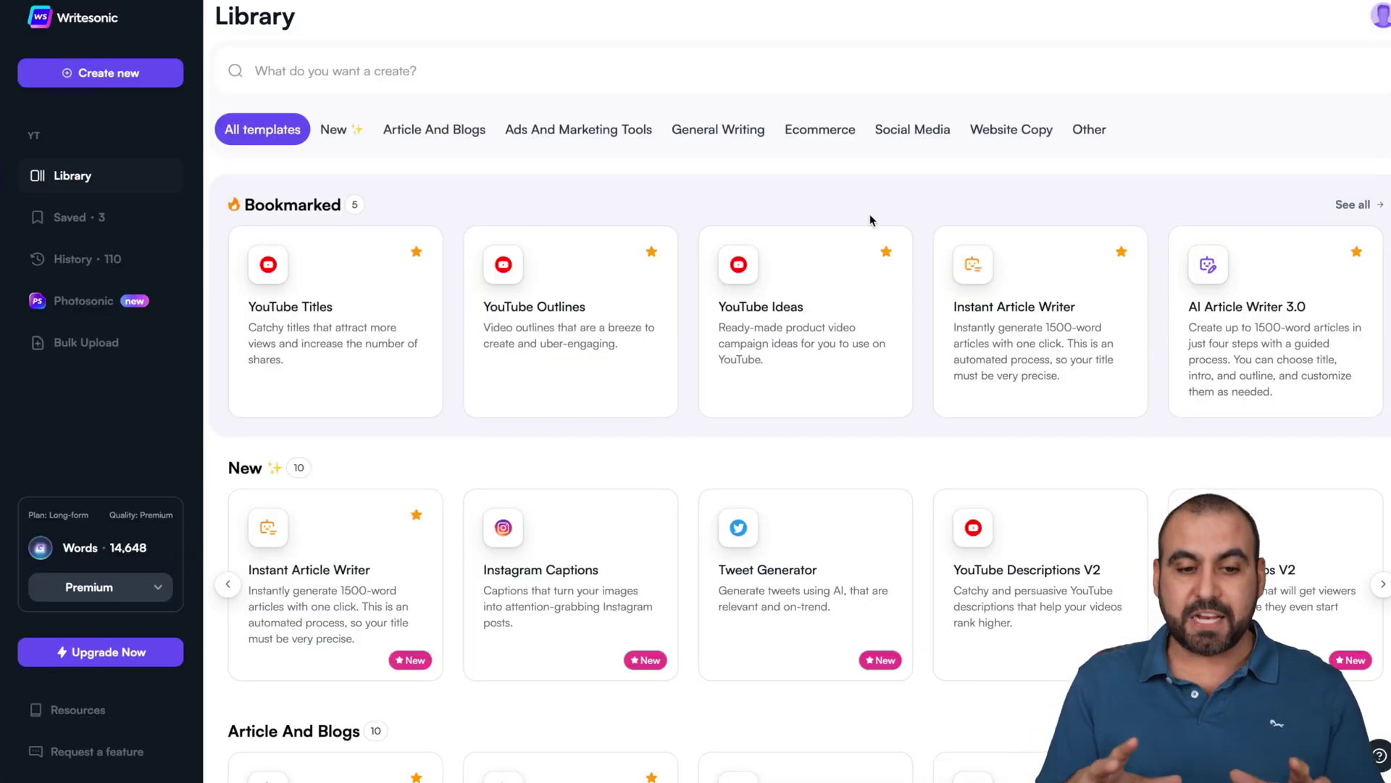
# Open the Instant Article Writer and paste the Quill Forms TypeForm-alternative title.
pyautogui.scroll(-15, 869, 215)
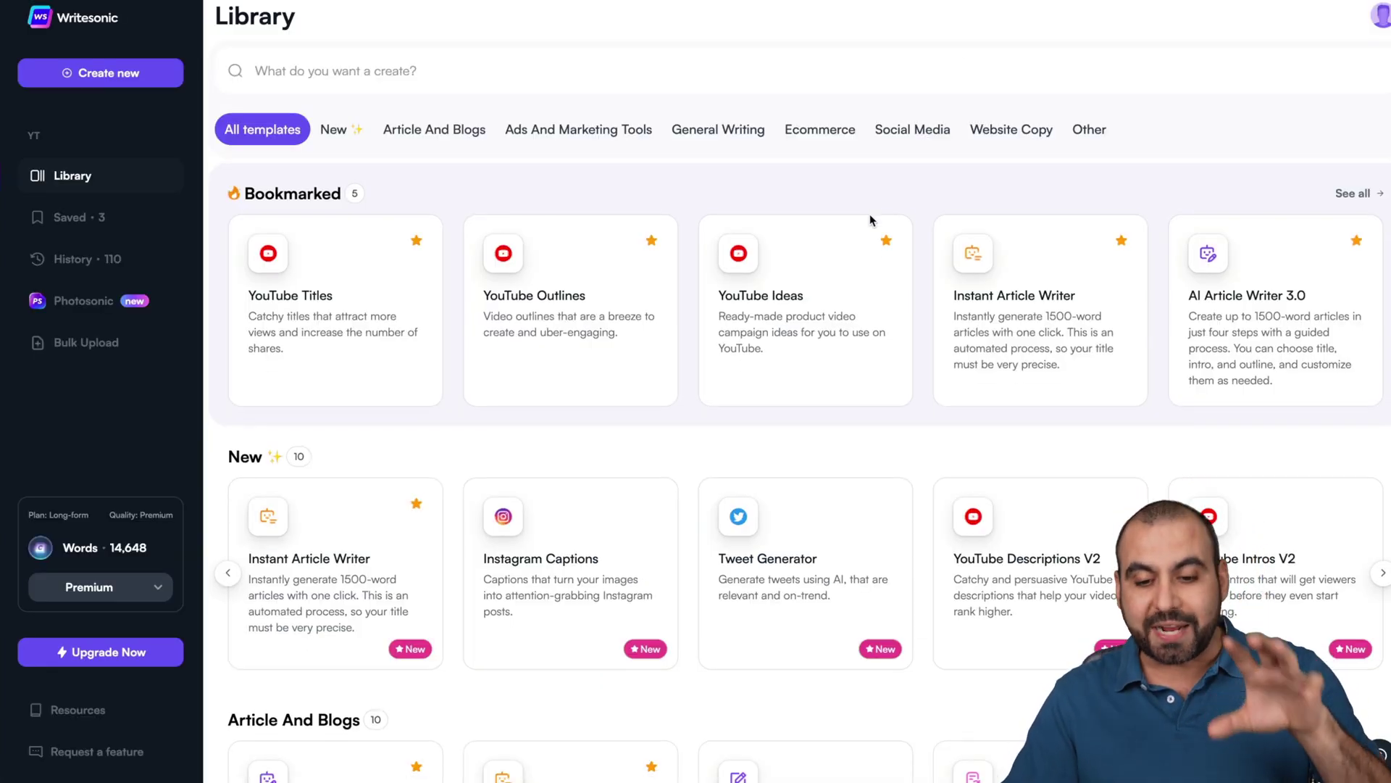
pyautogui.scroll(-5, 872, 220)
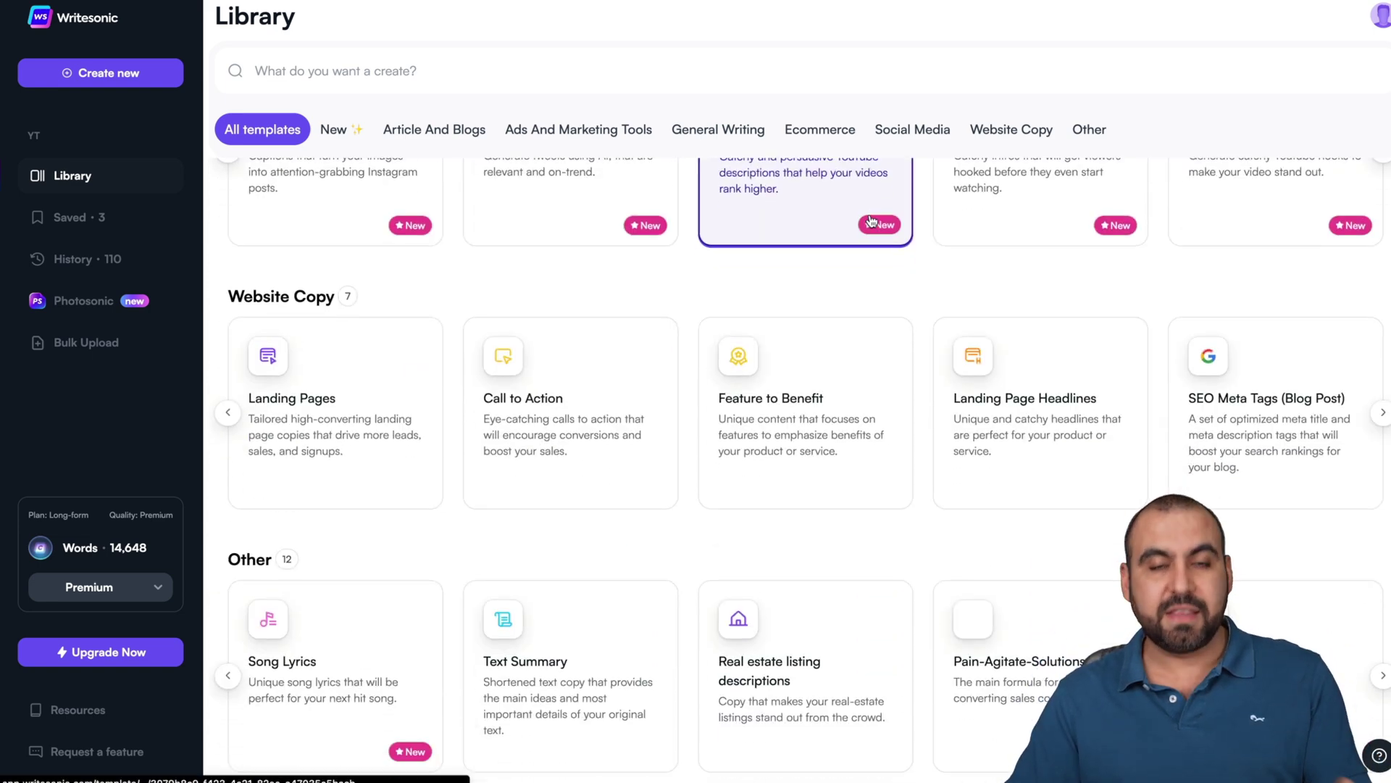
pyautogui.scroll(20, 871, 220)
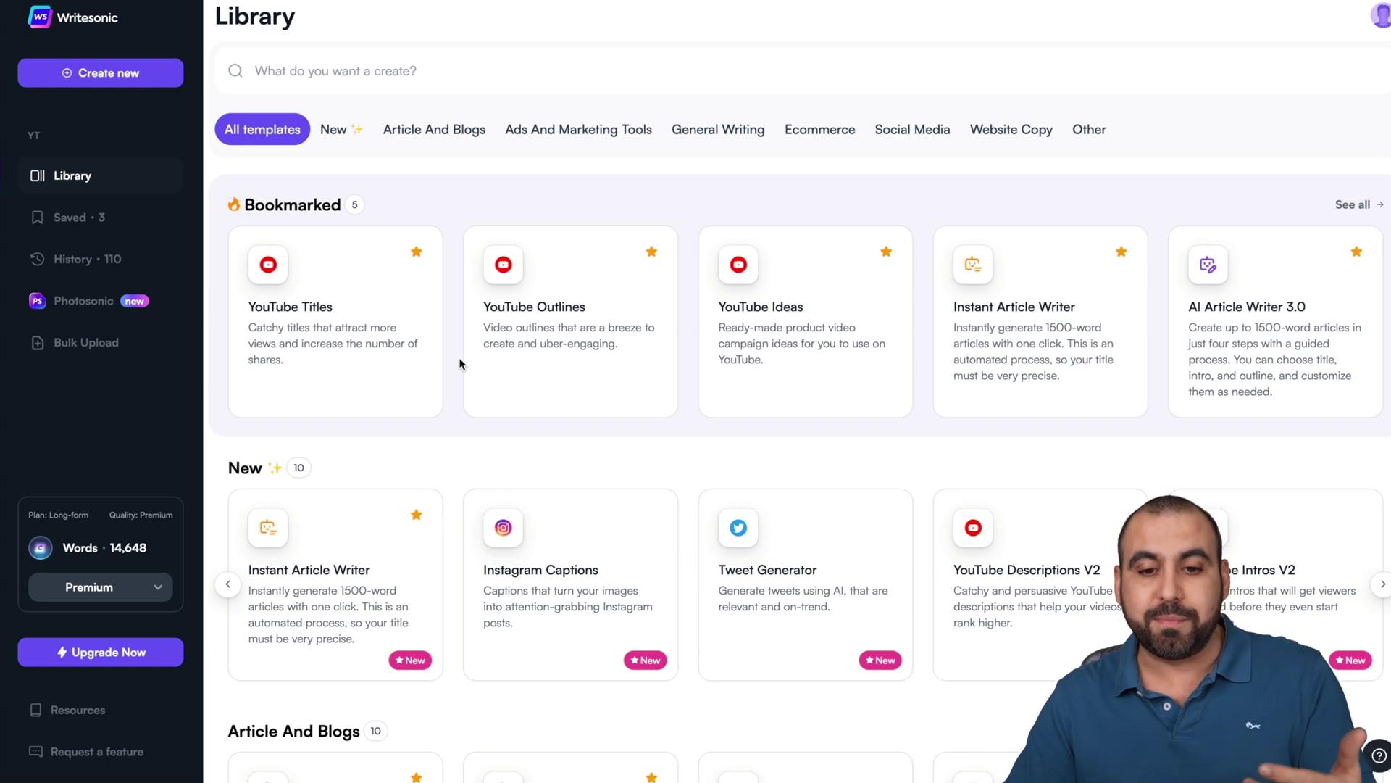
pyautogui.click(1032, 346)
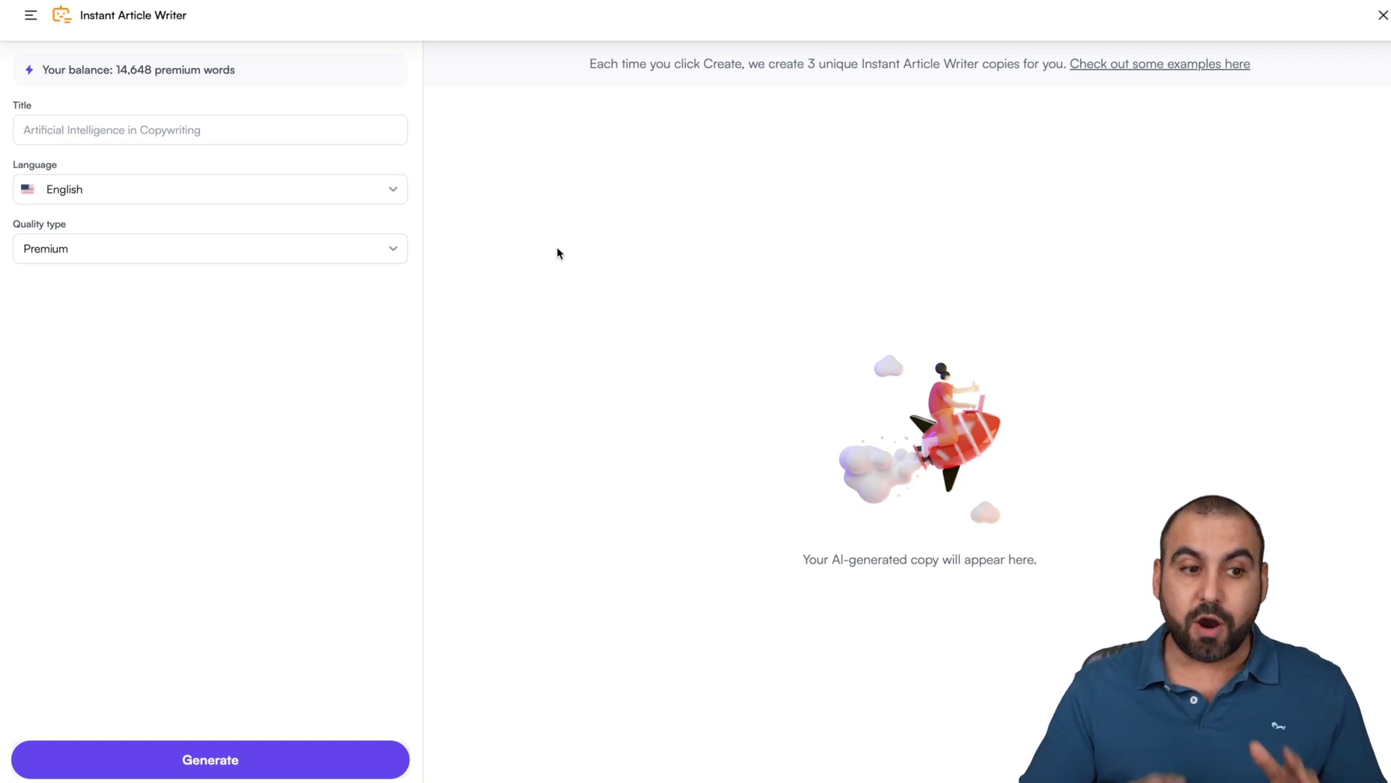
pyautogui.click(99, 128)
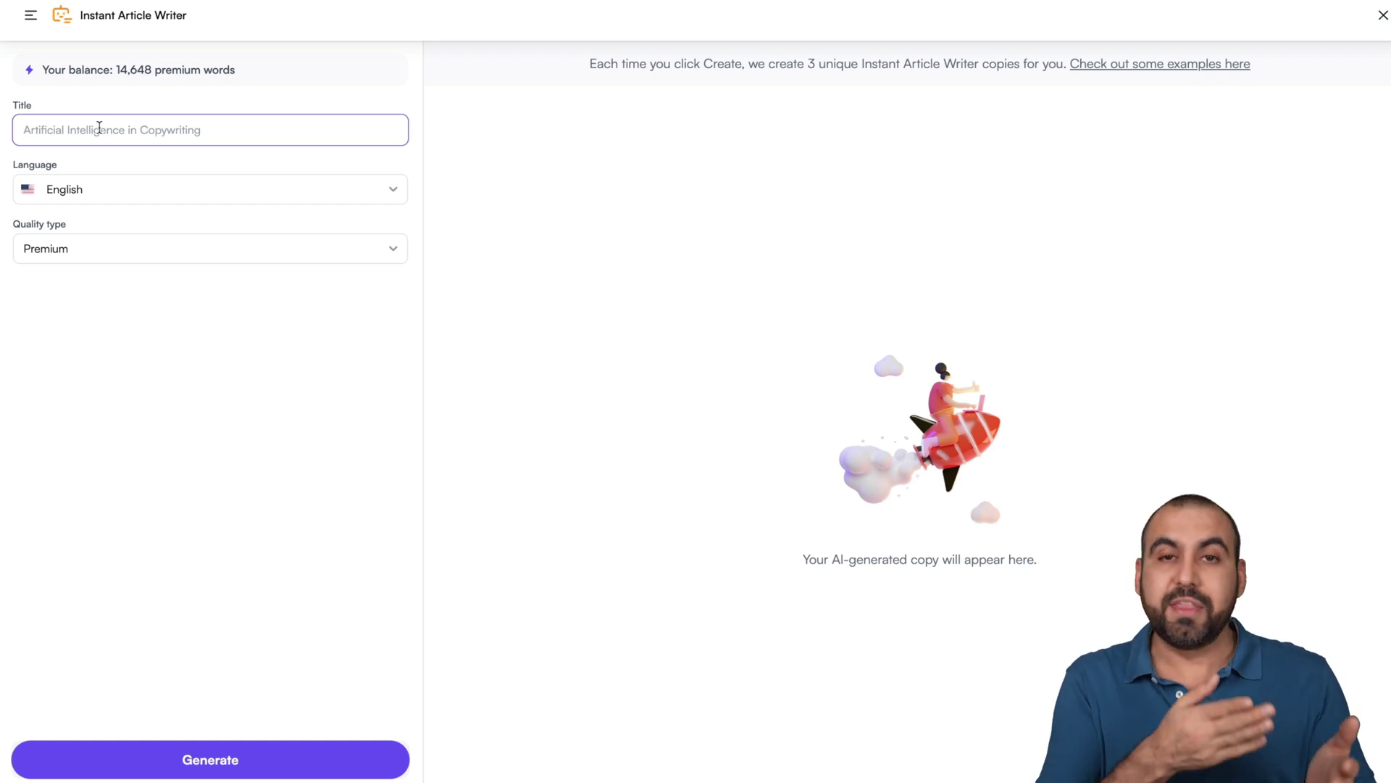
pyautogui.write("WordPress TypeForm alternative you've been waiting for called Quill Forms")
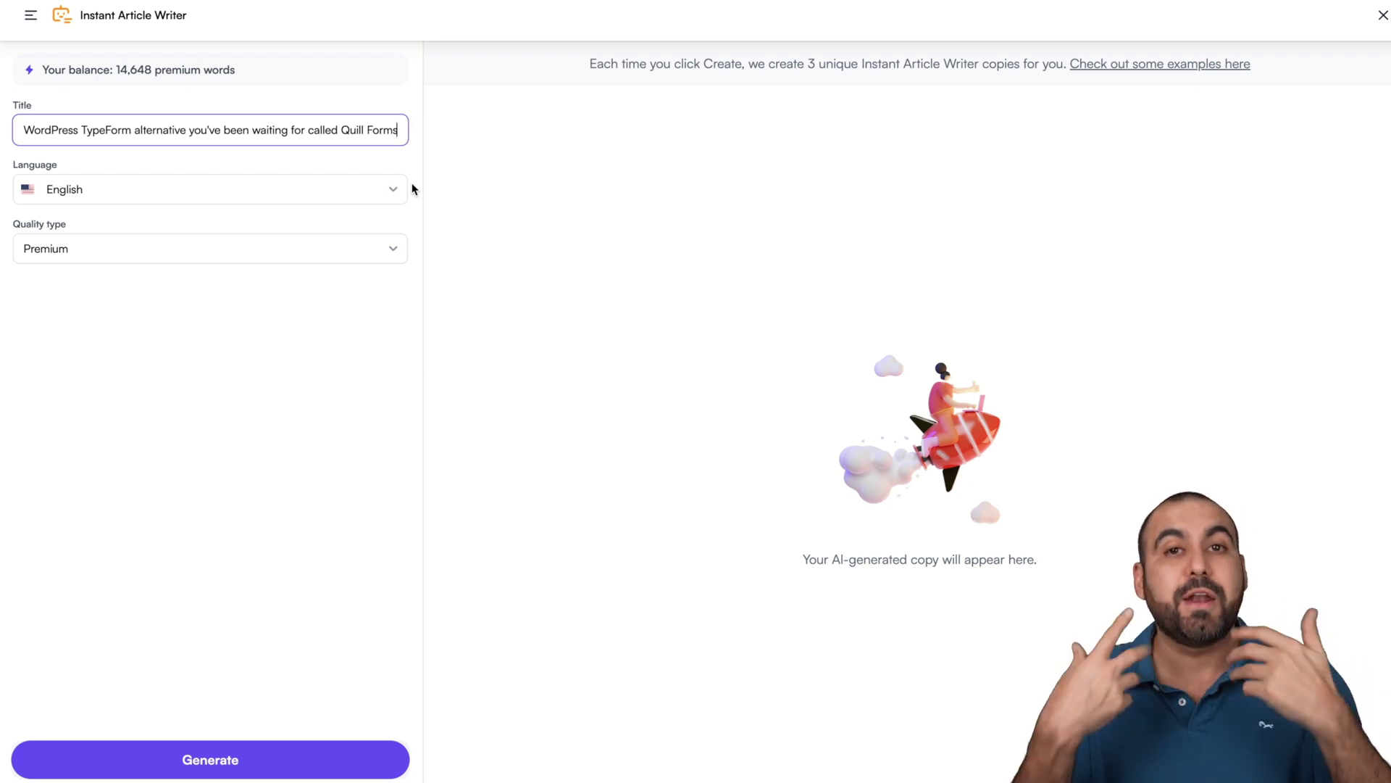
# Keep English language and Premium quality, then generate the article.
pyautogui.click(314, 189)
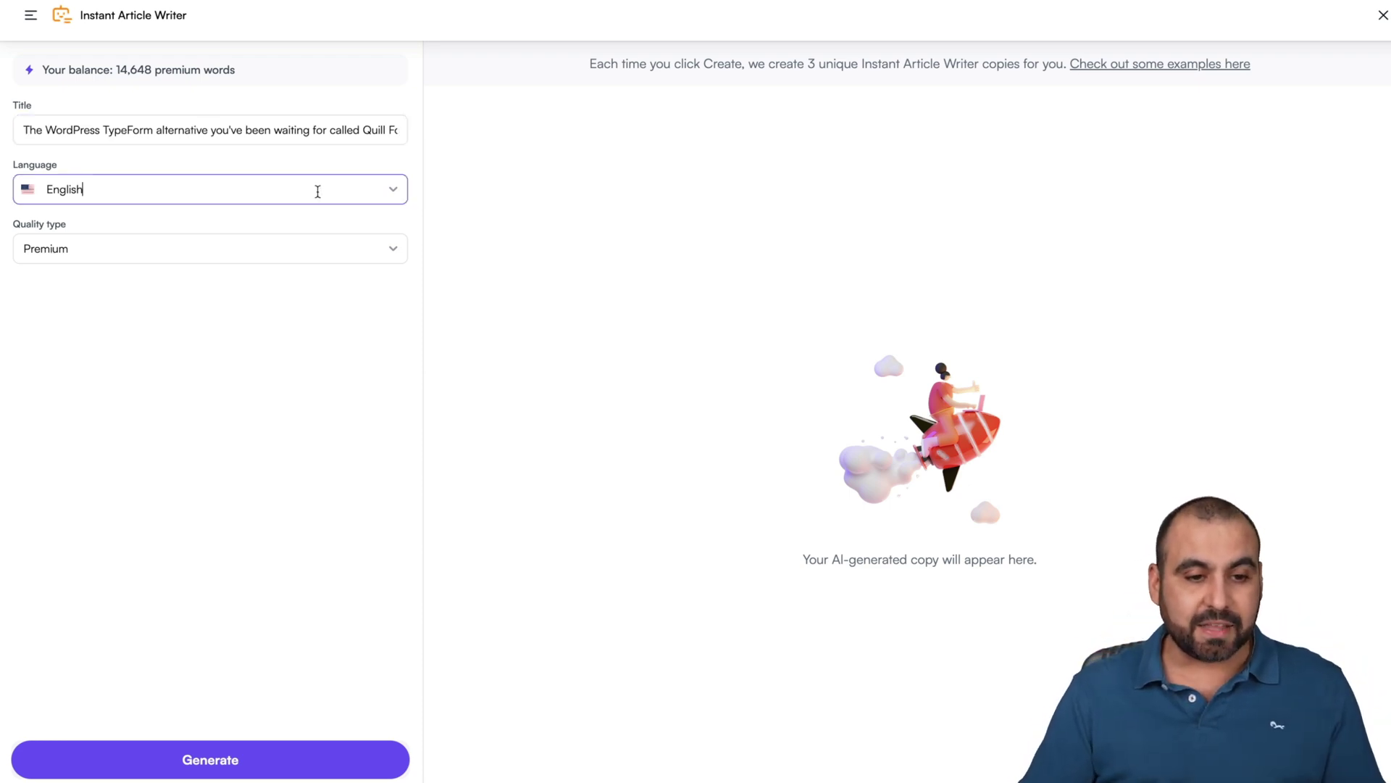
pyautogui.click(392, 195)
pyautogui.scroll(-10, 368, 310)
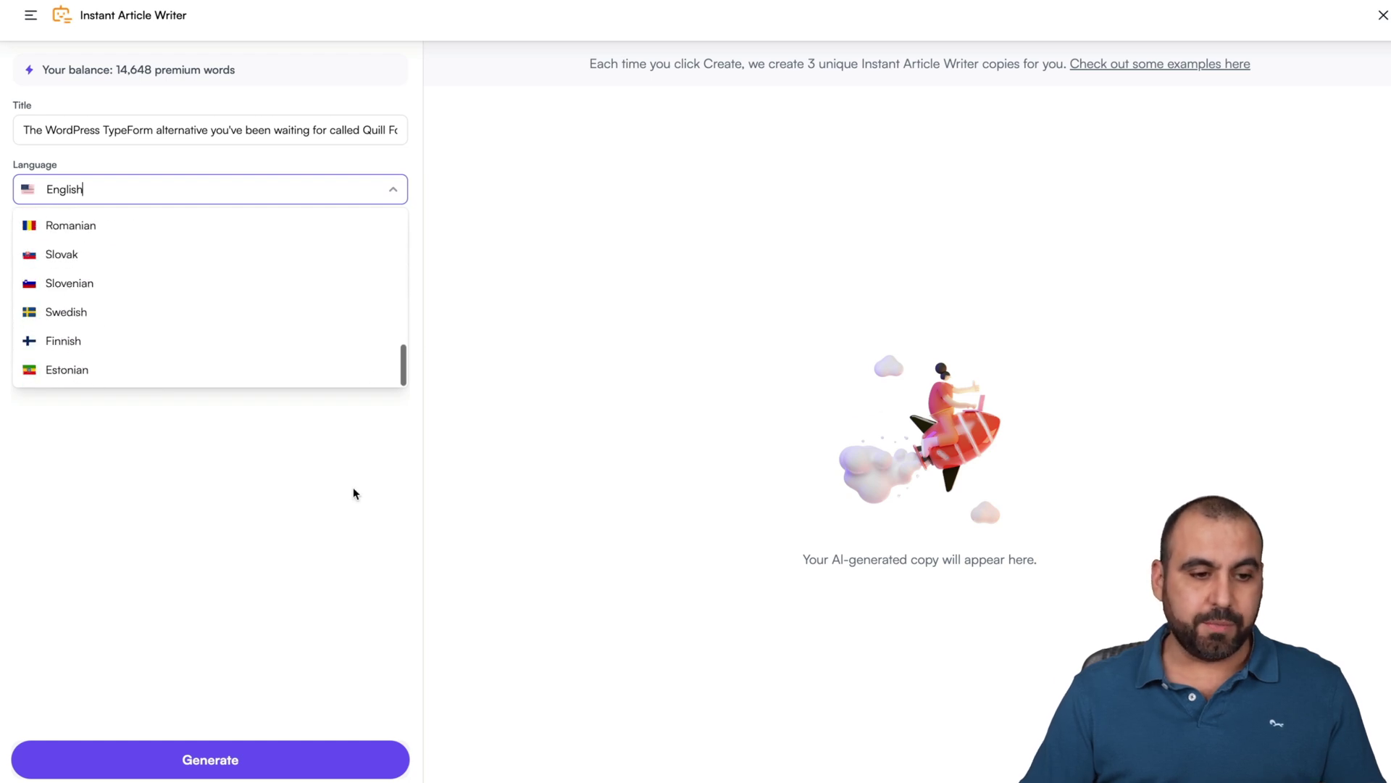
pyautogui.click(346, 522)
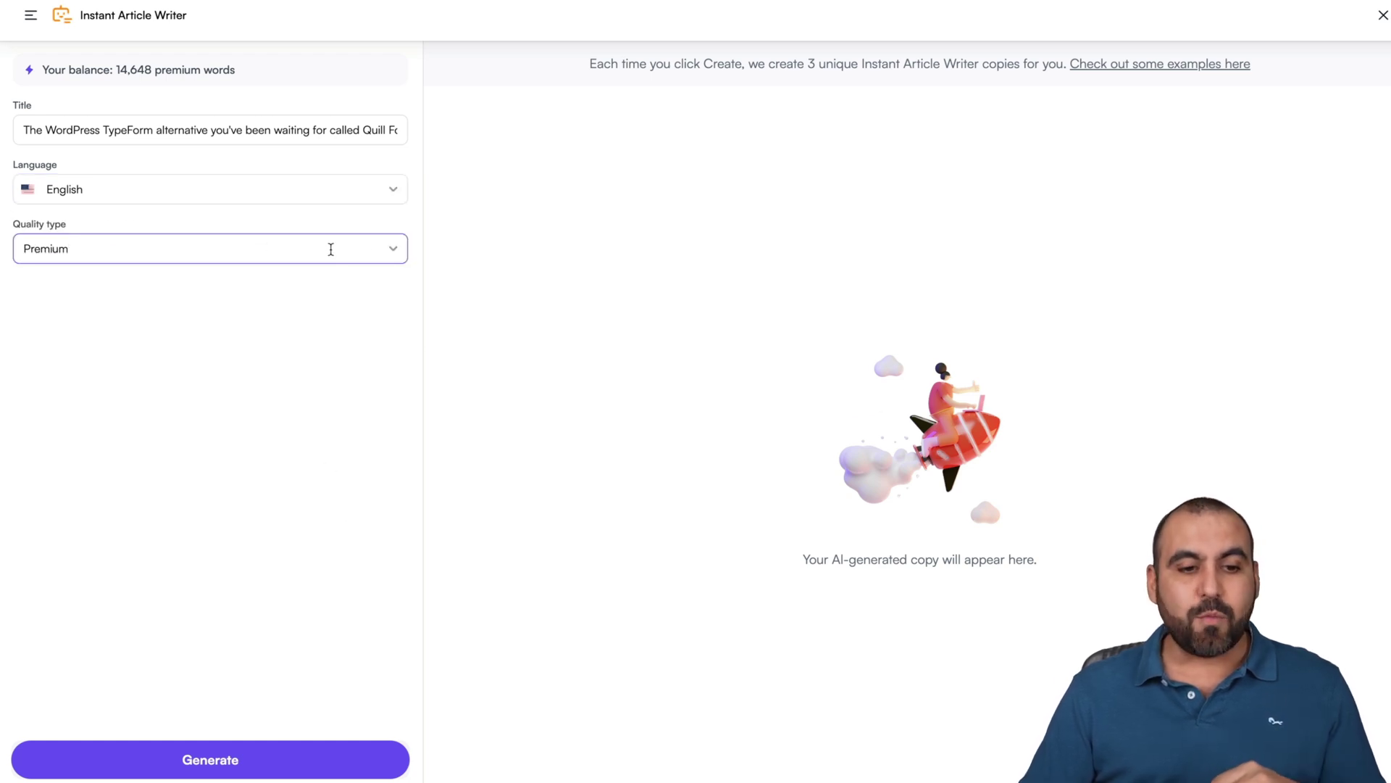
pyautogui.click(395, 250)
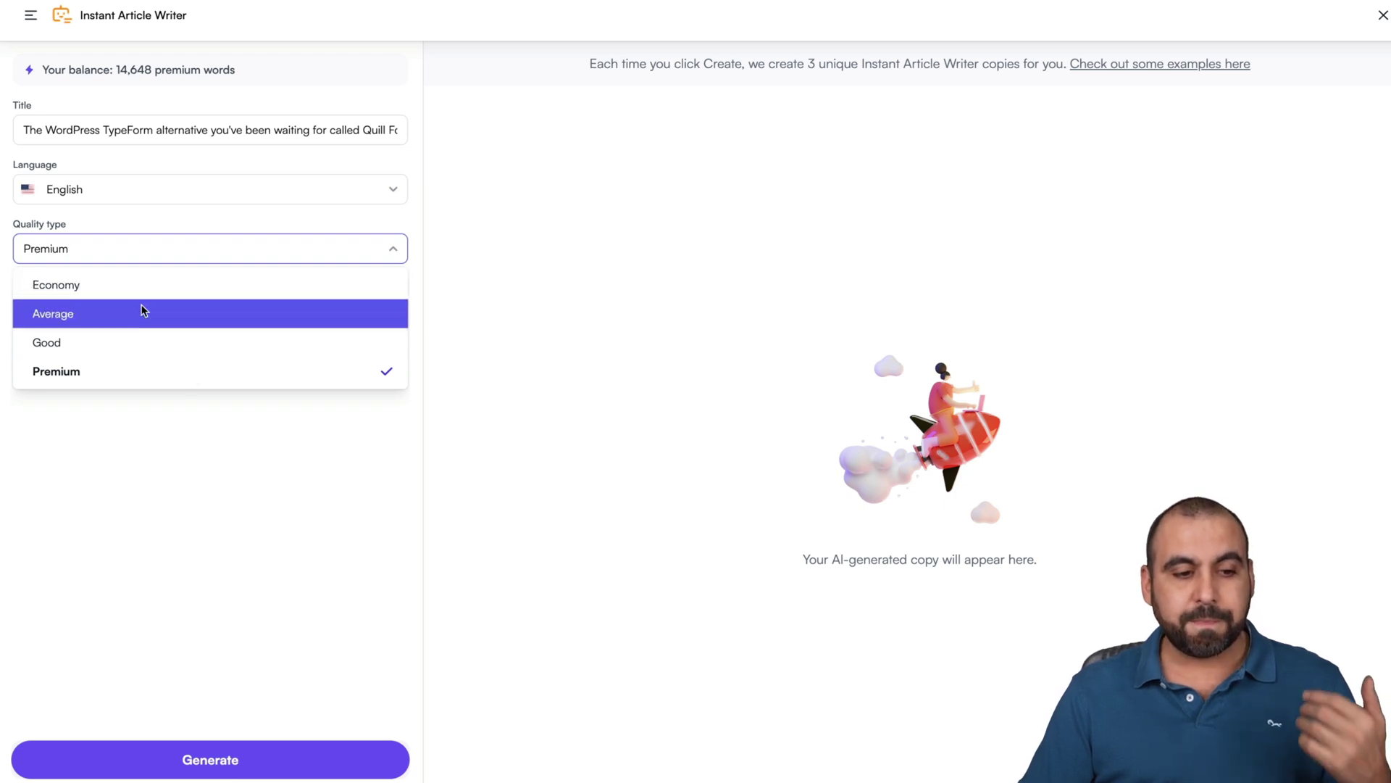
pyautogui.click(205, 442)
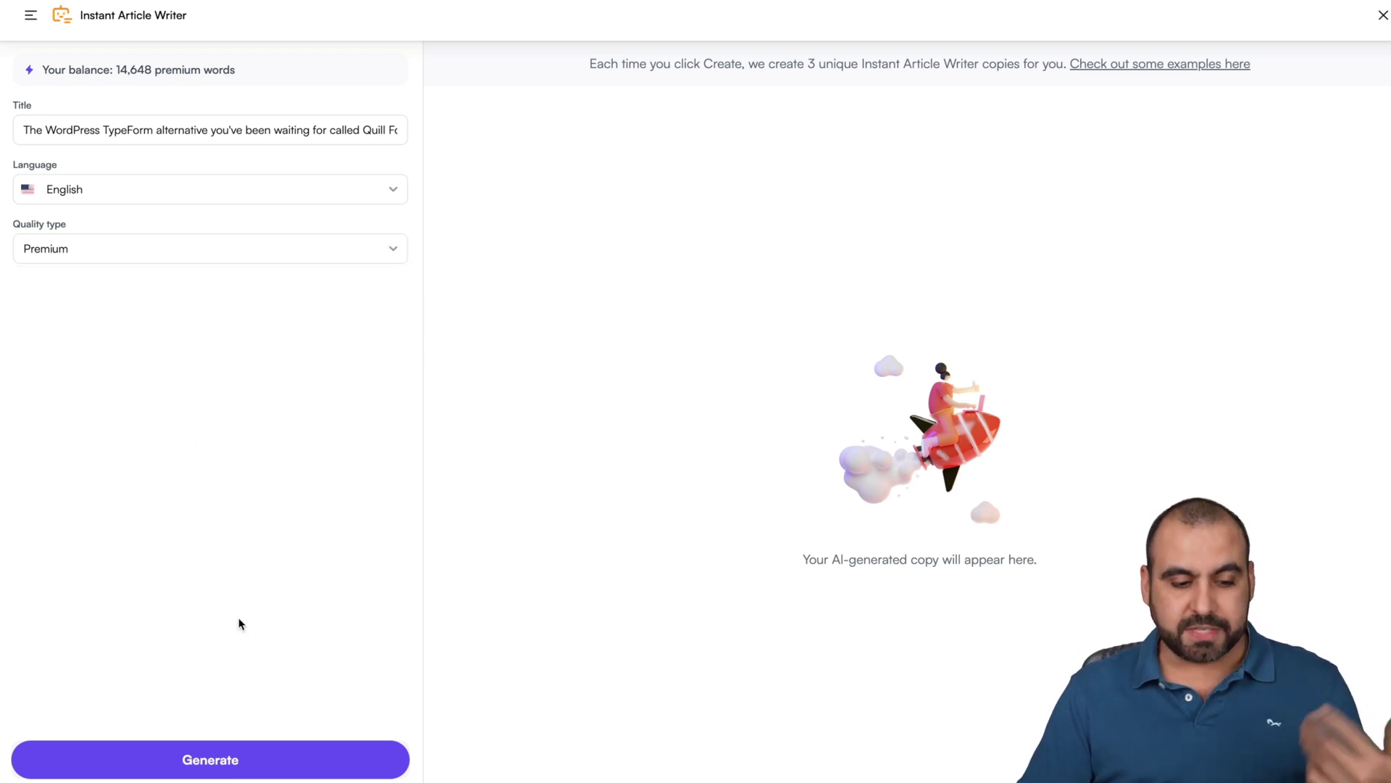
pyautogui.click(261, 761)
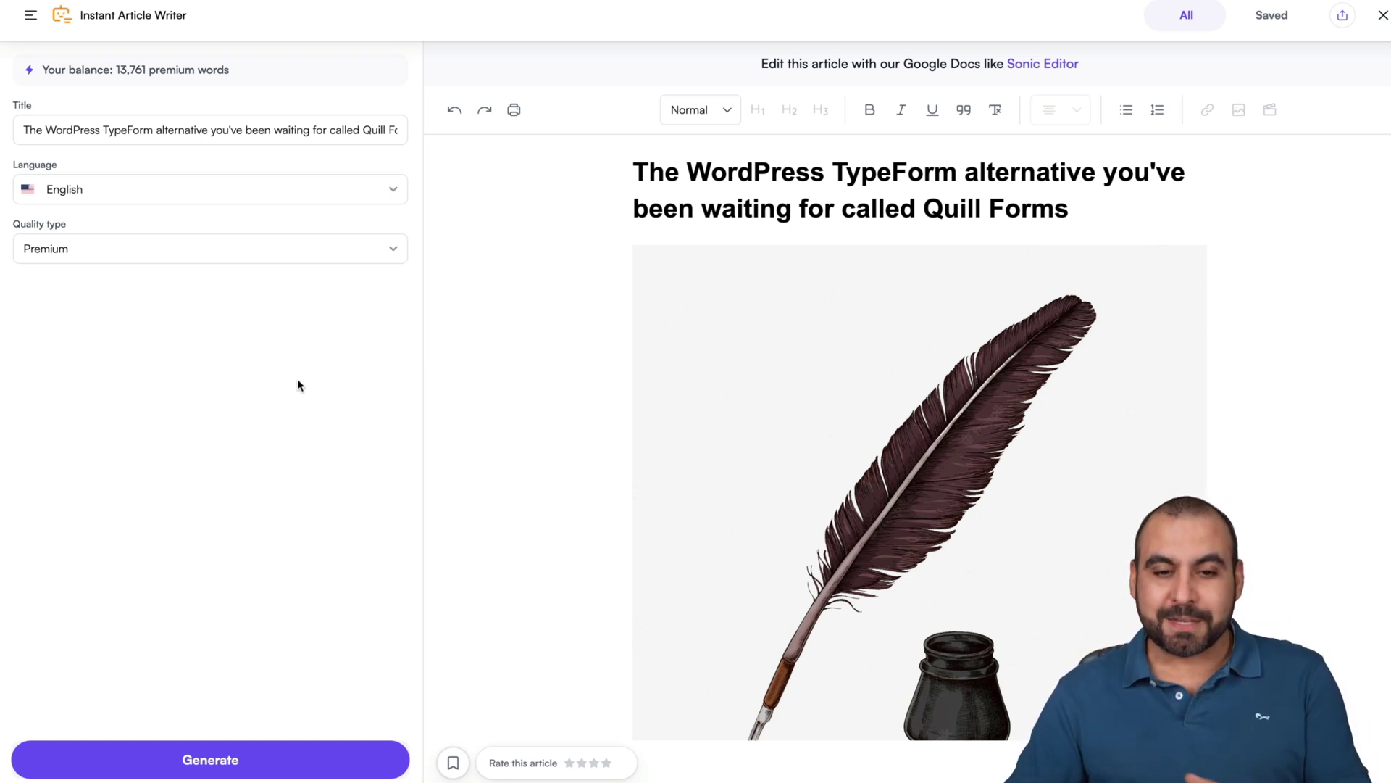
# Review the article's quill image, Image Source caption and intro, briefly selecting text.
pyautogui.scroll(-1, 783, 472)
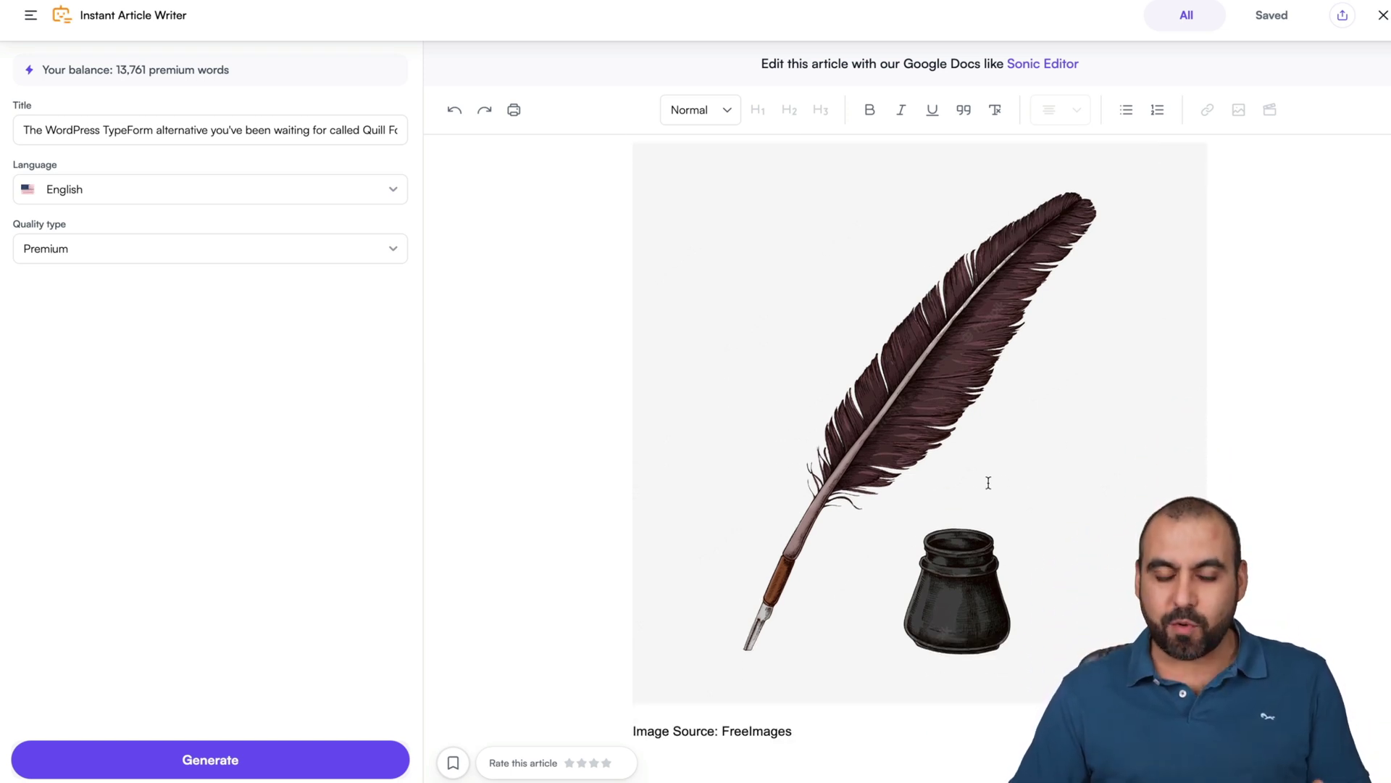
pyautogui.scroll(1, 989, 482)
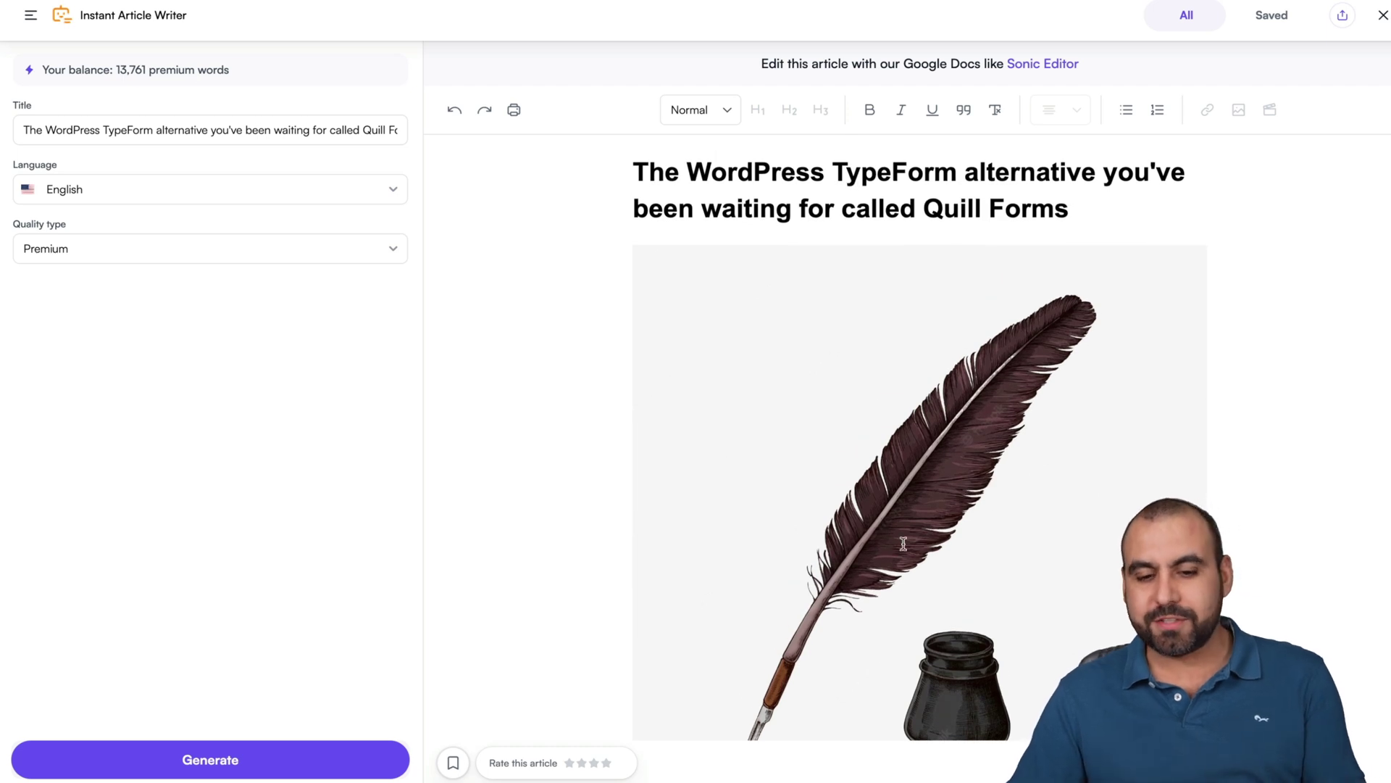
pyautogui.scroll(-1, 931, 645)
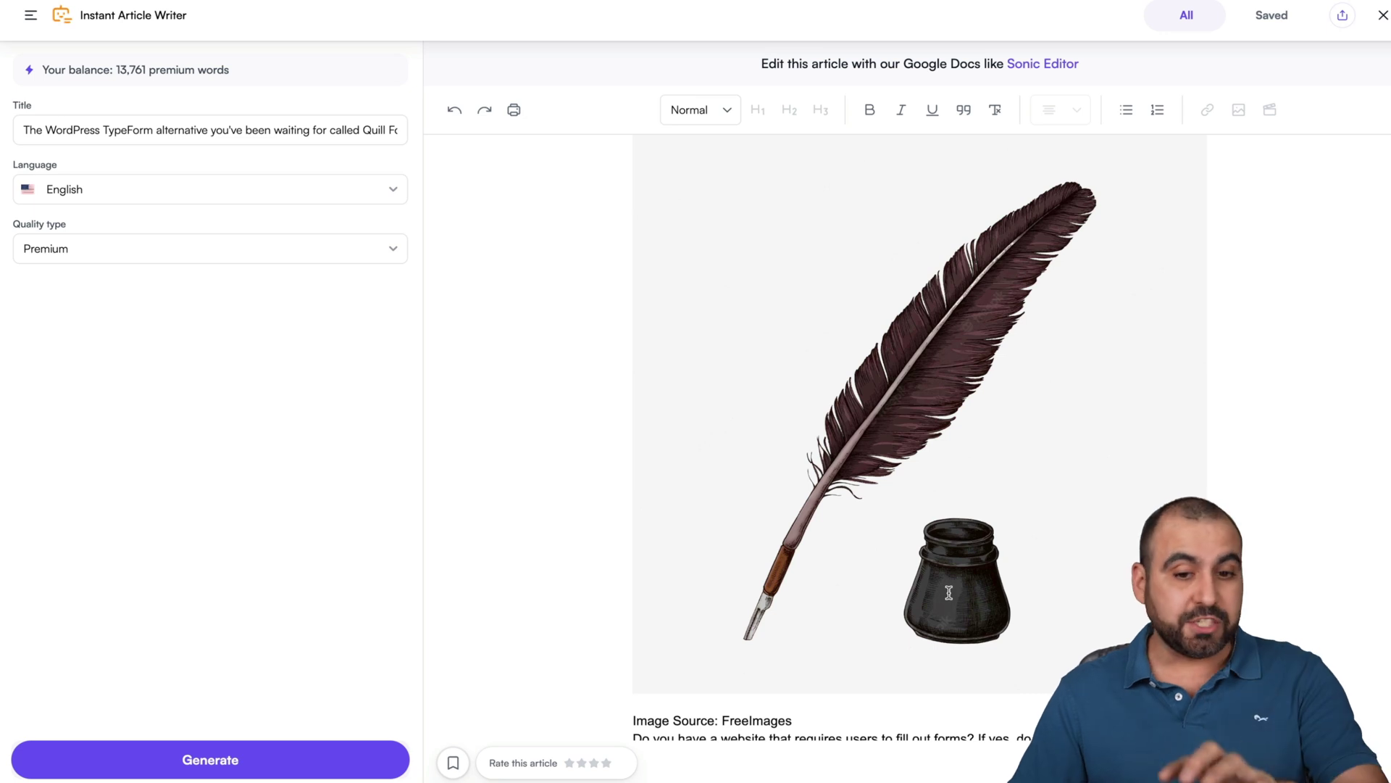
pyautogui.scroll(-7, 948, 592)
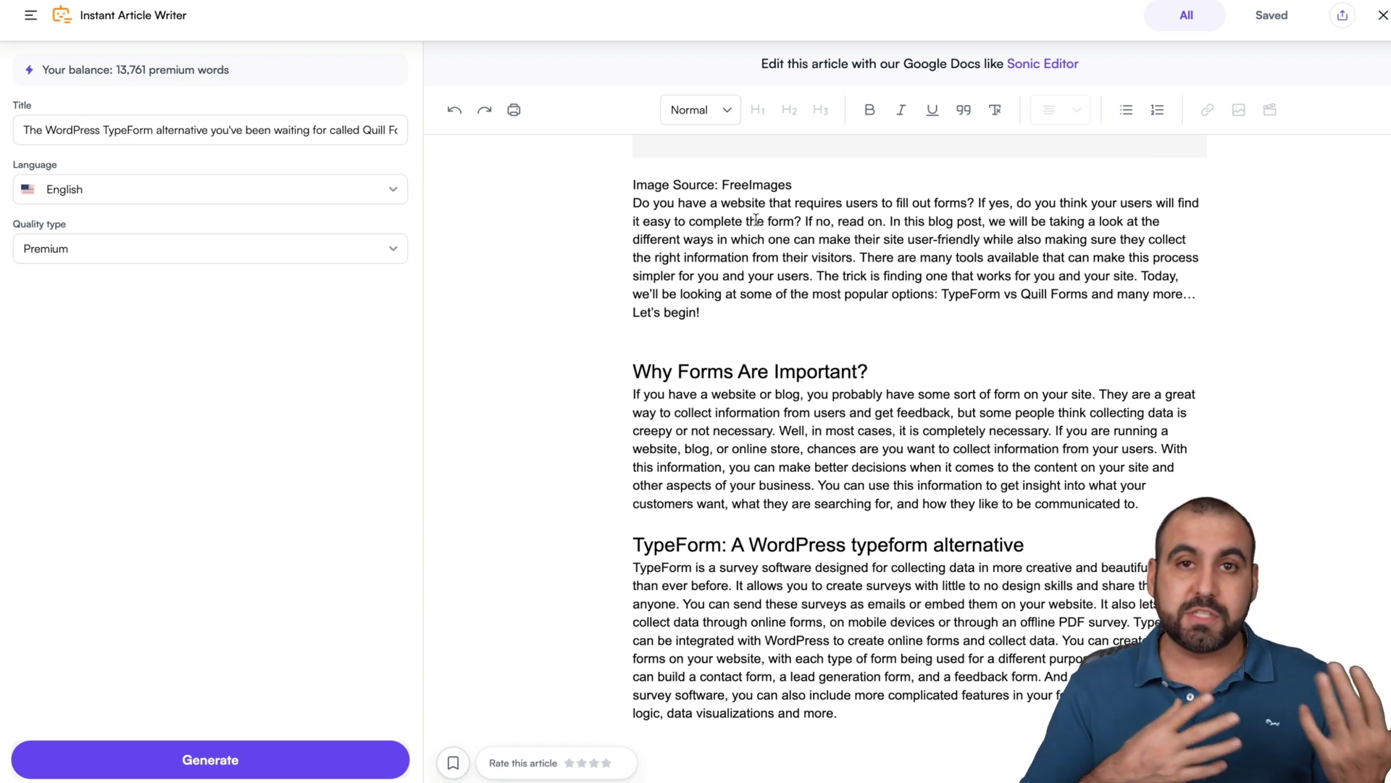
pyautogui.moveTo(630, 185); pyautogui.dragTo(810, 187)
pyautogui.click(811, 187)
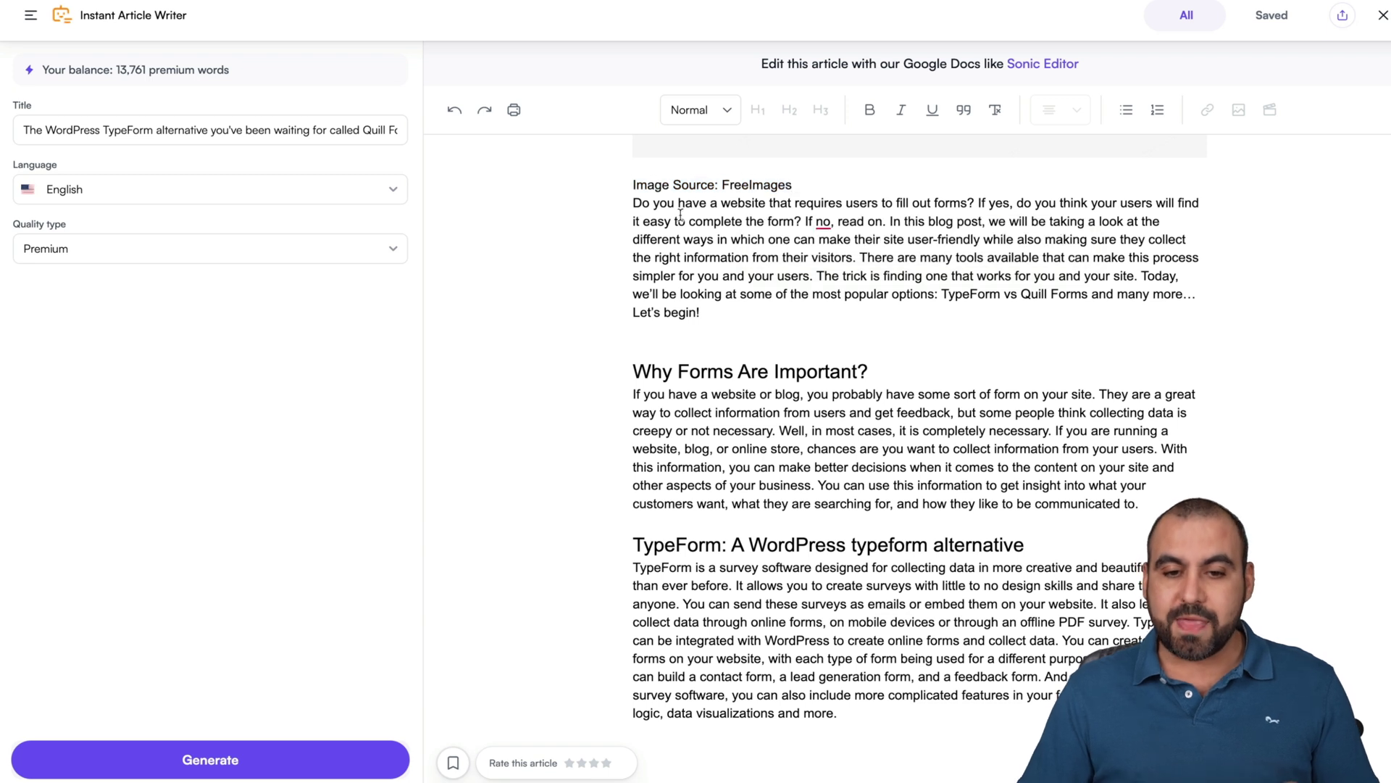
pyautogui.scroll(-1, 837, 353)
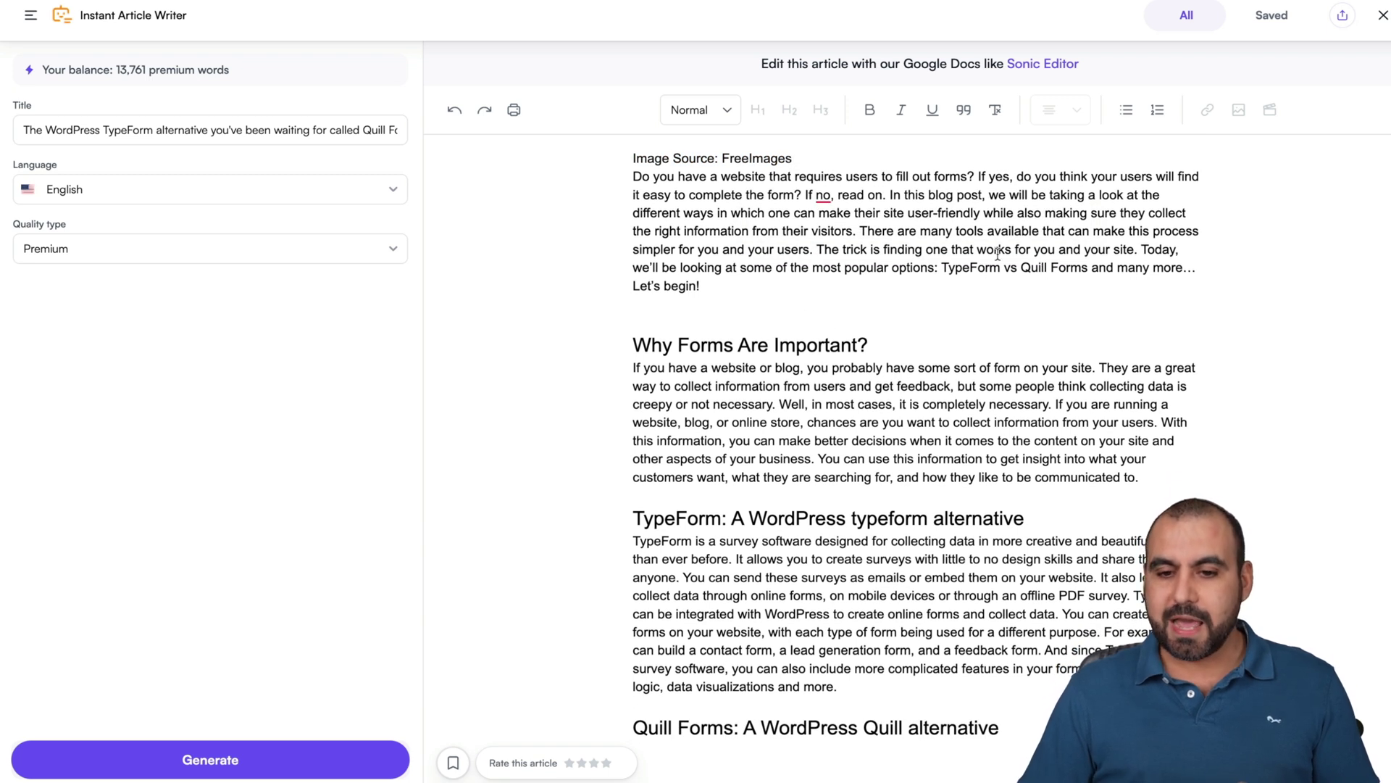
pyautogui.moveTo(979, 268); pyautogui.dragTo(984, 293)
pyautogui.click(770, 255)
# Scroll down through the Sumo Forms and Smartforms sections to the Conclusion.
pyautogui.scroll(-3, 772, 326)
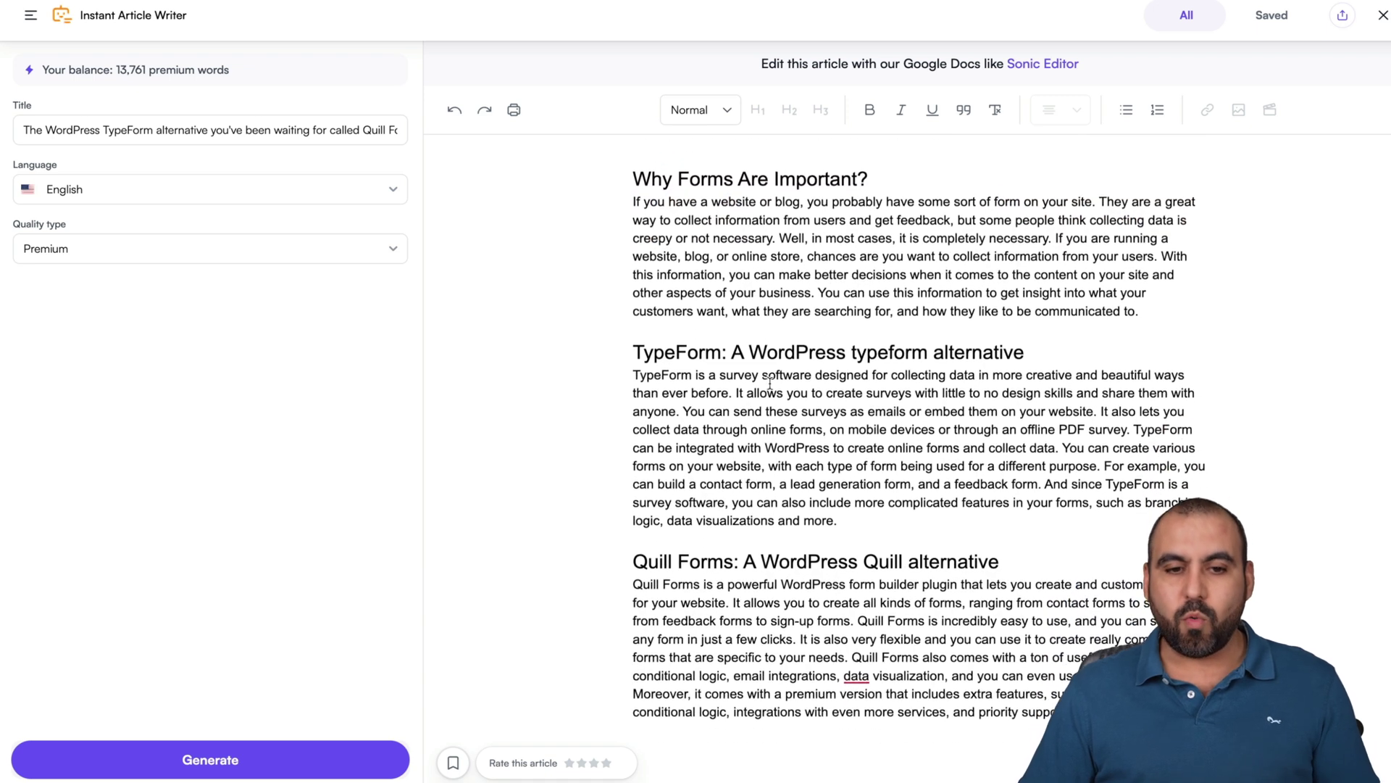
pyautogui.scroll(-2, 774, 399)
pyautogui.scroll(2, 774, 399)
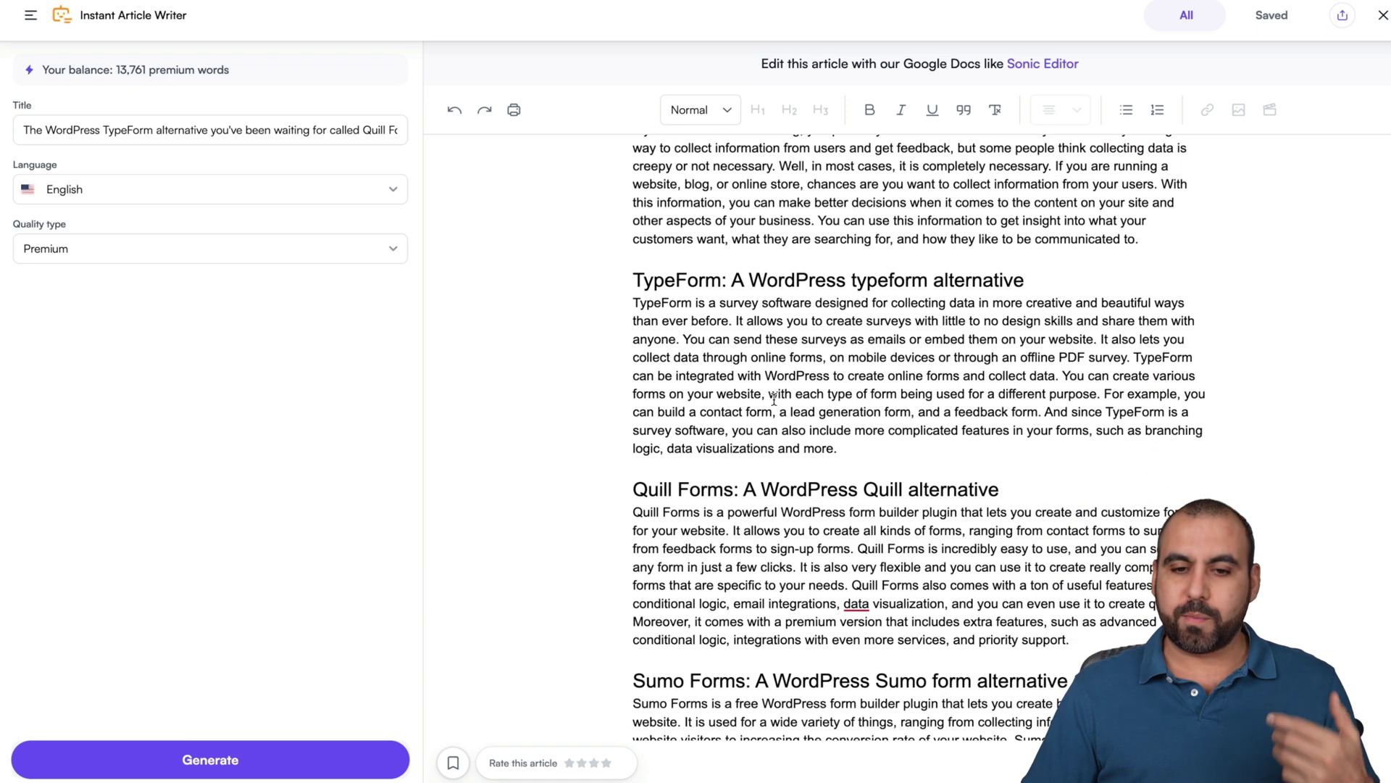
pyautogui.scroll(-2, 774, 398)
pyautogui.scroll(-4, 774, 398)
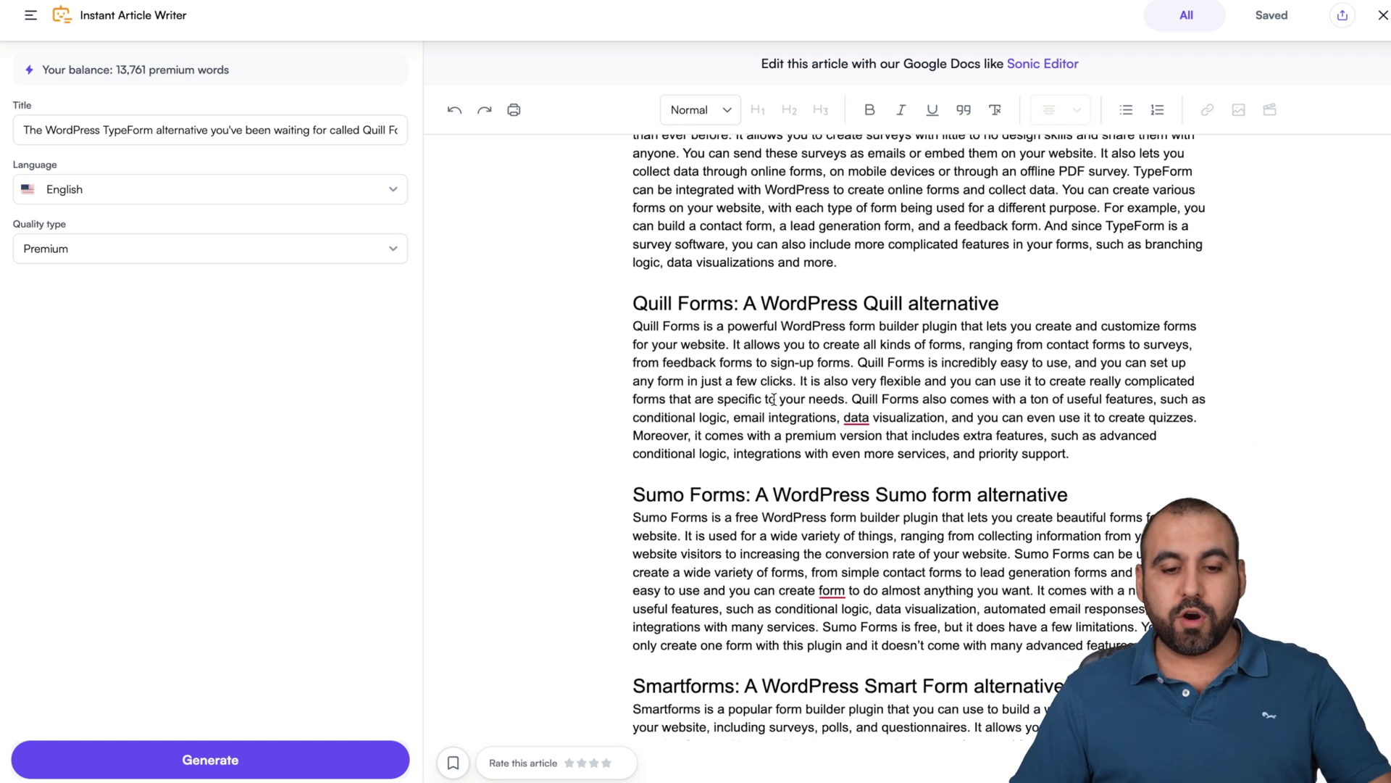
pyautogui.scroll(1, 774, 398)
pyautogui.scroll(-3, 774, 398)
pyautogui.scroll(-1, 774, 398)
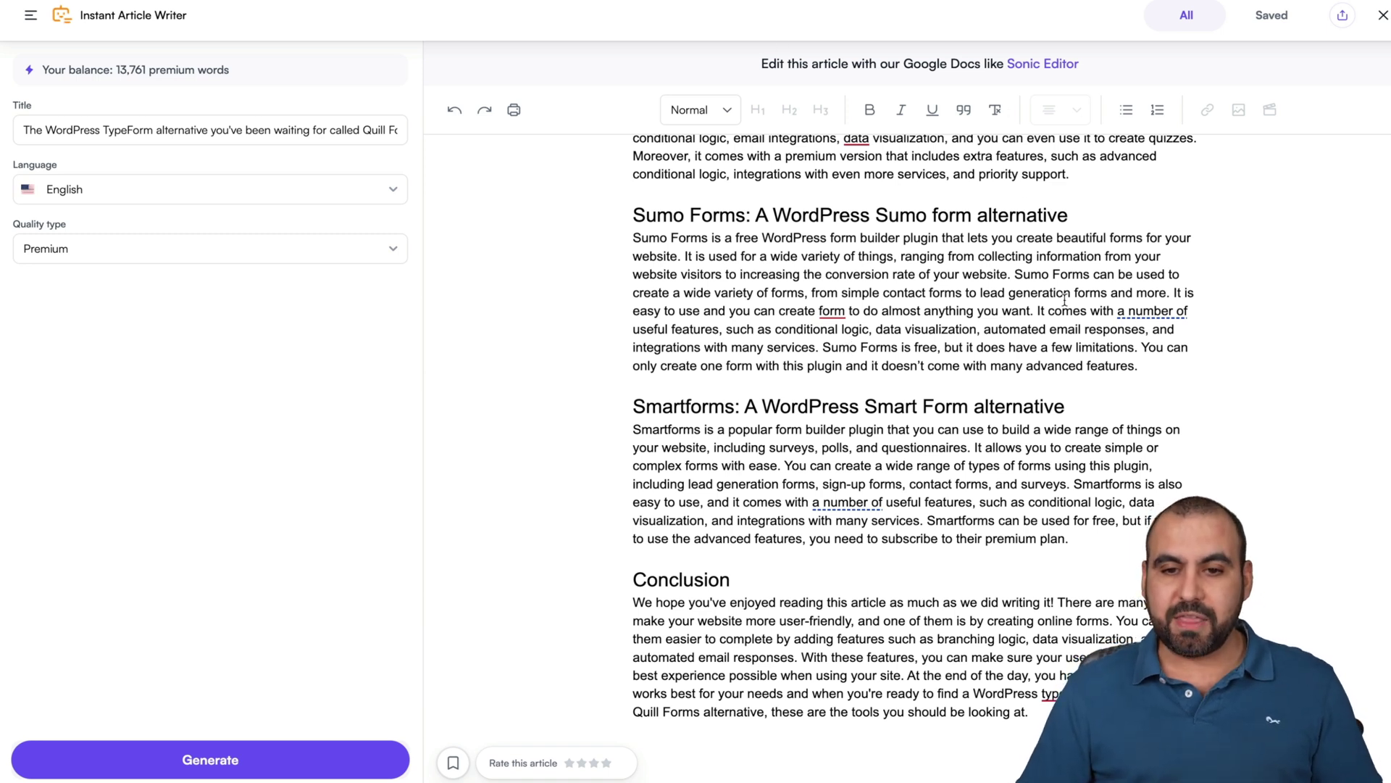
# In the Sonic Editor, paraphrase the opening TypeForm sentence into five suggested rewrites.
pyautogui.click(1042, 66)
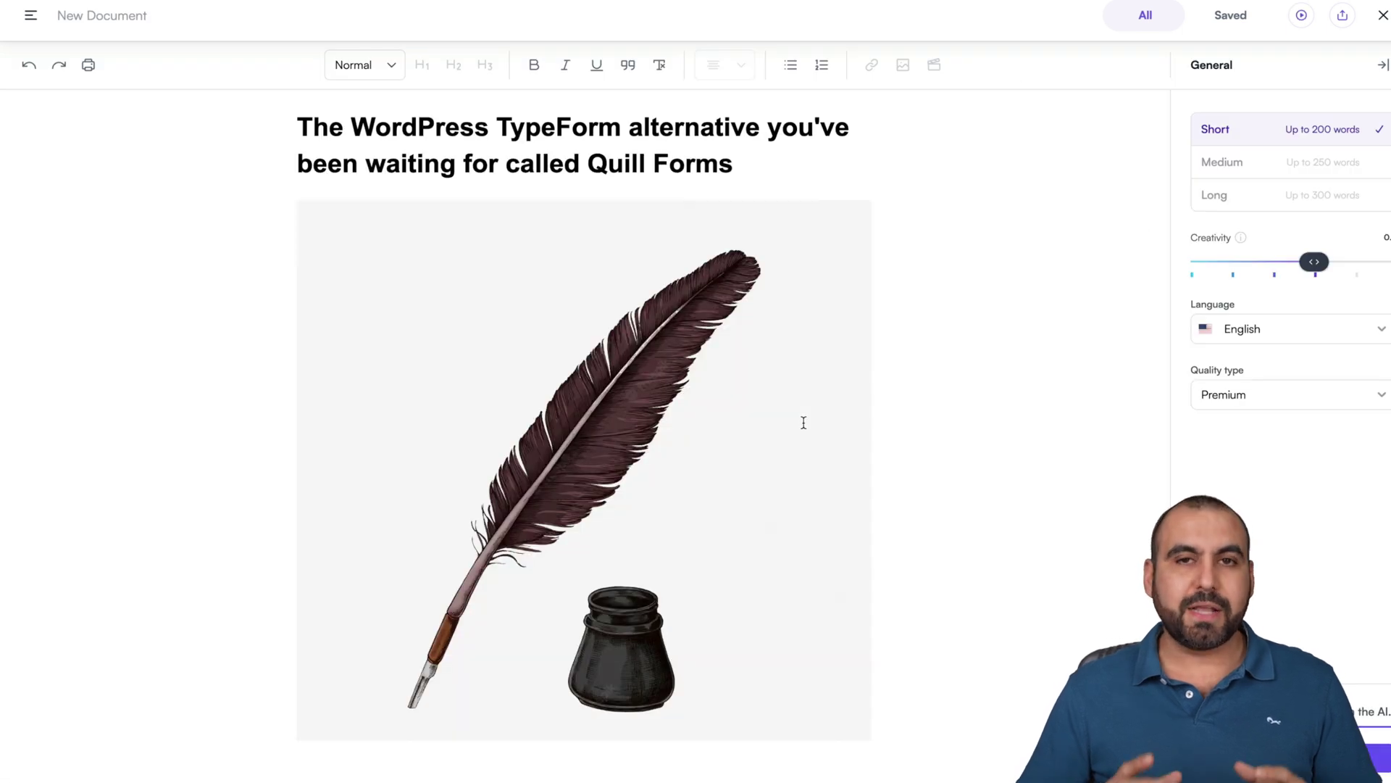
pyautogui.scroll(-9, 804, 423)
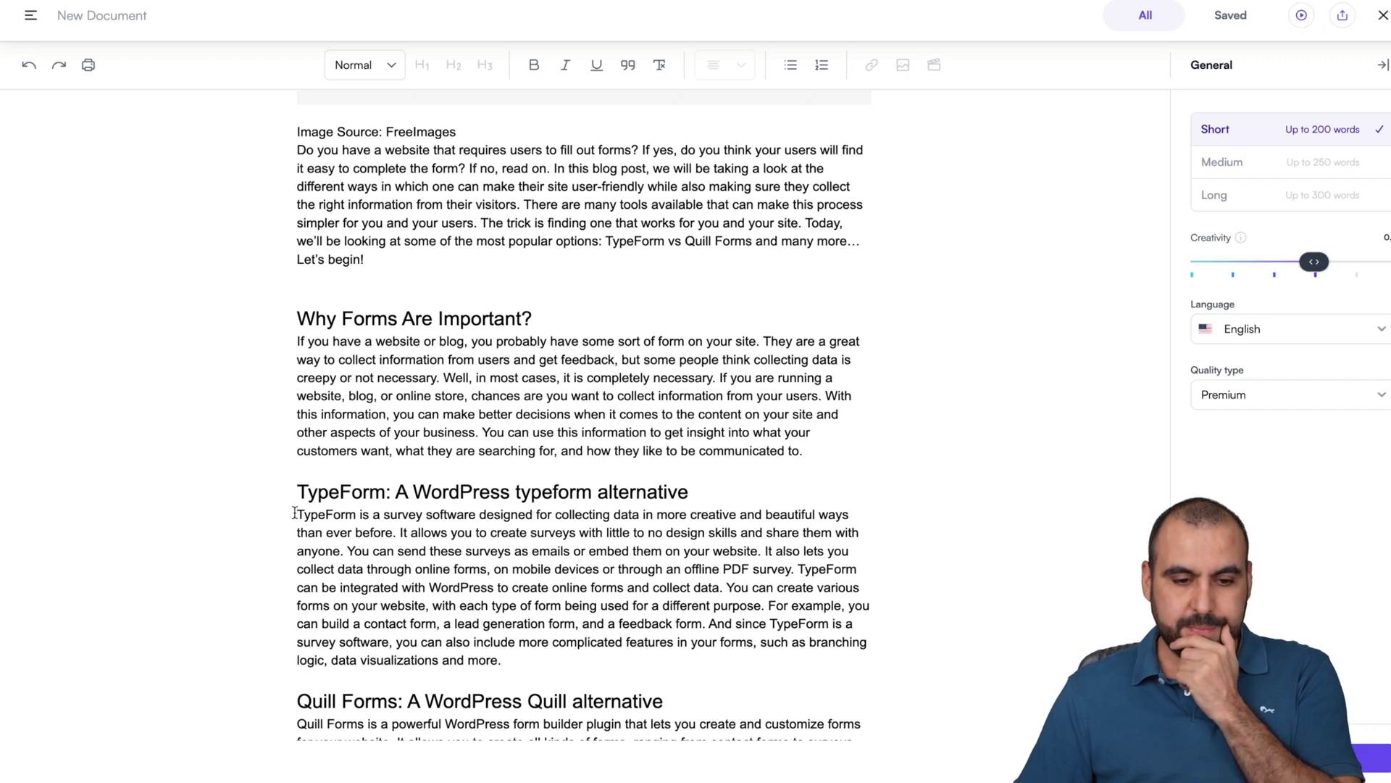
pyautogui.moveTo(296, 513); pyautogui.dragTo(398, 533)
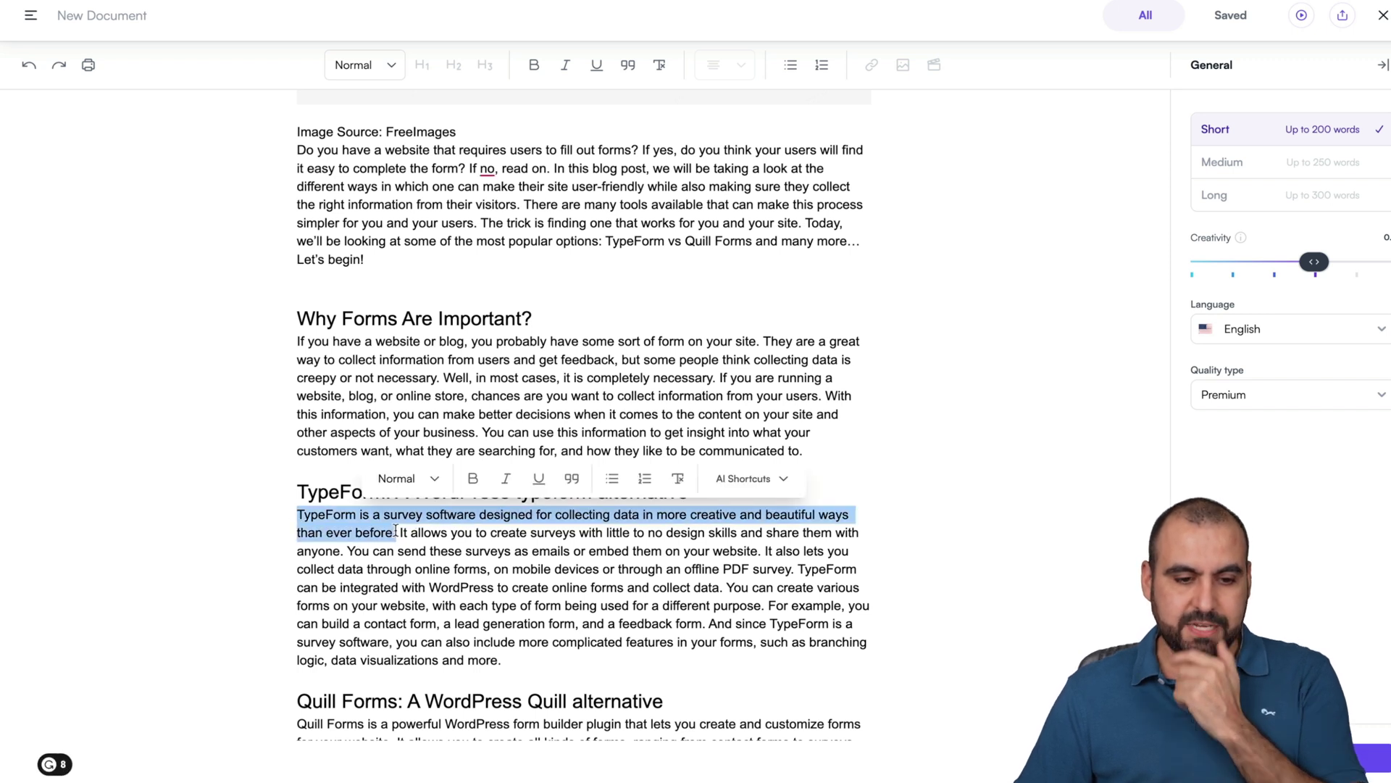
pyautogui.click(407, 479)
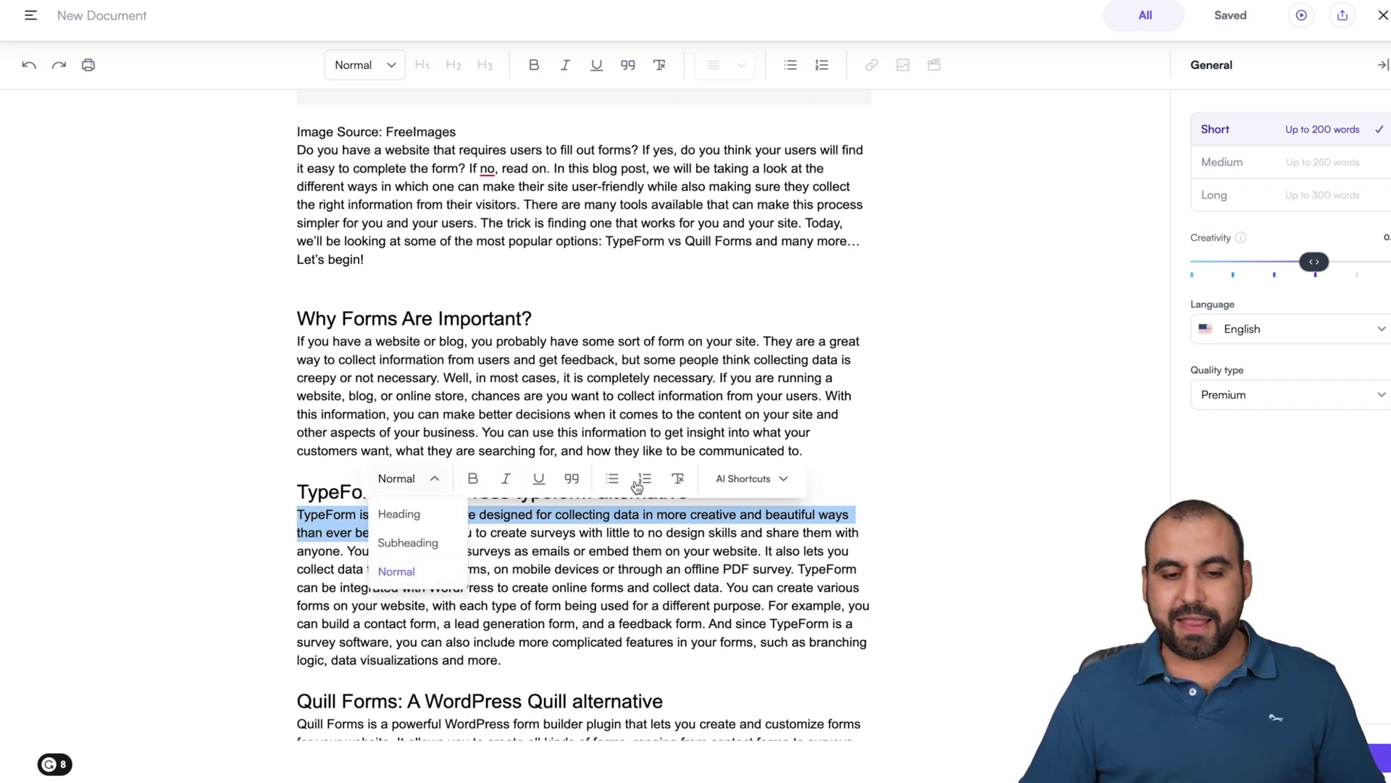
pyautogui.click(766, 482)
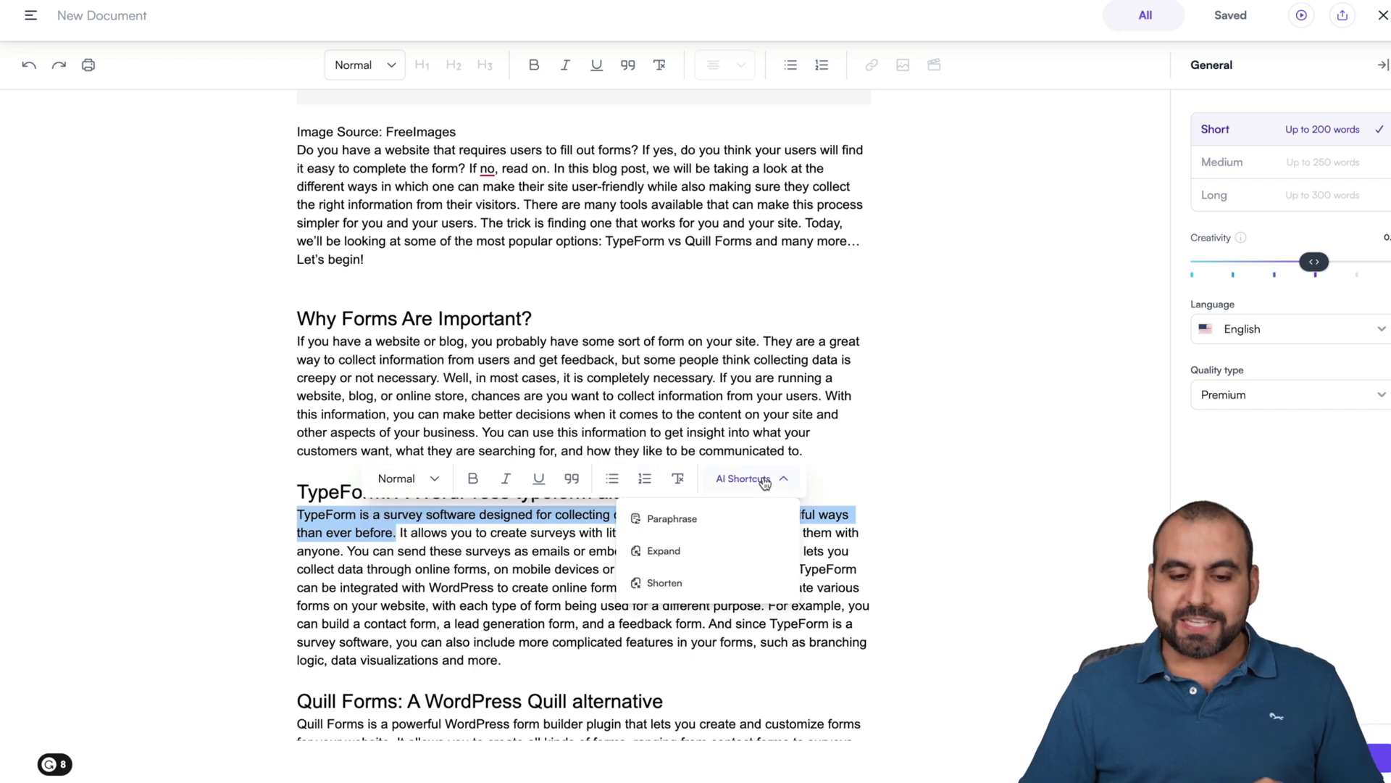
pyautogui.click(724, 519)
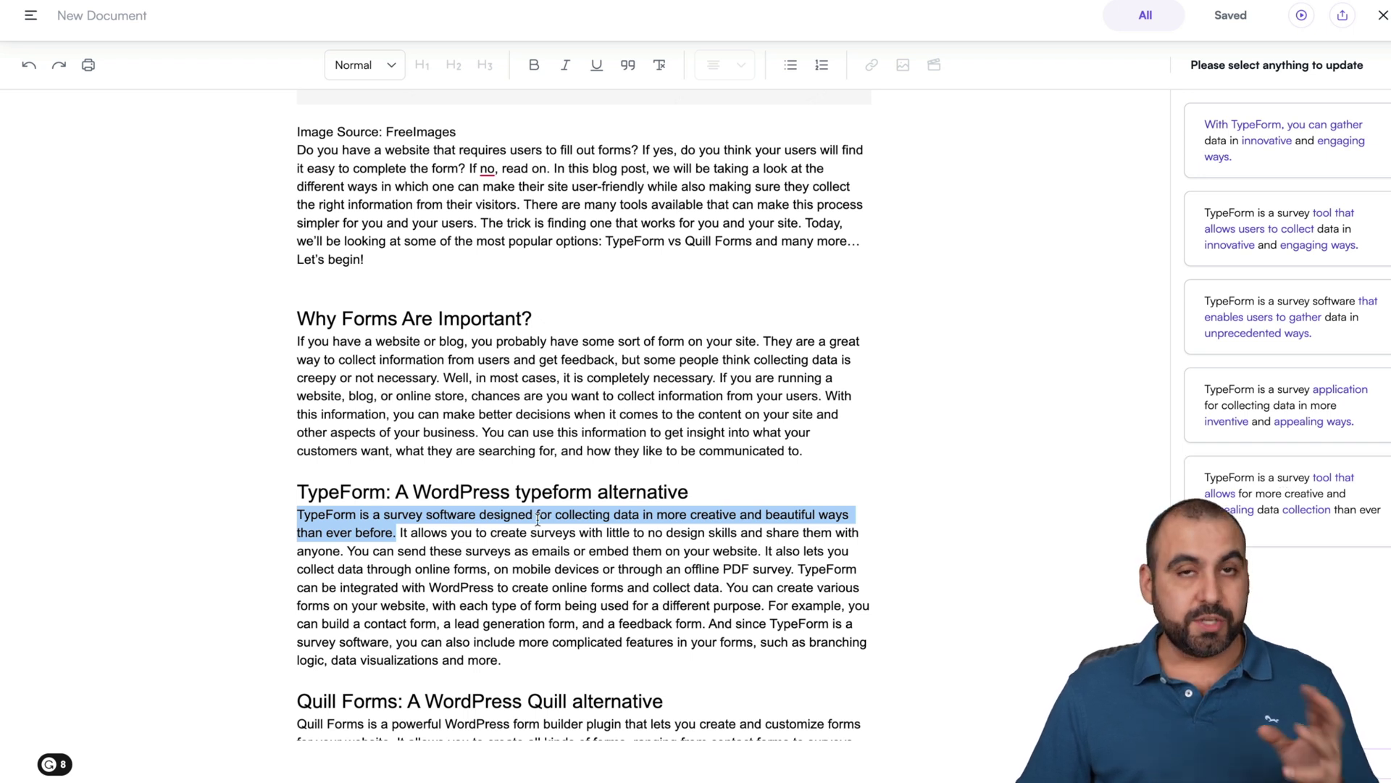
# Replace the opening TypeForm sentence with the rewrite about appealing data collection.
pyautogui.click(1269, 501)
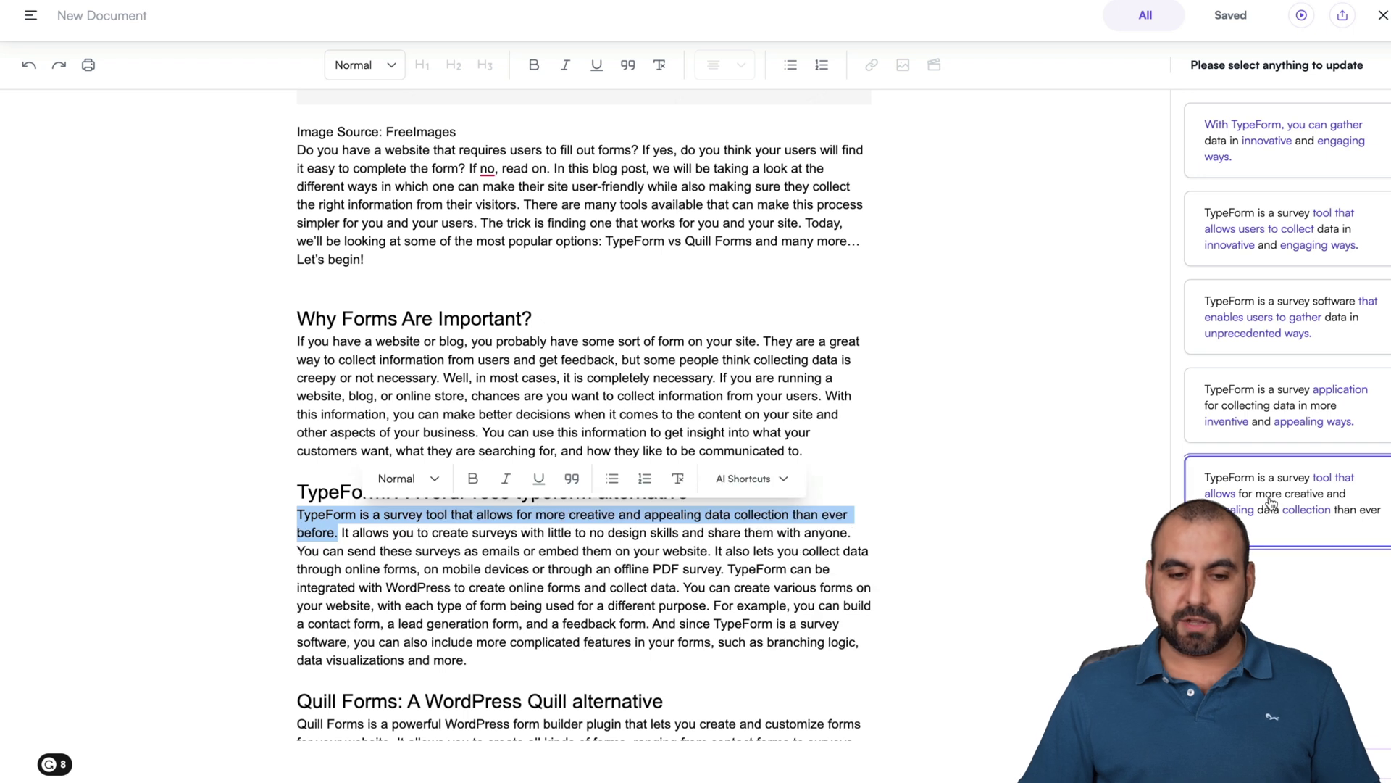
pyautogui.click(579, 598)
pyautogui.scroll(-3, 579, 598)
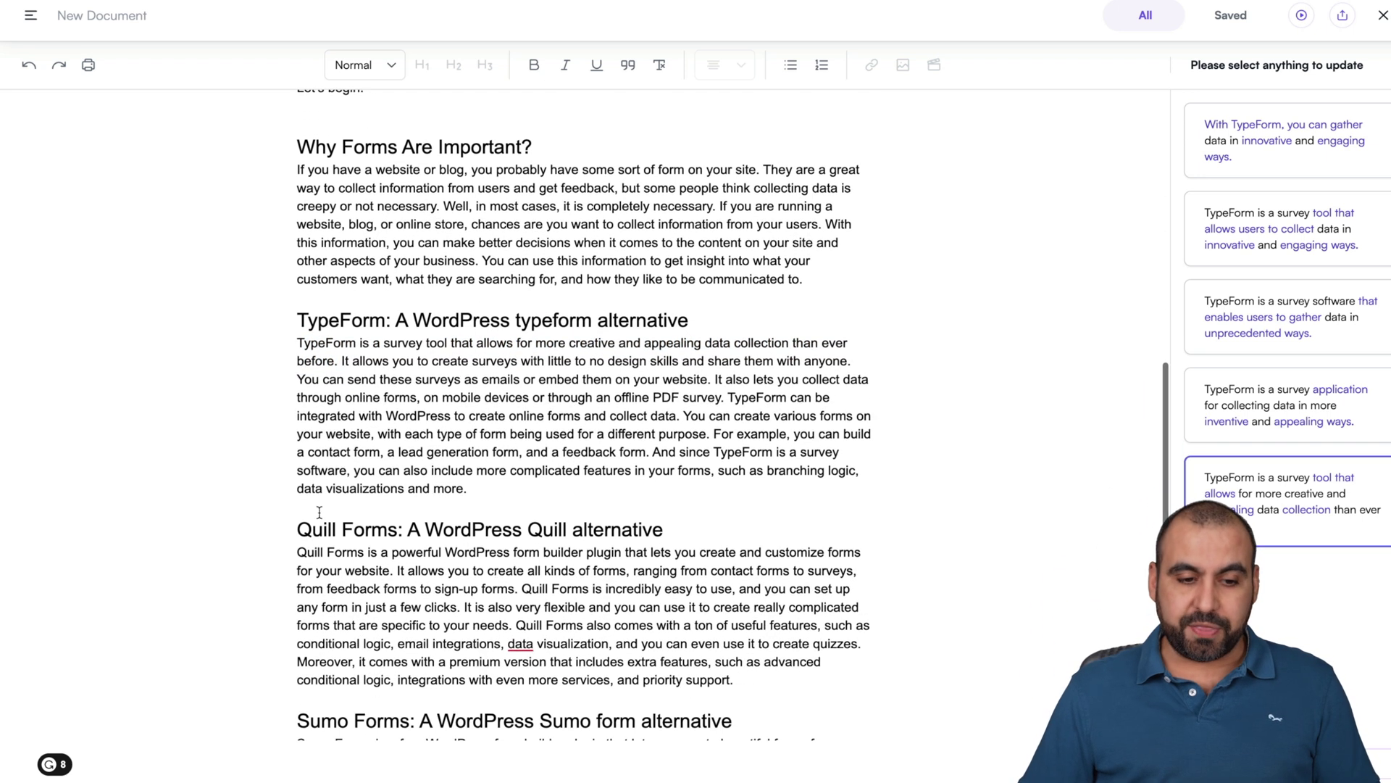
# Expand the last TypeForm sentence and insert the data-sources paragraph after it.
pyautogui.moveTo(654, 452); pyautogui.dragTo(674, 488)
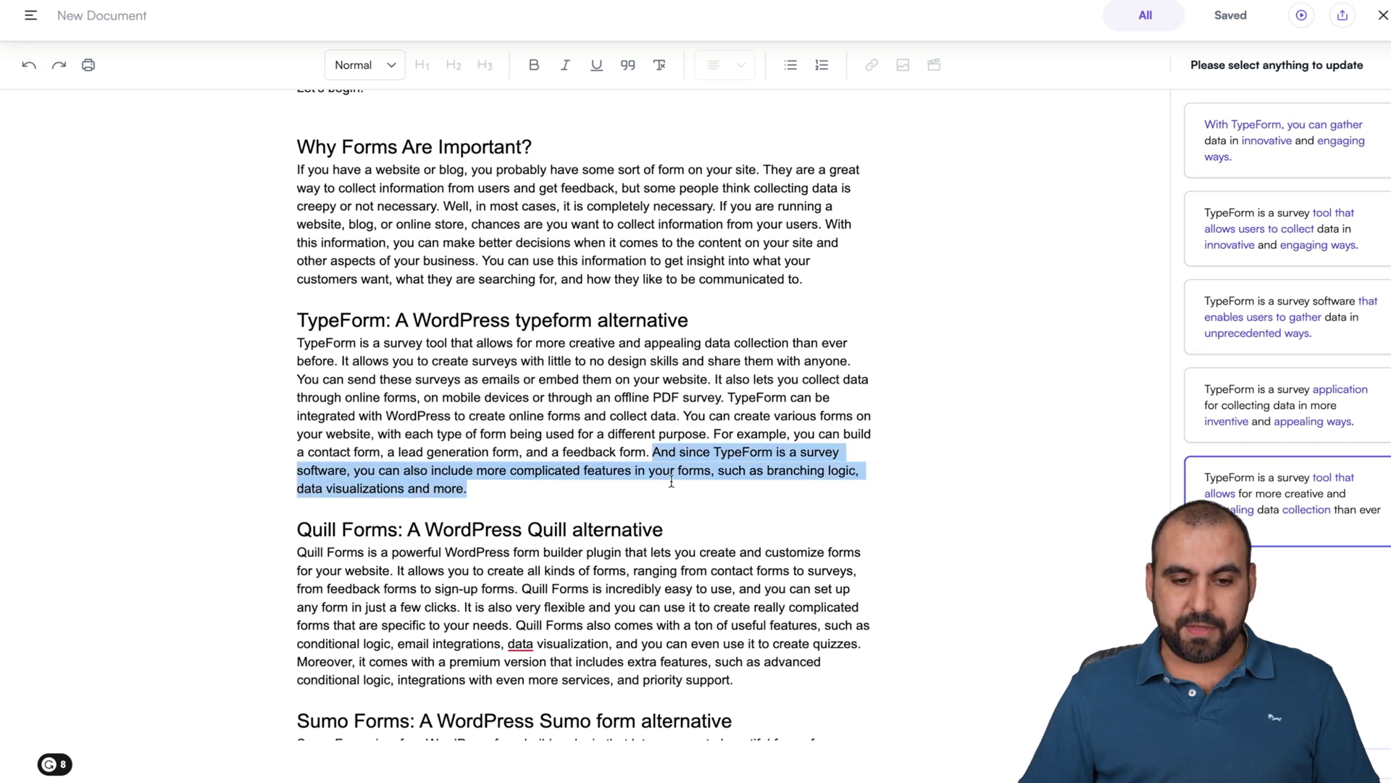
pyautogui.click(761, 417)
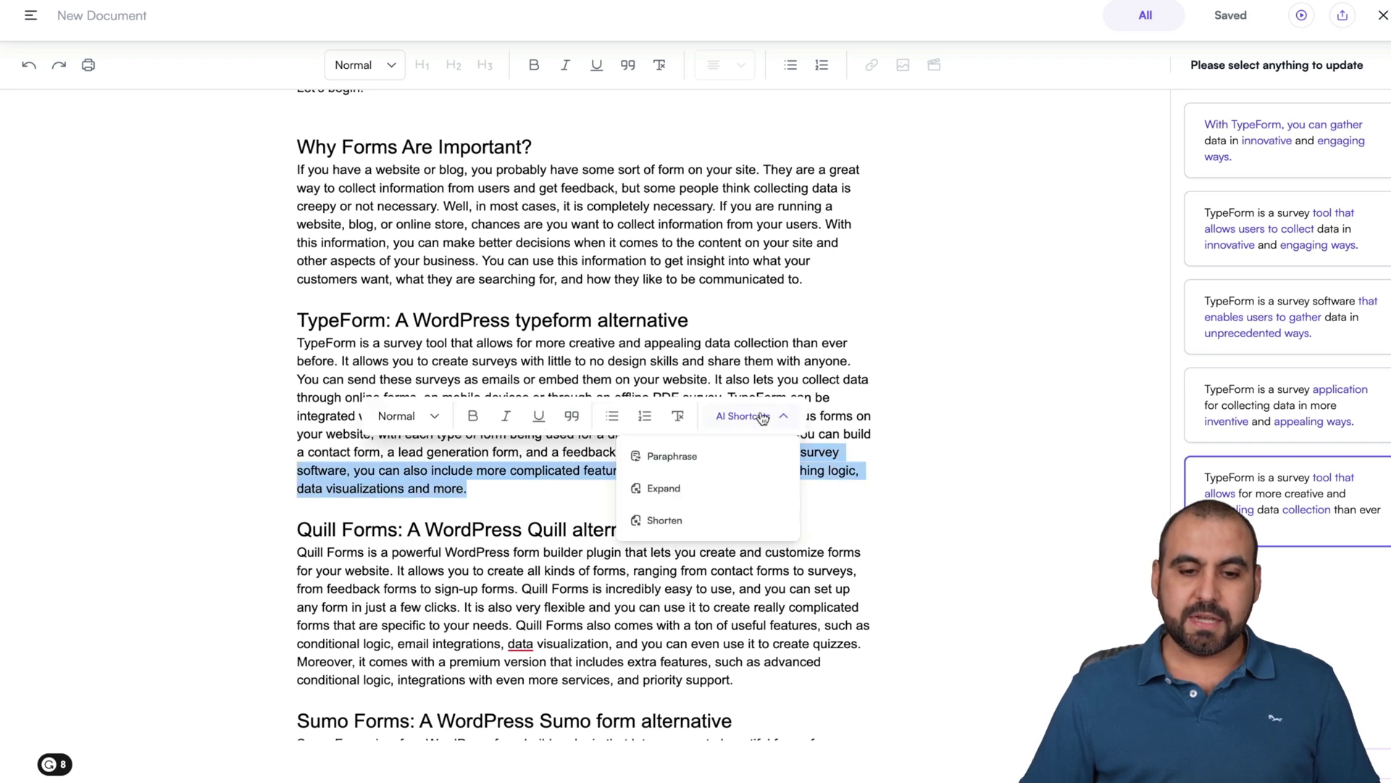
pyautogui.click(695, 496)
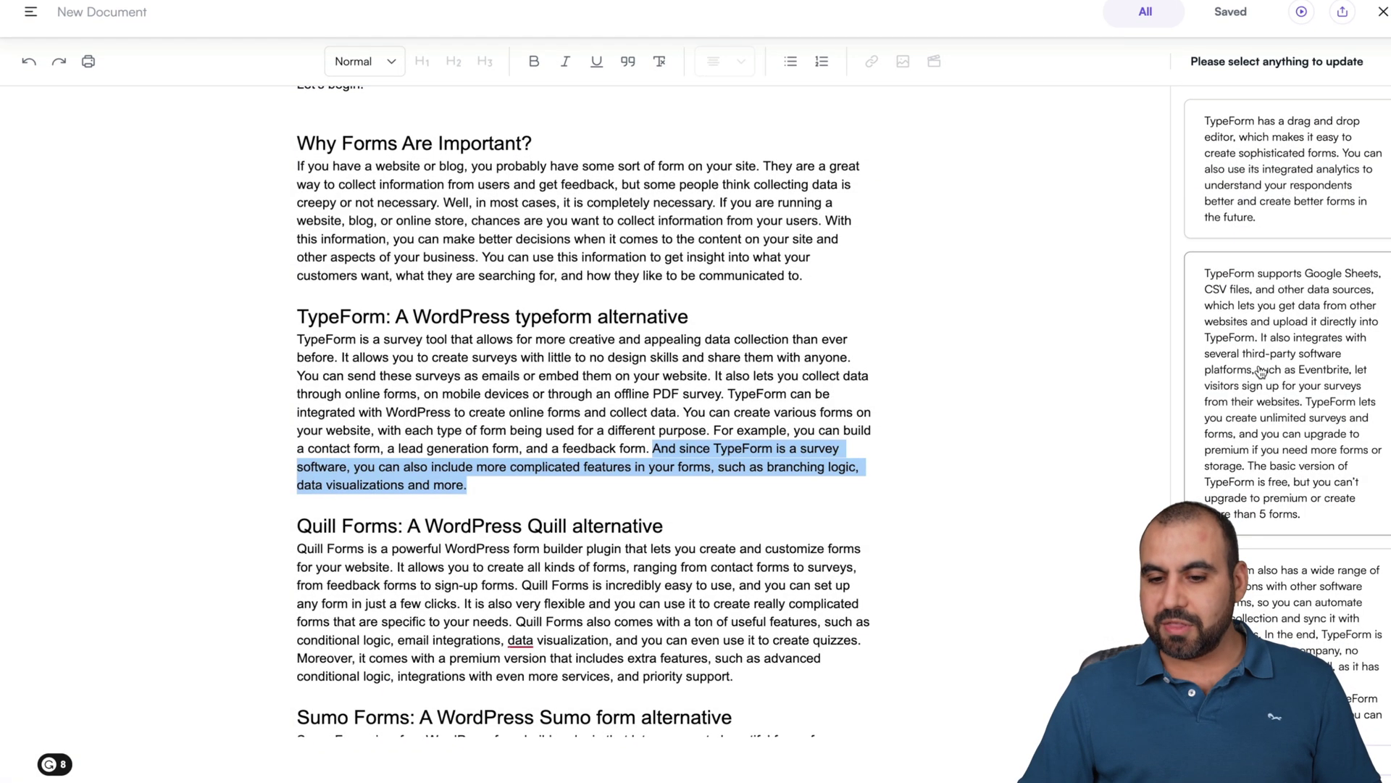
pyautogui.scroll(-1, 1264, 411)
pyautogui.scroll(-2, 1264, 412)
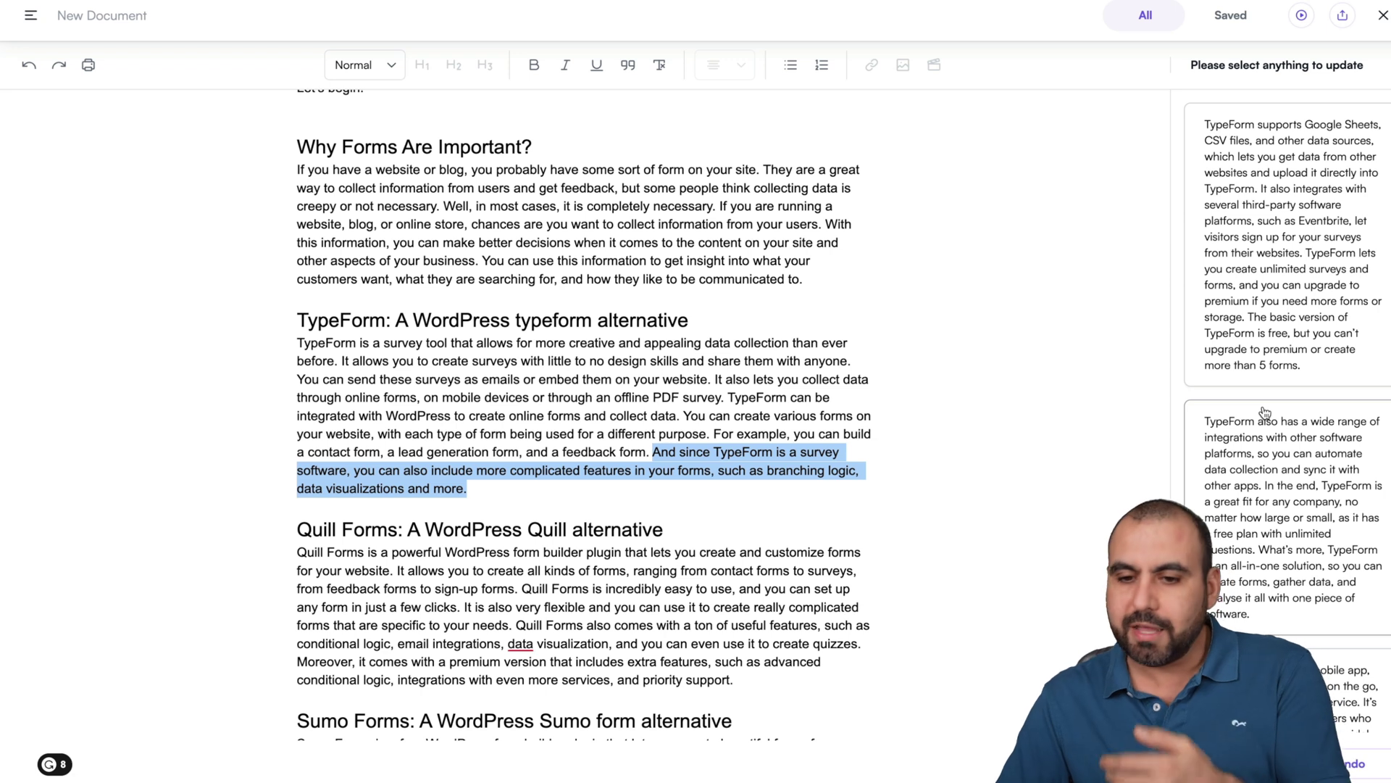
pyautogui.scroll(-2, 1265, 411)
pyautogui.scroll(3, 1264, 411)
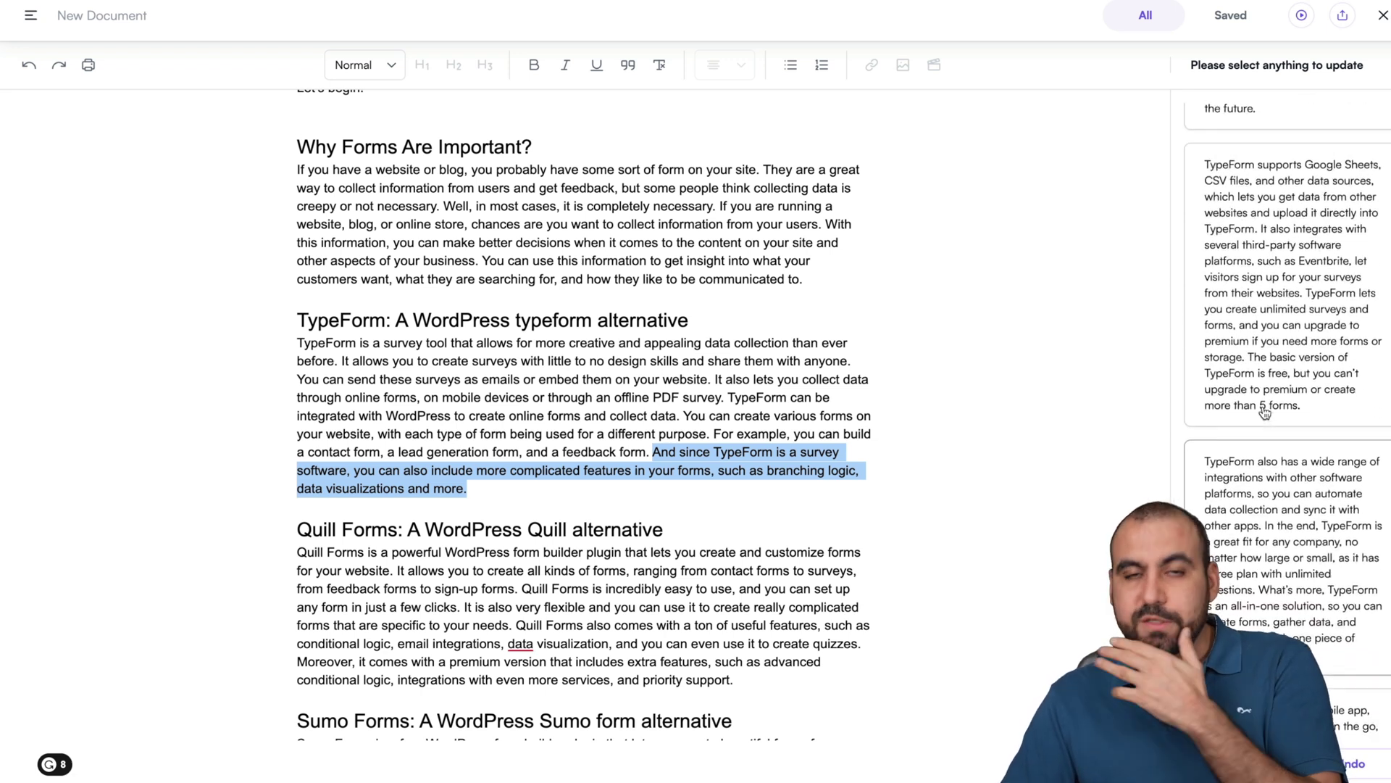
pyautogui.click(1280, 320)
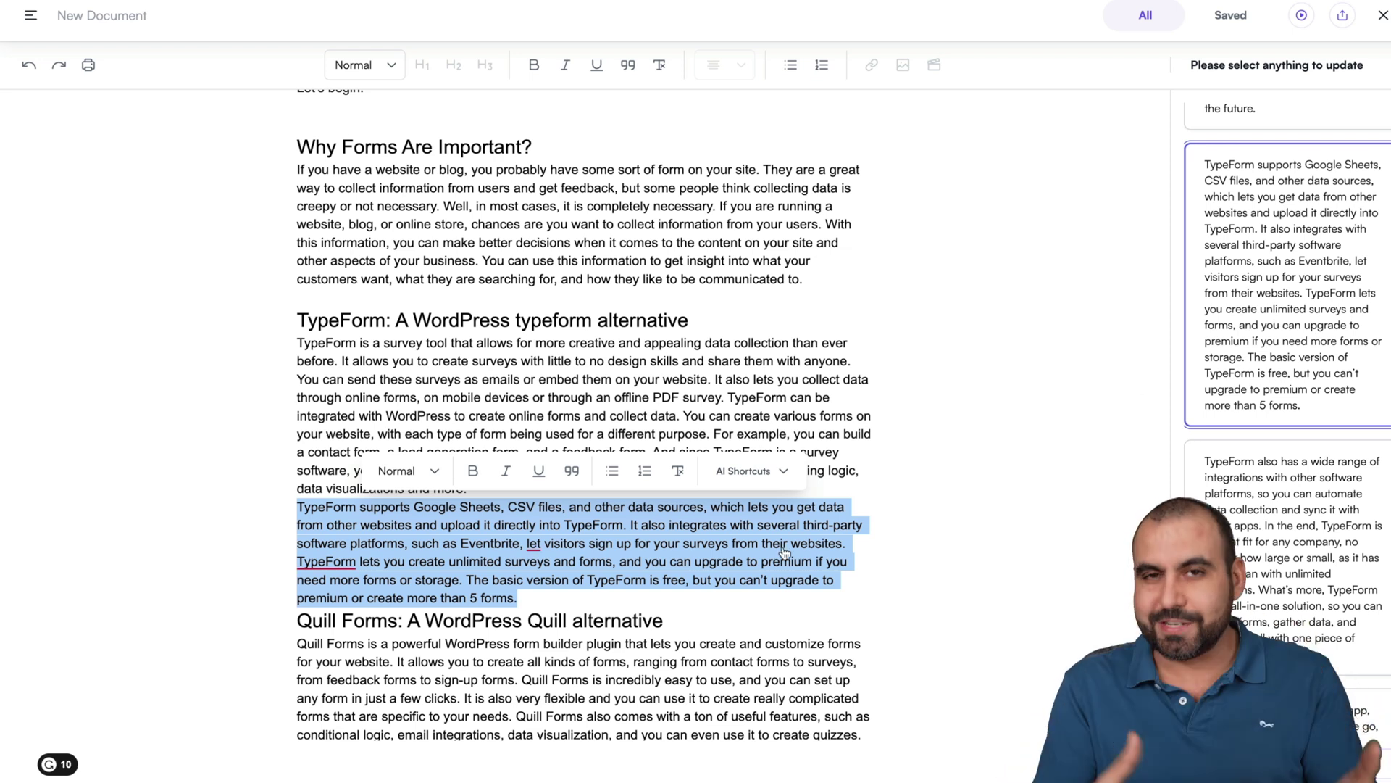
pyautogui.click(751, 470)
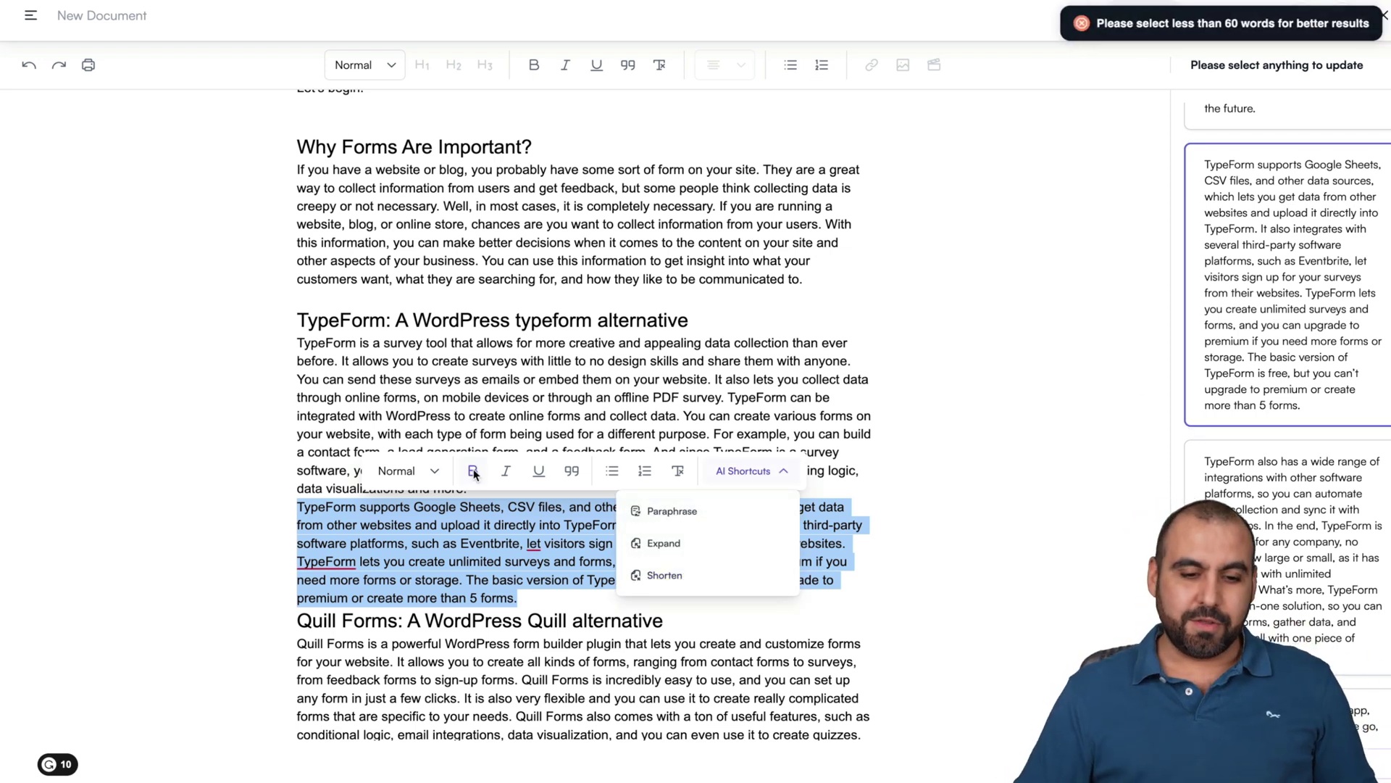
pyautogui.click(537, 561)
# Shorten the first Quill Forms sentence, using the shortest rewrite offered.
pyautogui.scroll(-3, 569, 577)
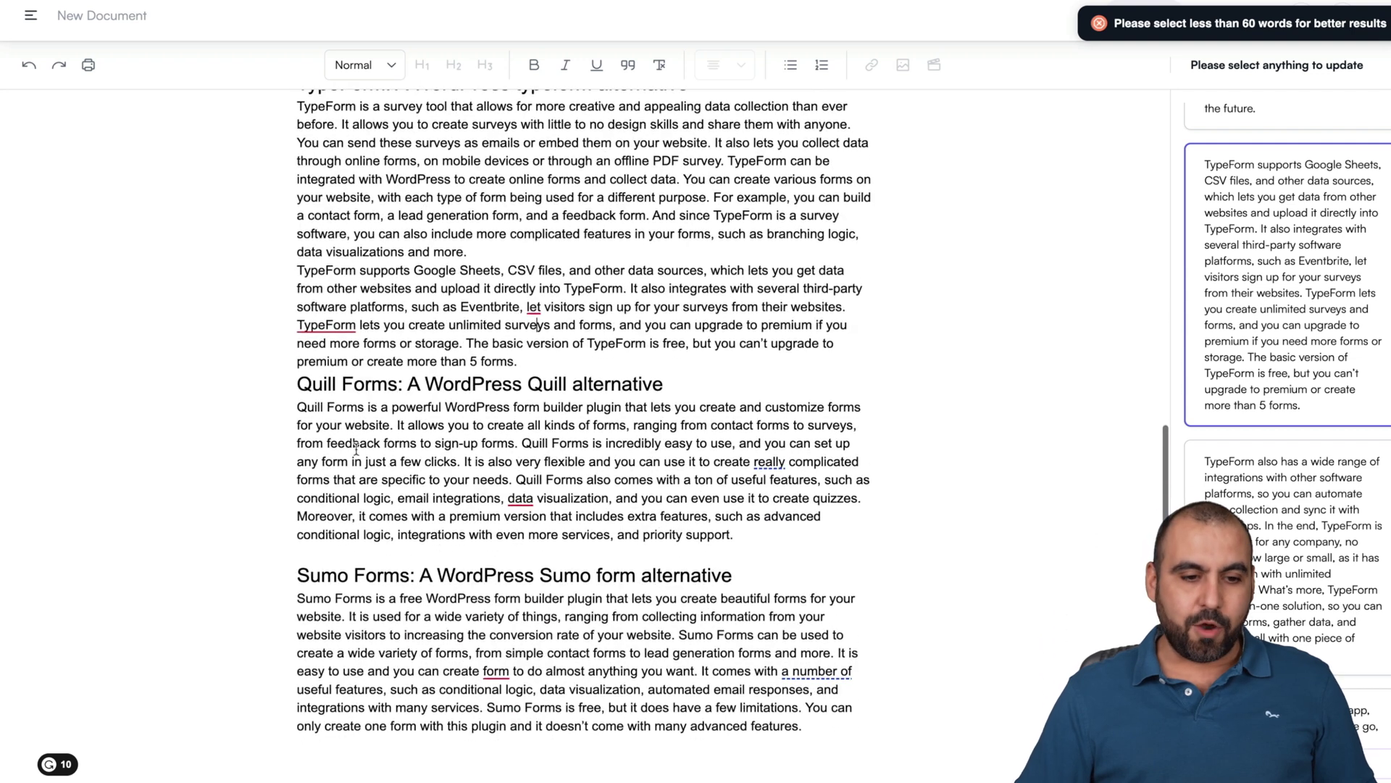
pyautogui.moveTo(298, 407); pyautogui.dragTo(393, 425)
pyautogui.click(751, 371)
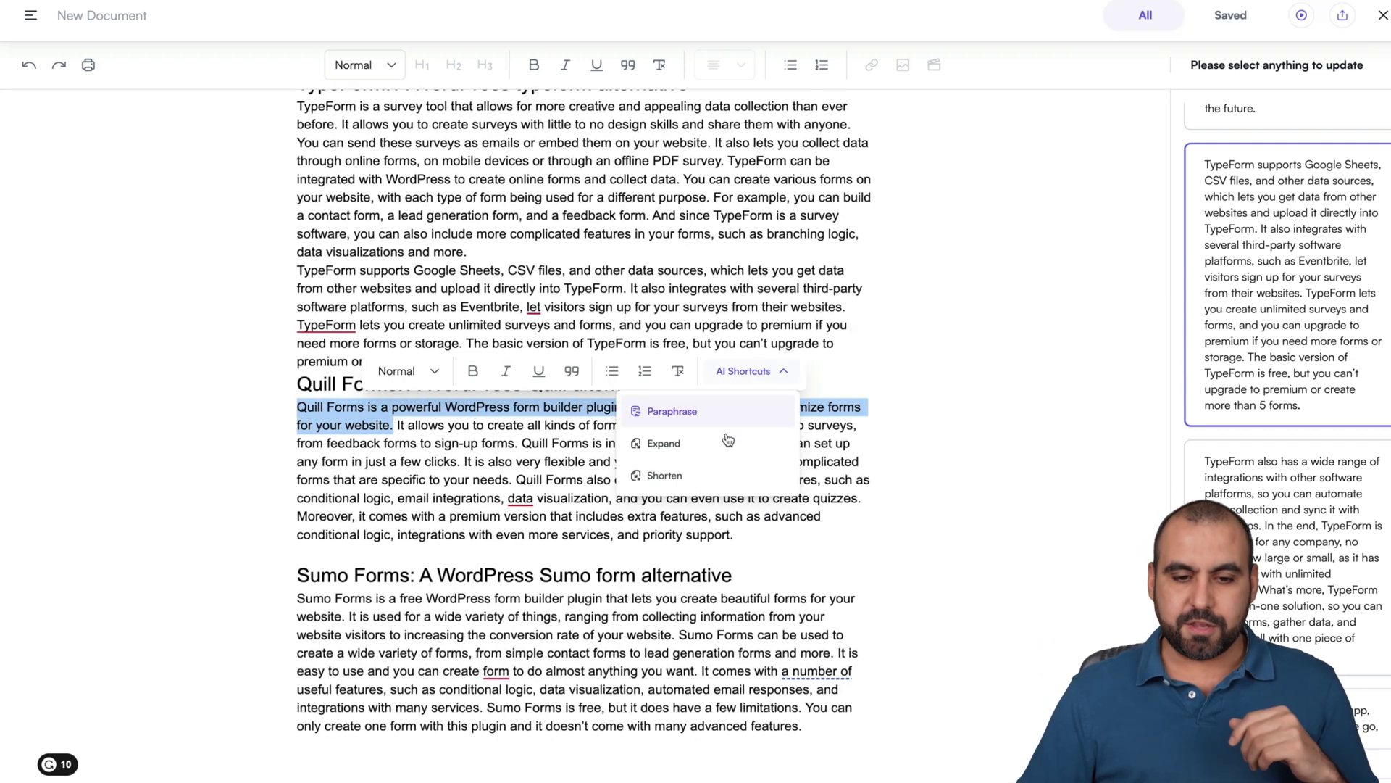
pyautogui.click(734, 477)
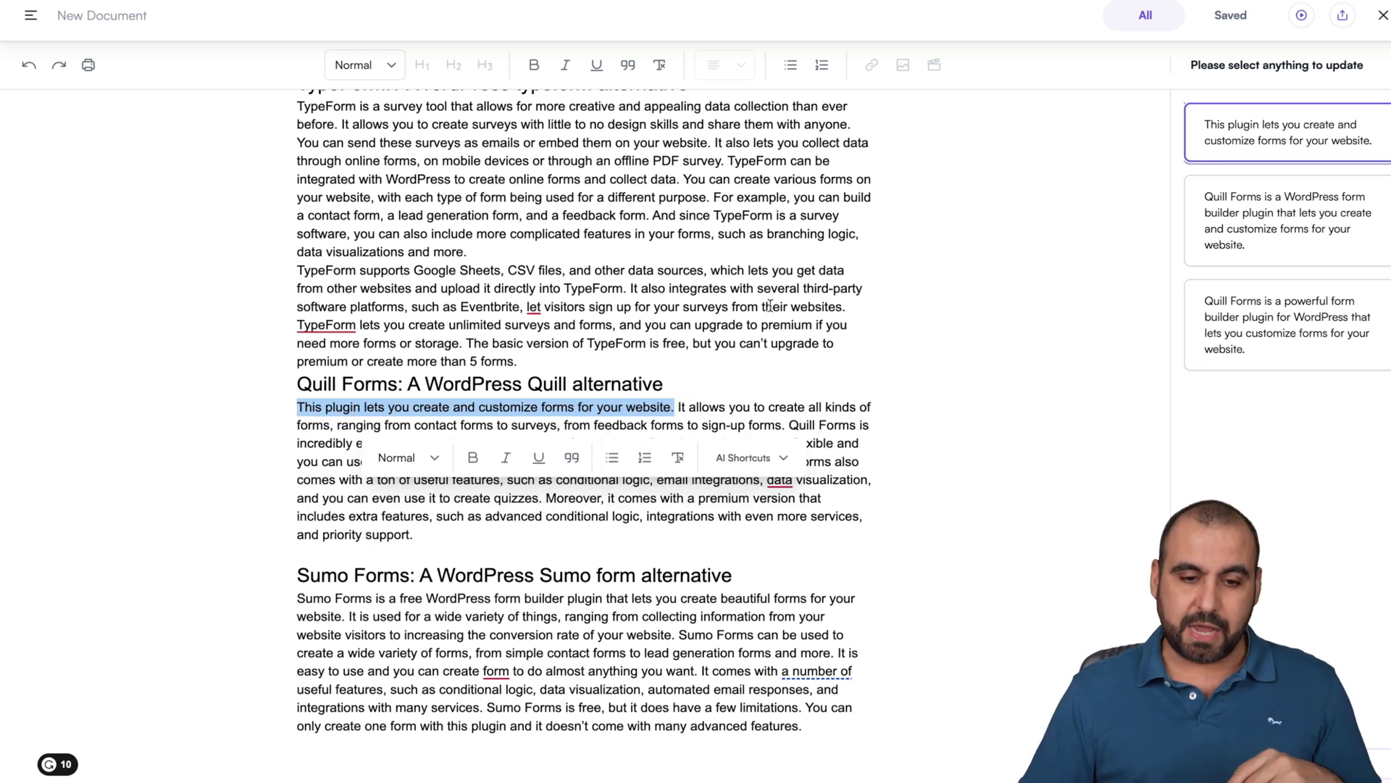
pyautogui.click(1317, 138)
pyautogui.click(869, 552)
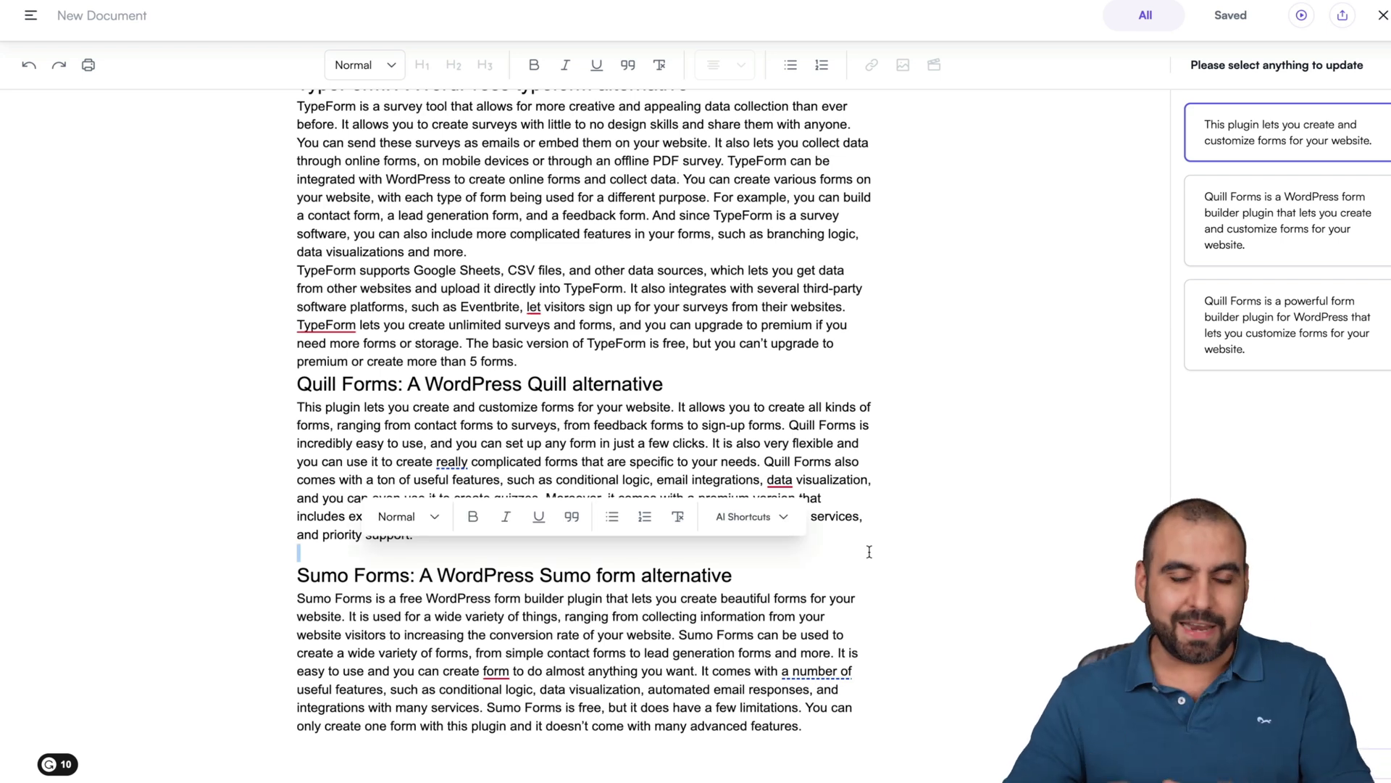
# Delete the quill image and its Image Source: FreeImages line from the article.
pyautogui.scroll(15, 869, 553)
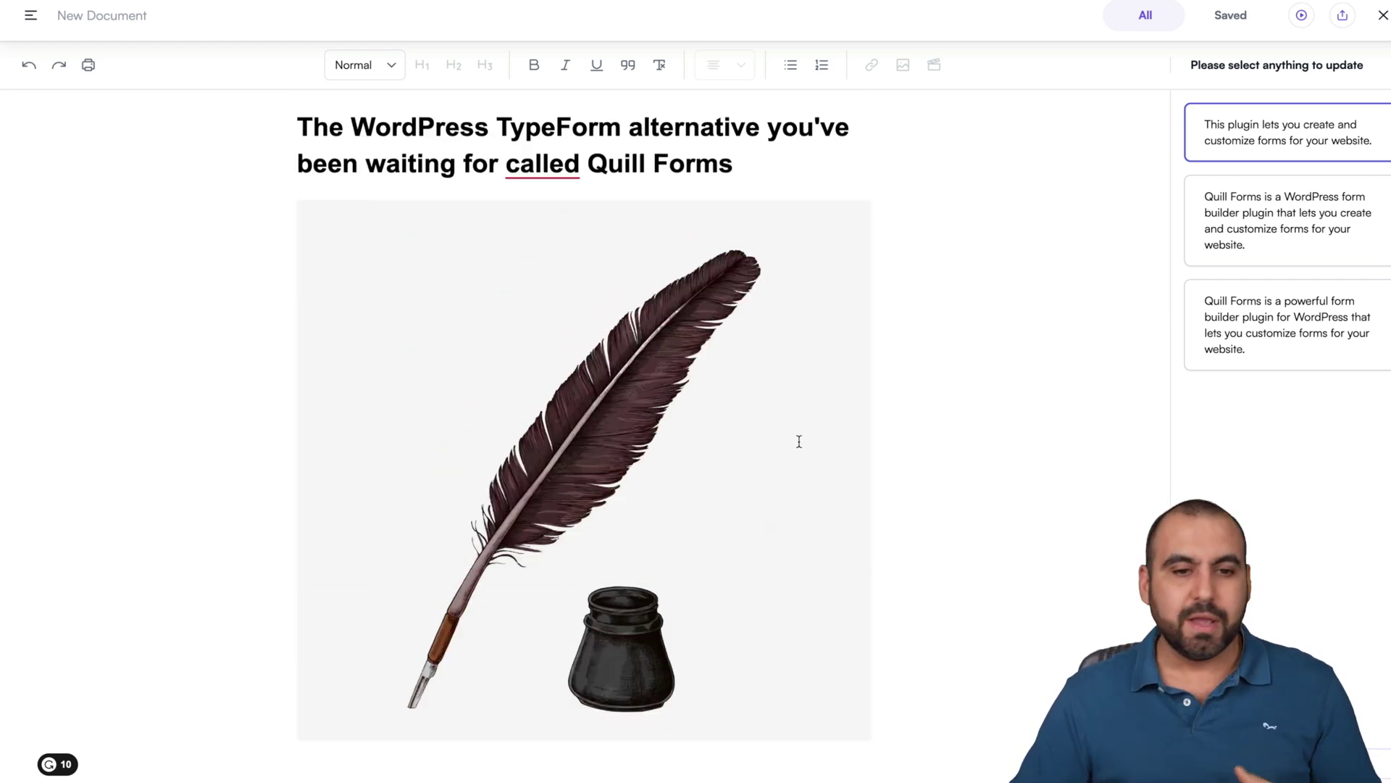
pyautogui.press('BackSpace')
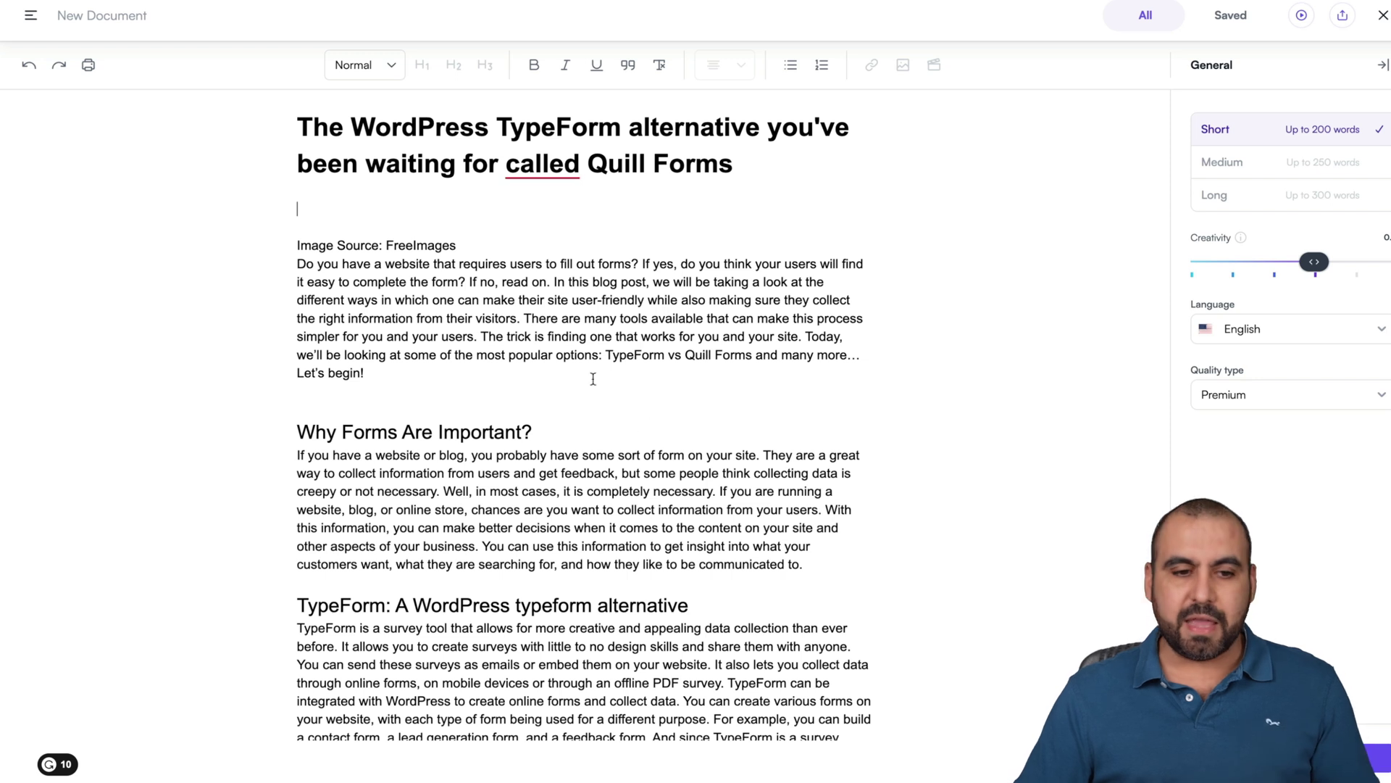
pyautogui.moveTo(456, 245); pyautogui.dragTo(294, 247)
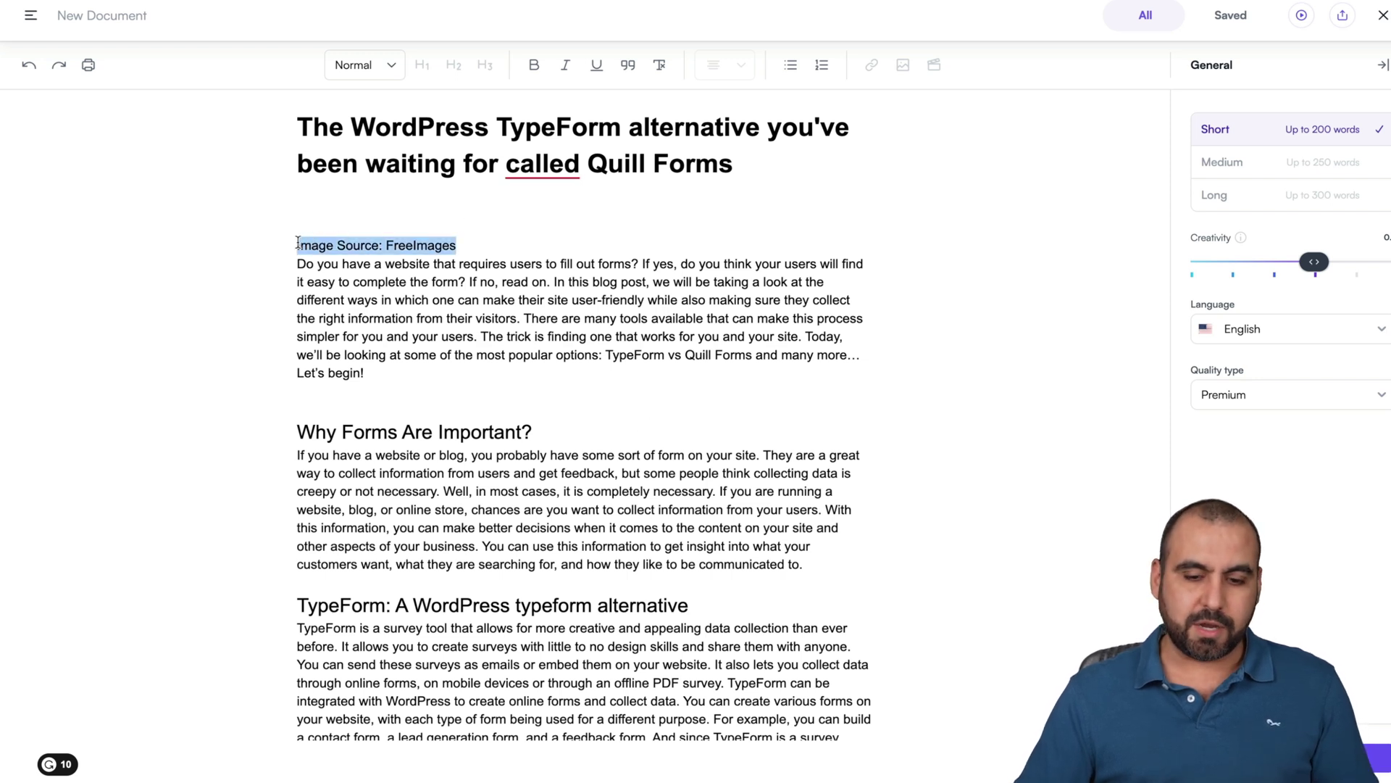
pyautogui.press('BackSpace')
# Set the output length to Long and keep Premium quality.
pyautogui.scroll(-20, 376, 284)
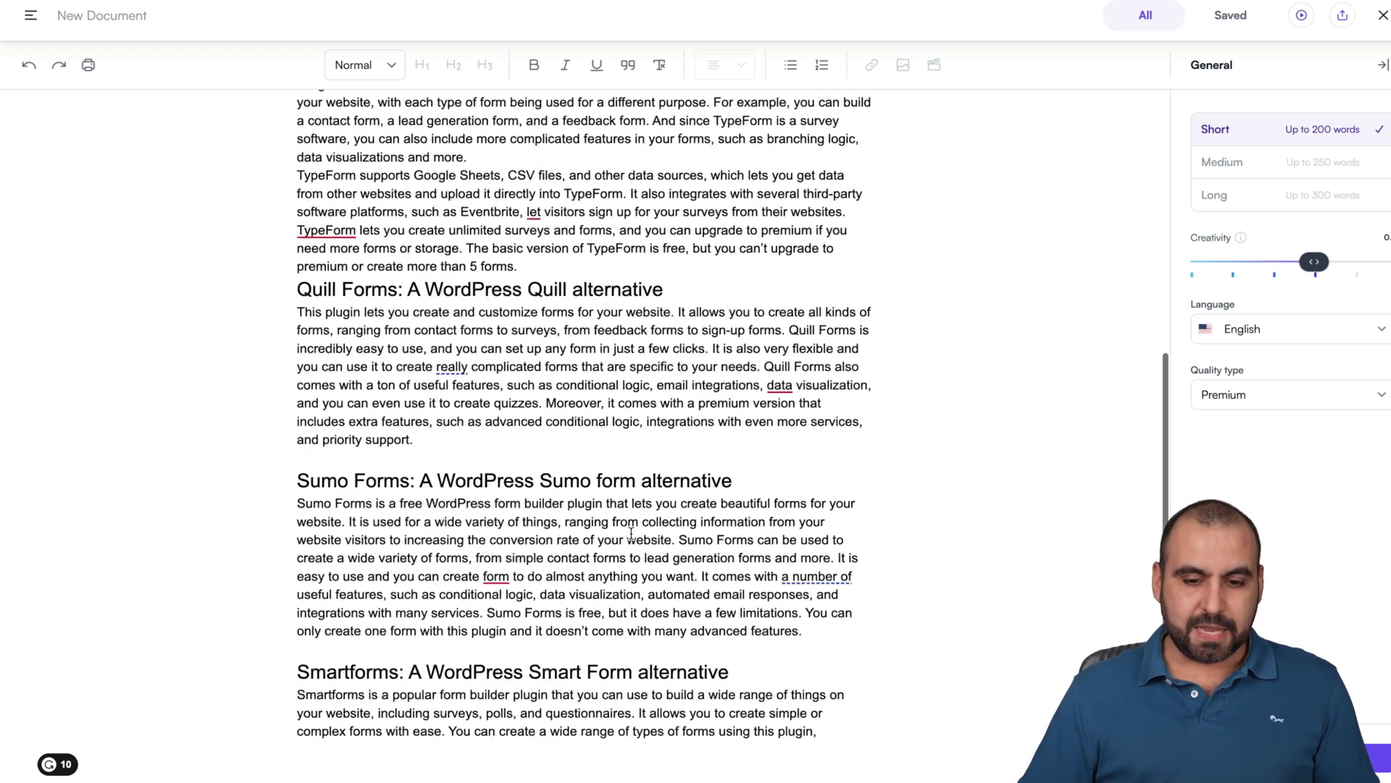
pyautogui.scroll(20, 631, 532)
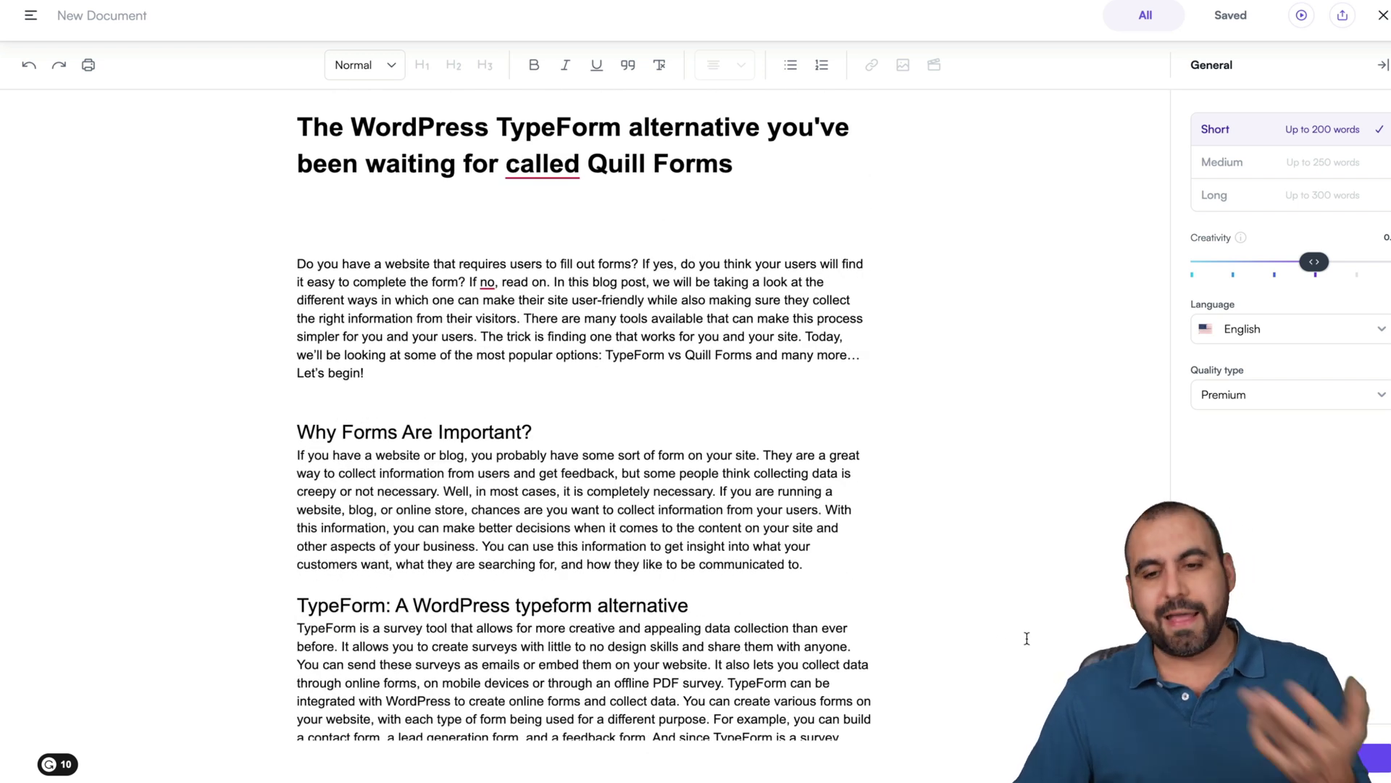
pyautogui.click(1282, 166)
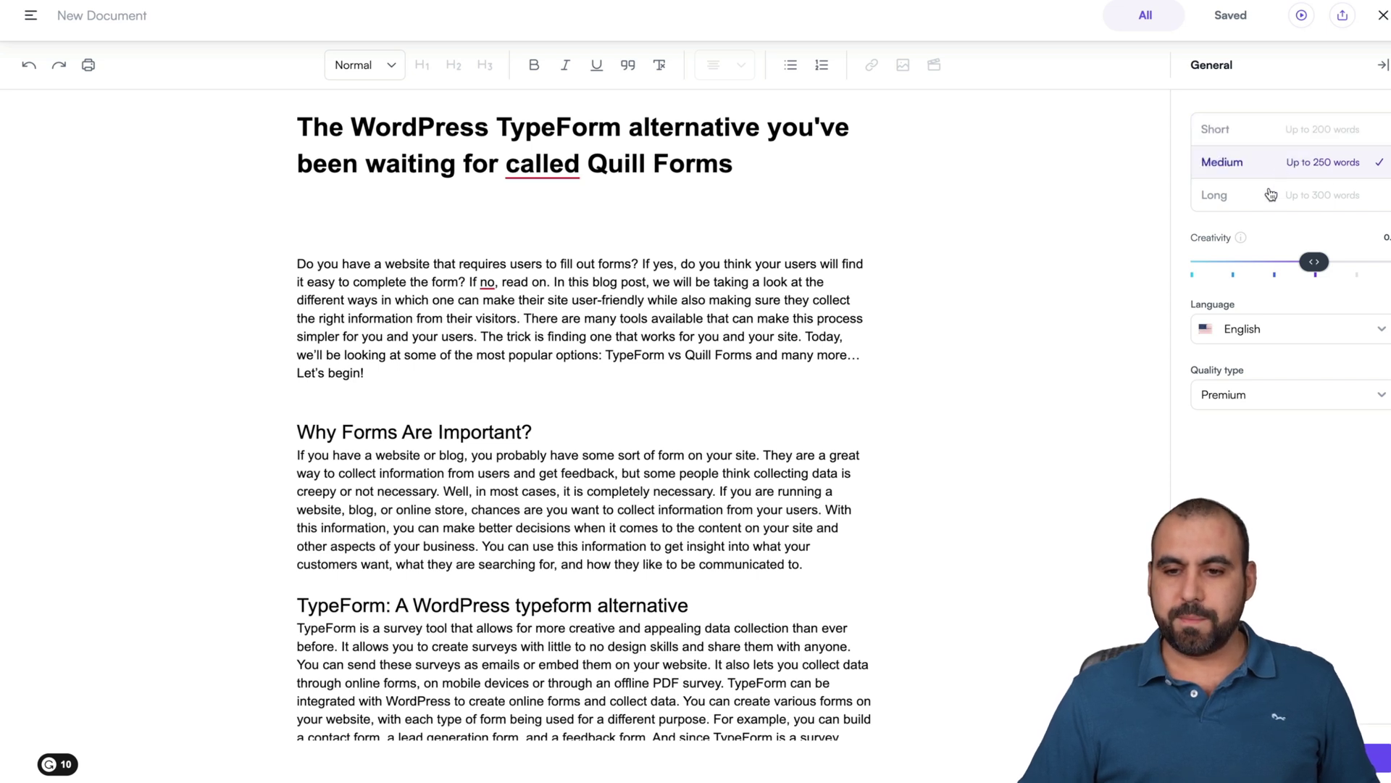
pyautogui.click(1267, 199)
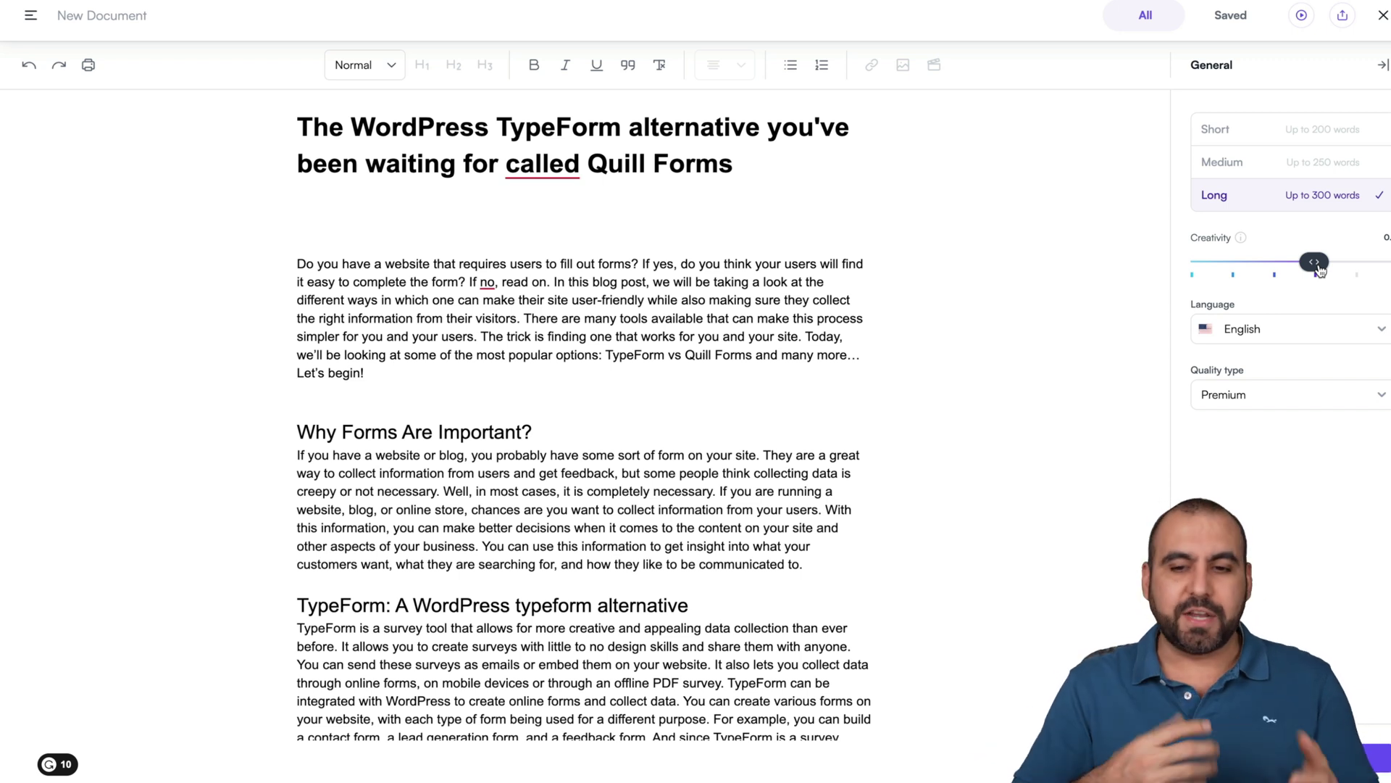
pyautogui.click(1312, 398)
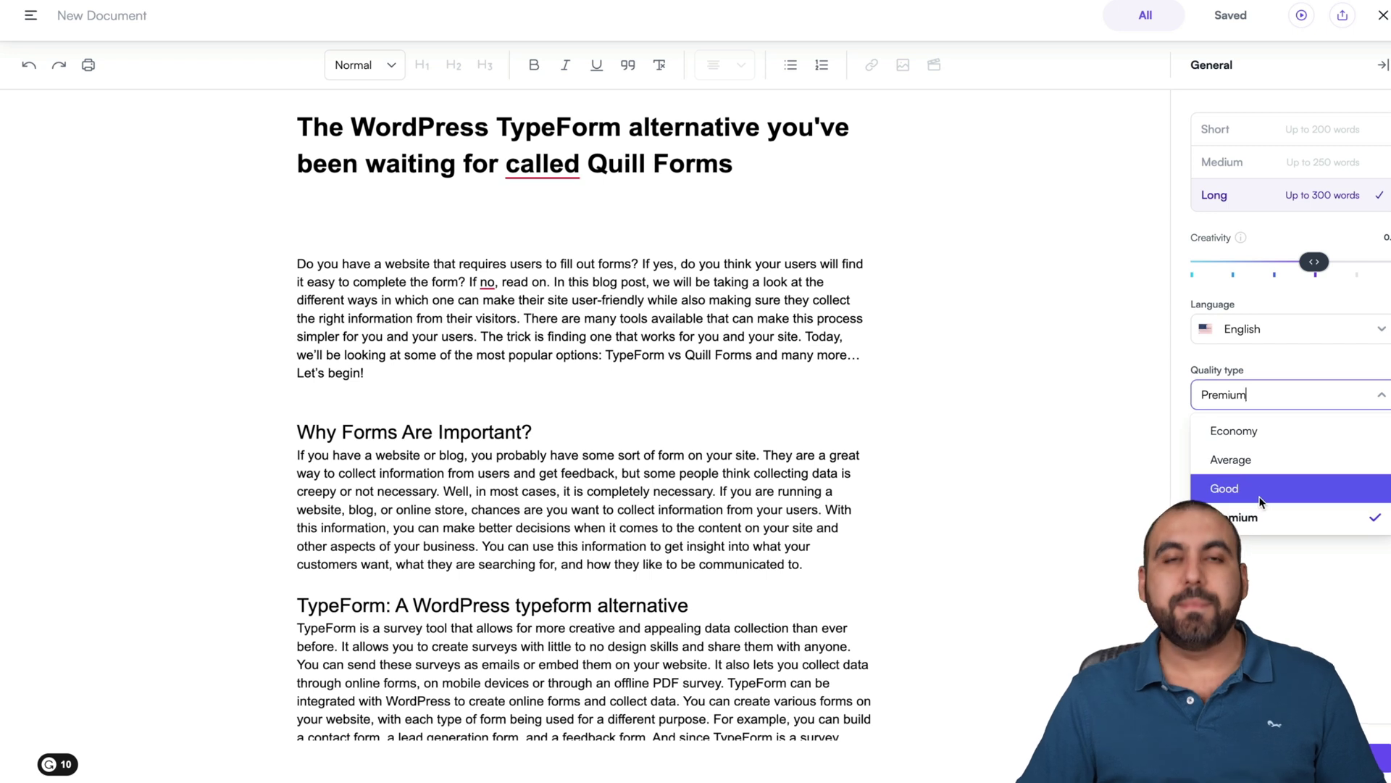
pyautogui.click(1251, 576)
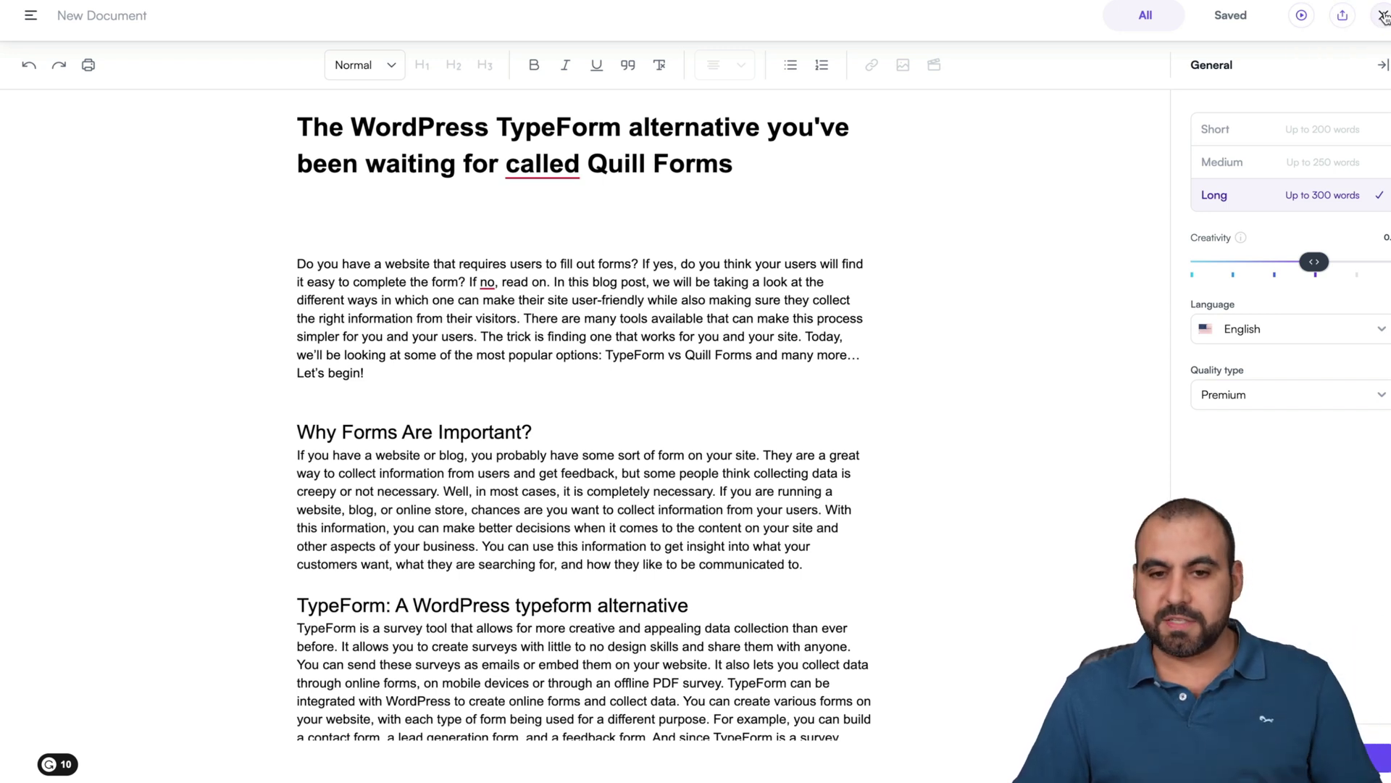
# Close the article editor and open AI Article Writer 3.0 from the Library.
pyautogui.click(1382, 16)
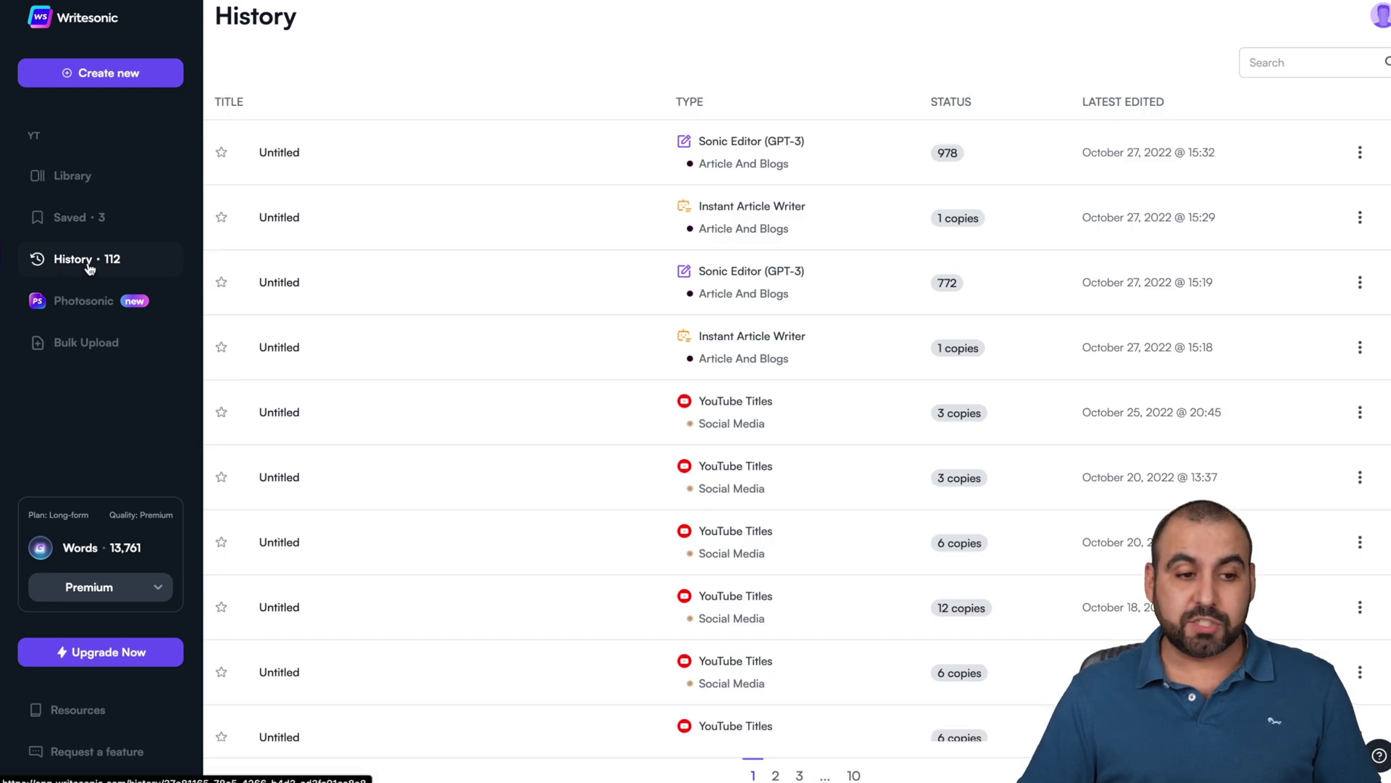
pyautogui.click(73, 177)
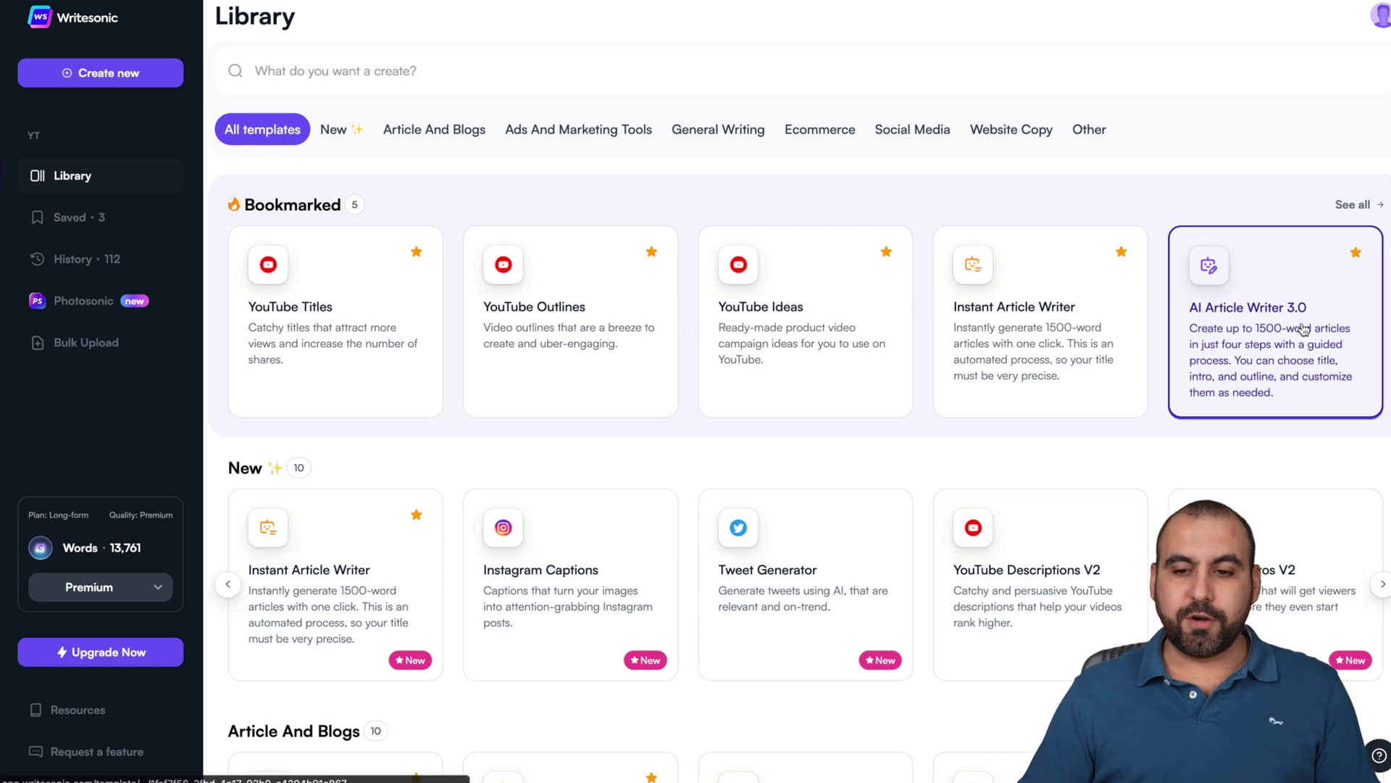
pyautogui.click(1297, 345)
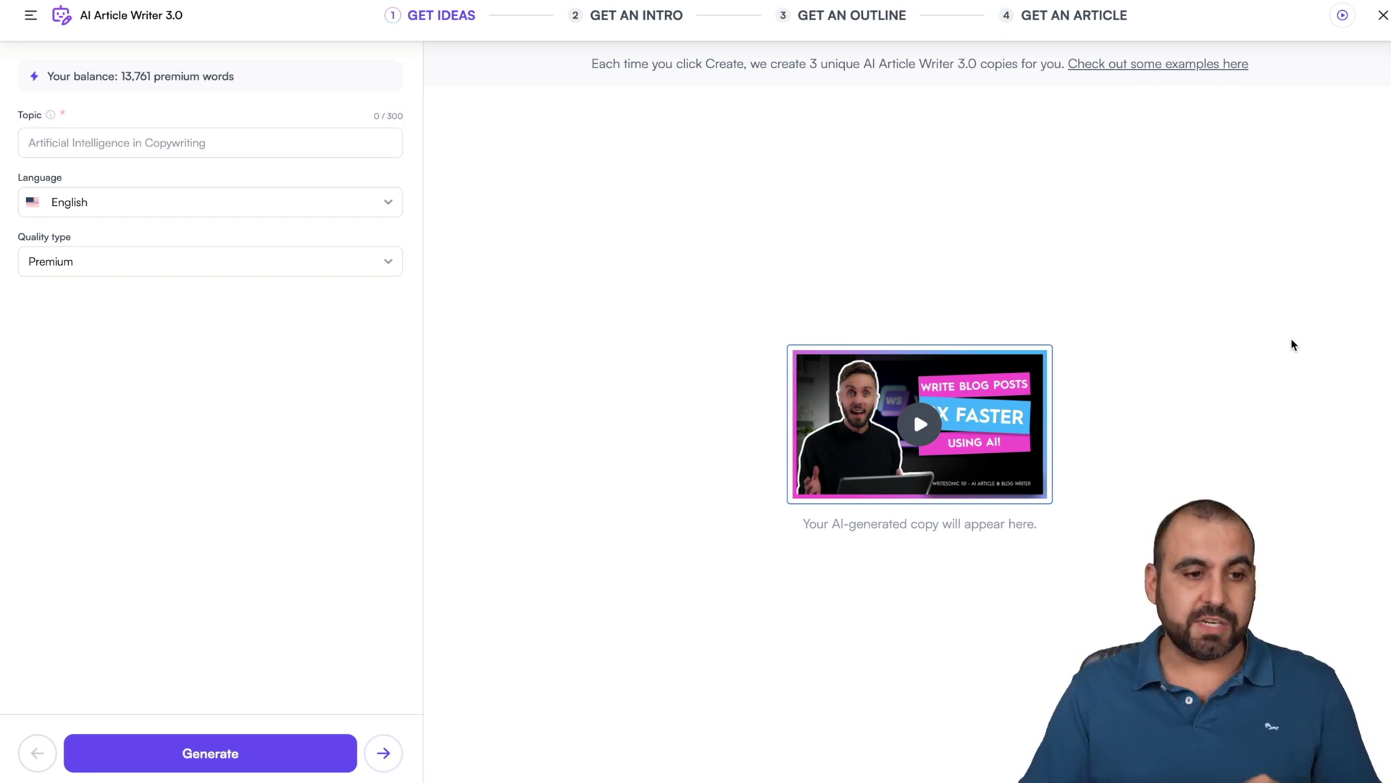
# Paste the Quill Forms WordPress TypeForm-alternative topic and generate title ideas.
pyautogui.click(197, 149)
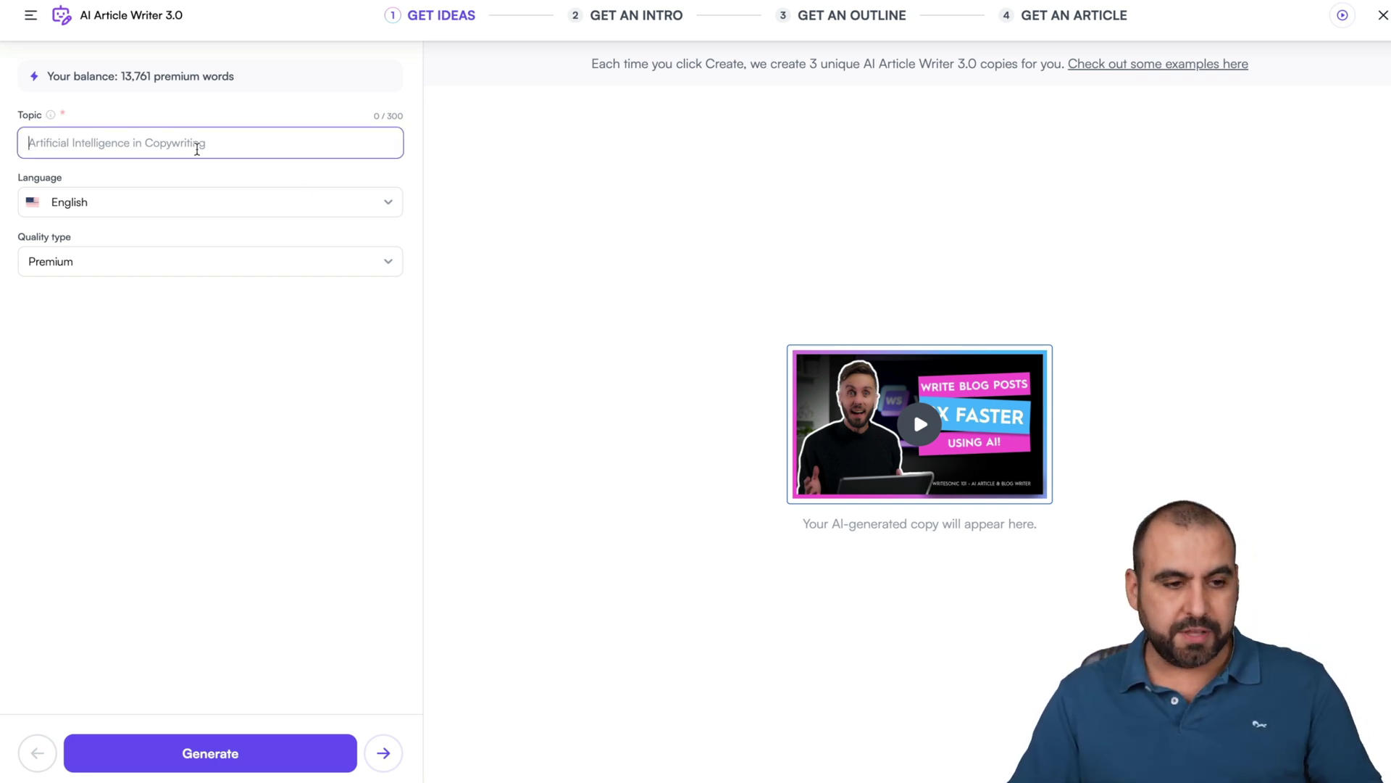
pyautogui.hotkey('ctrl', 'v')
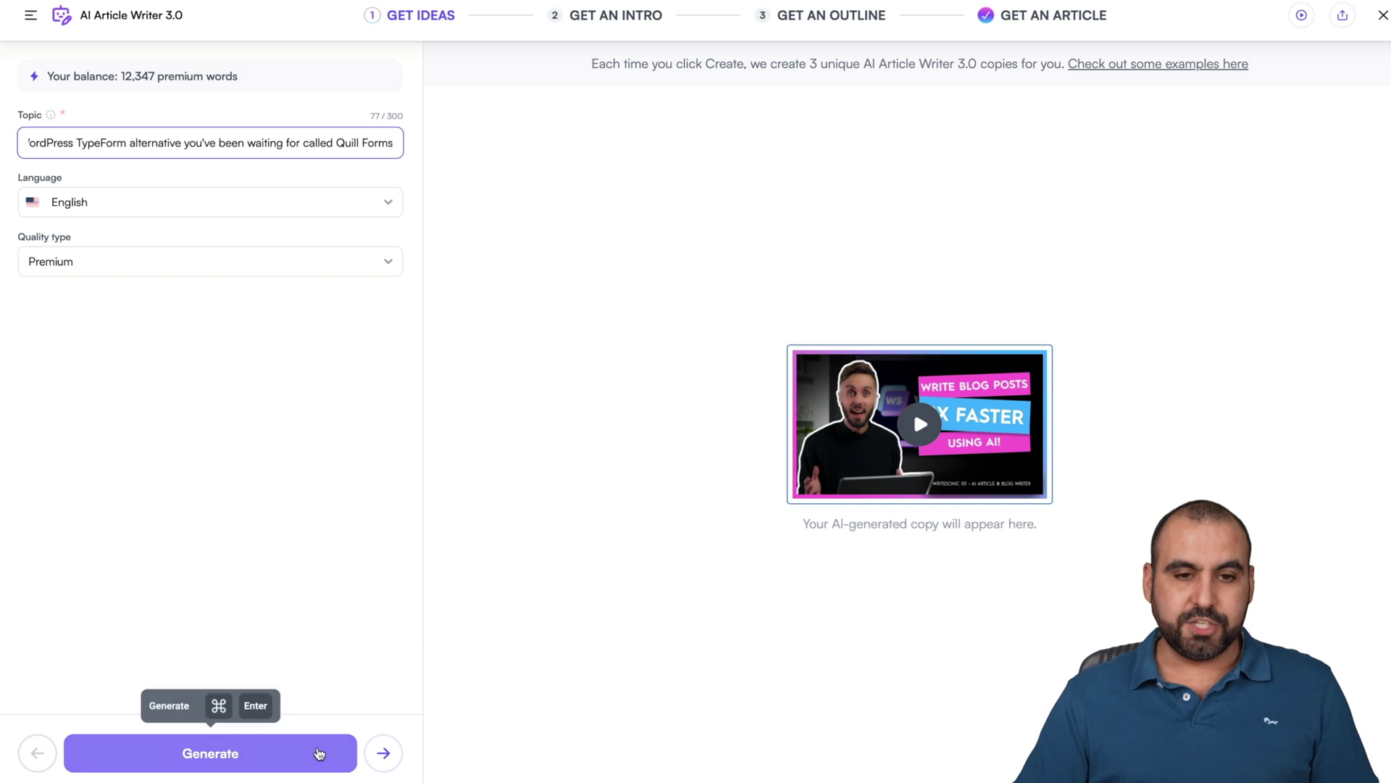
pyautogui.click(320, 752)
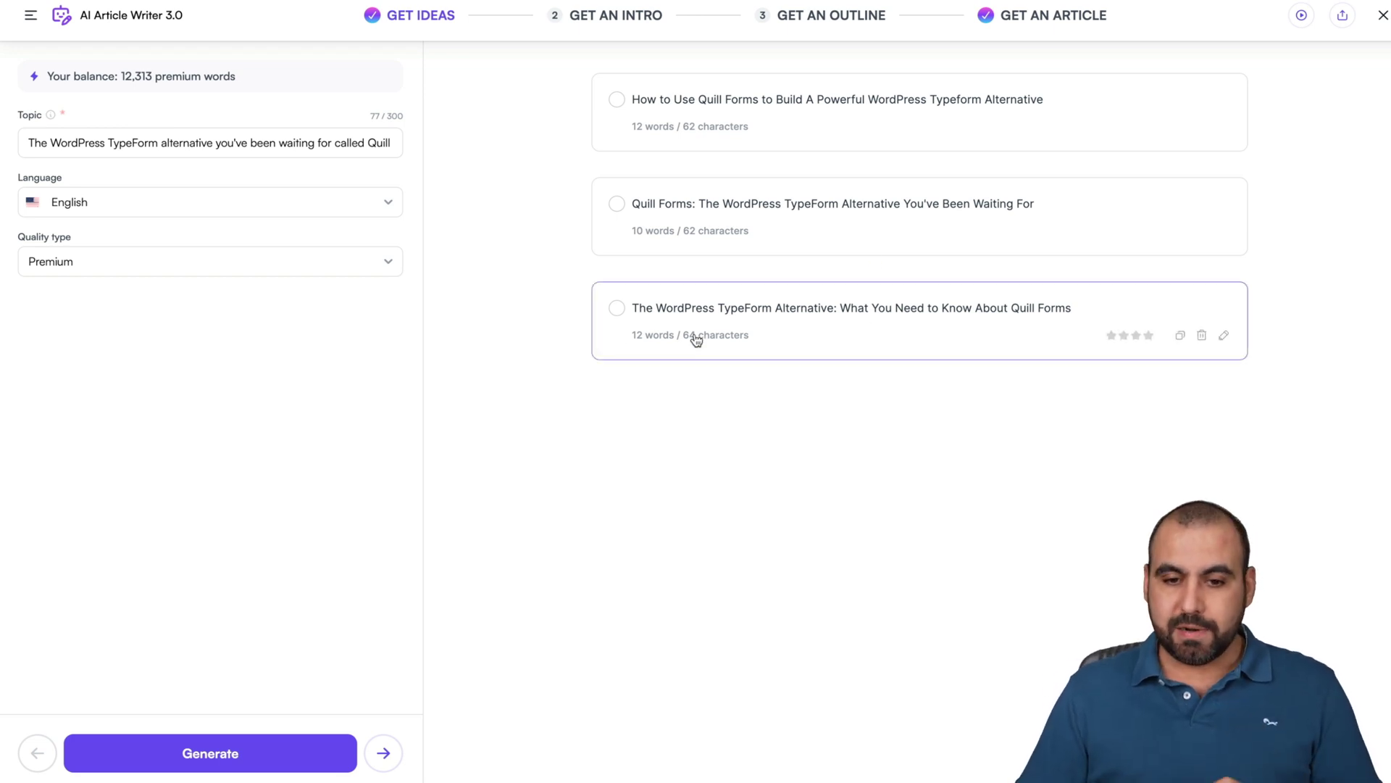
# Pick the Quill Forms as WordPress Typeform alternative title and generate two intros.
pyautogui.click(638, 106)
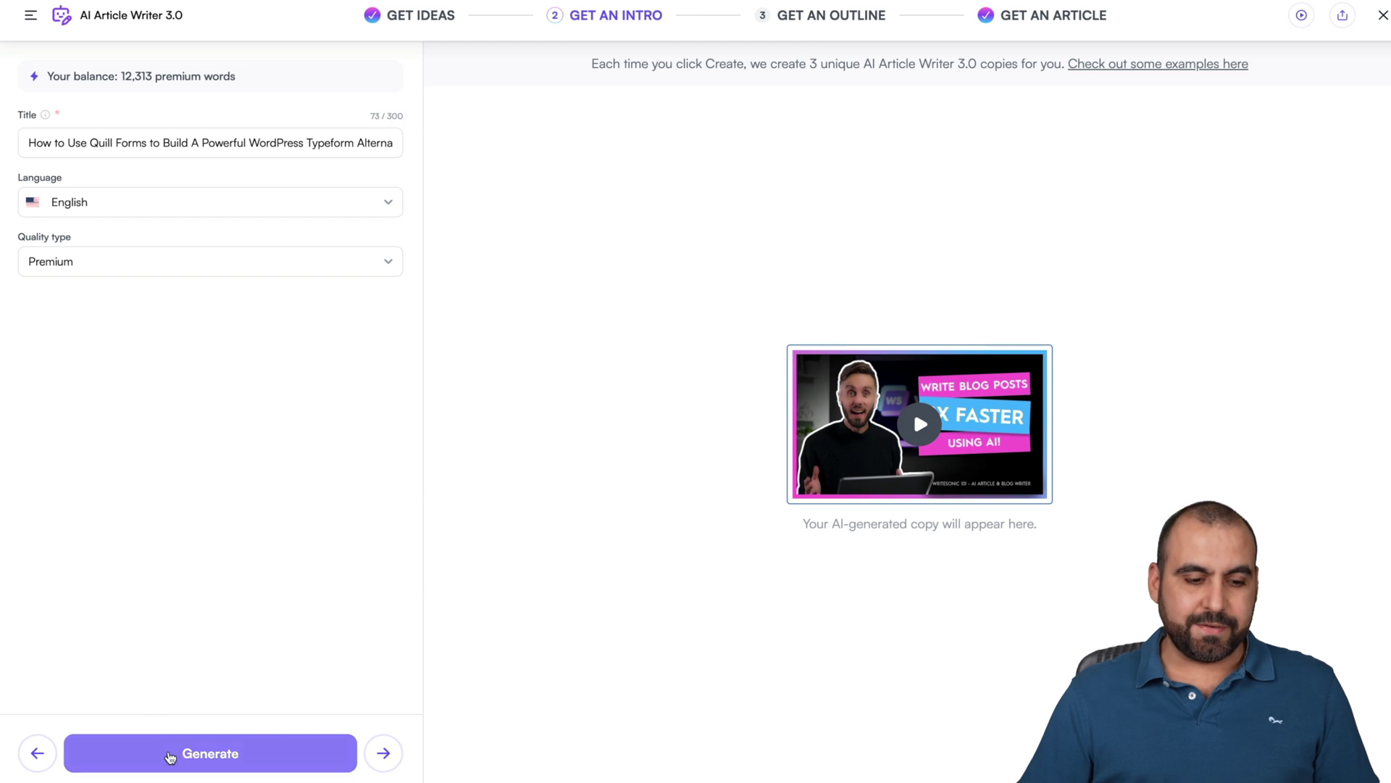
pyautogui.click(211, 752)
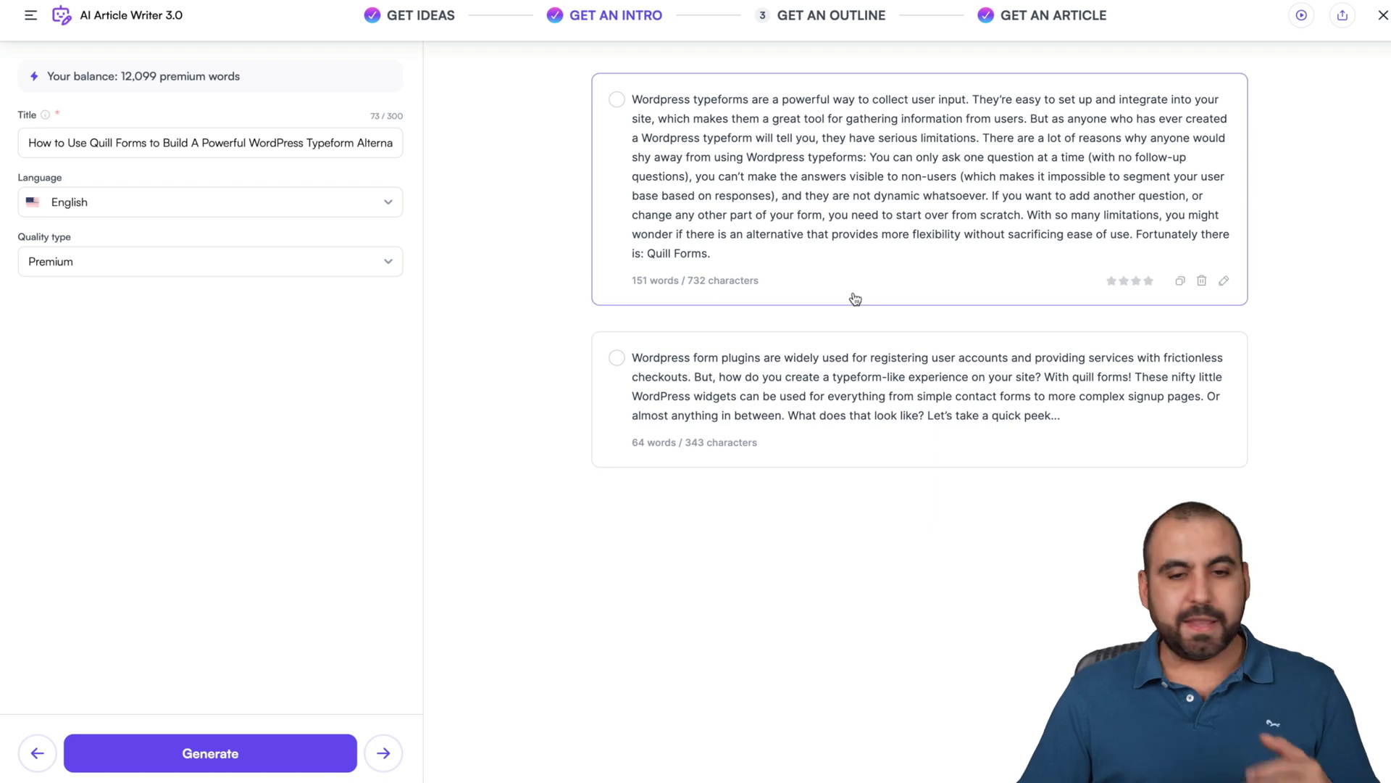
# Choose the shorter WordPress form plugins intro, generate outlines, and build from the second outline.
pyautogui.click(780, 377)
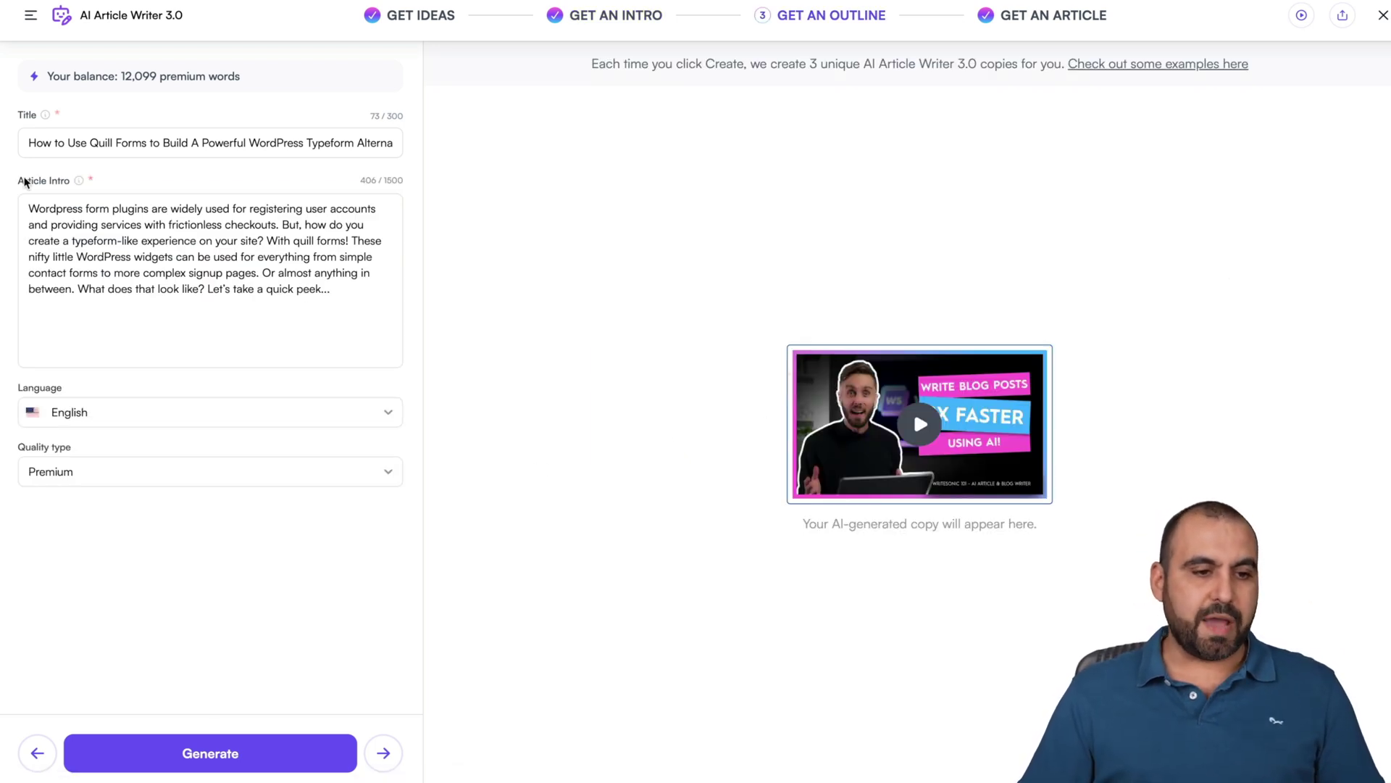
pyautogui.click(258, 258)
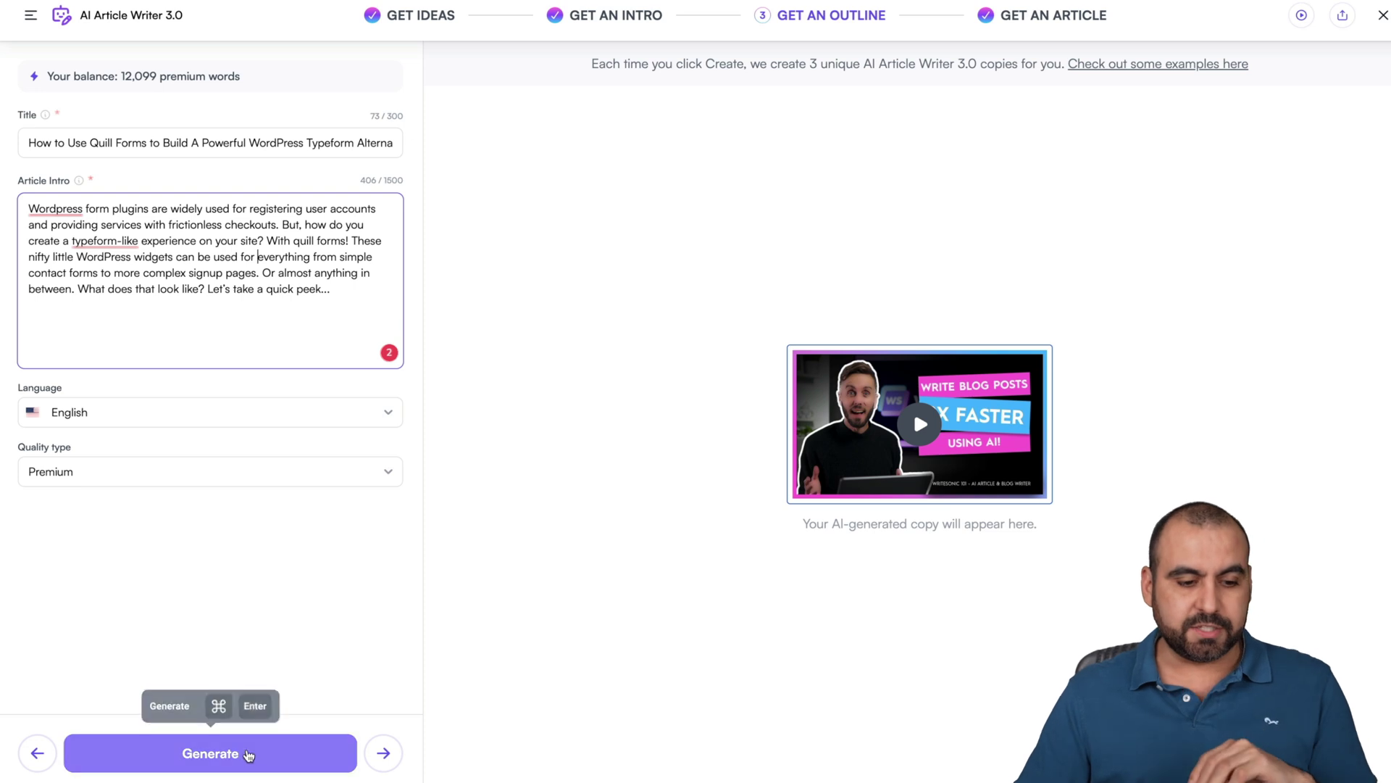
pyautogui.click(248, 755)
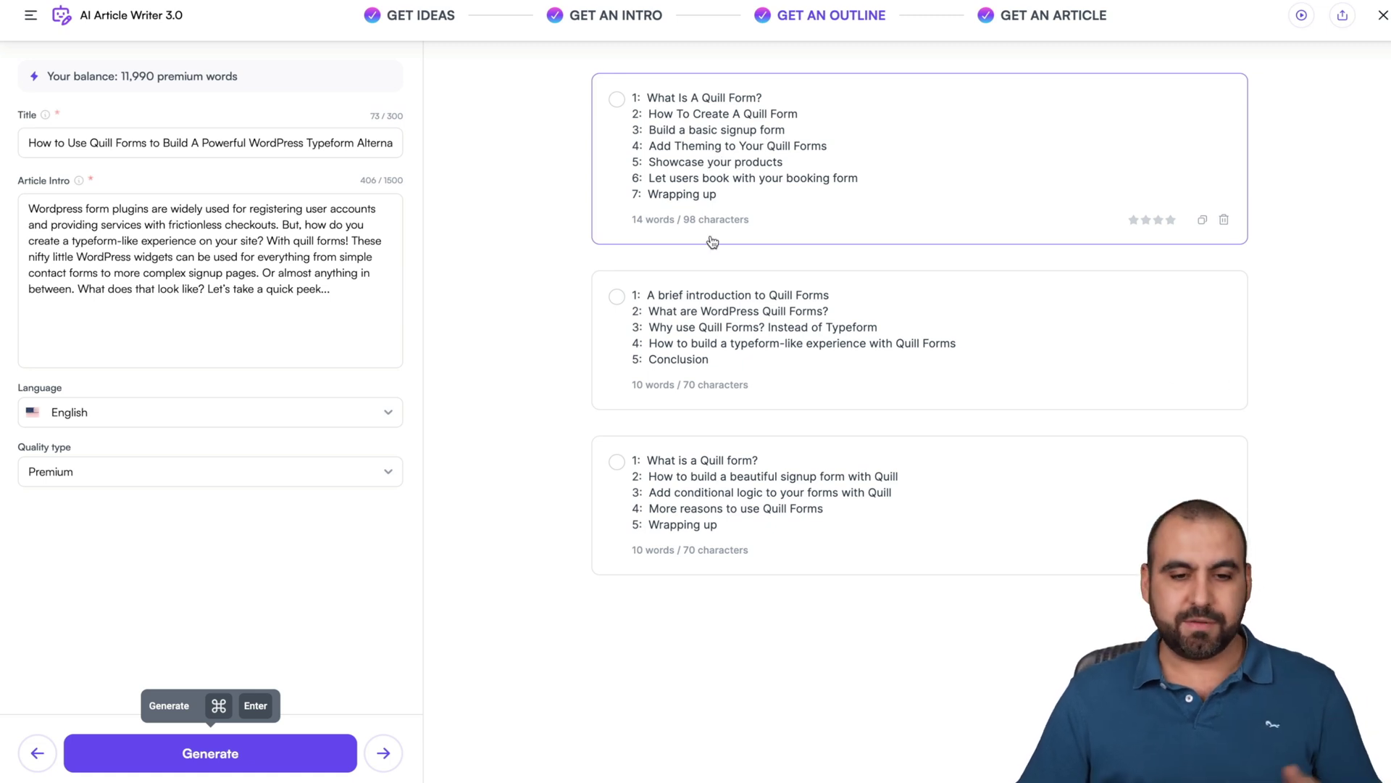
pyautogui.click(698, 320)
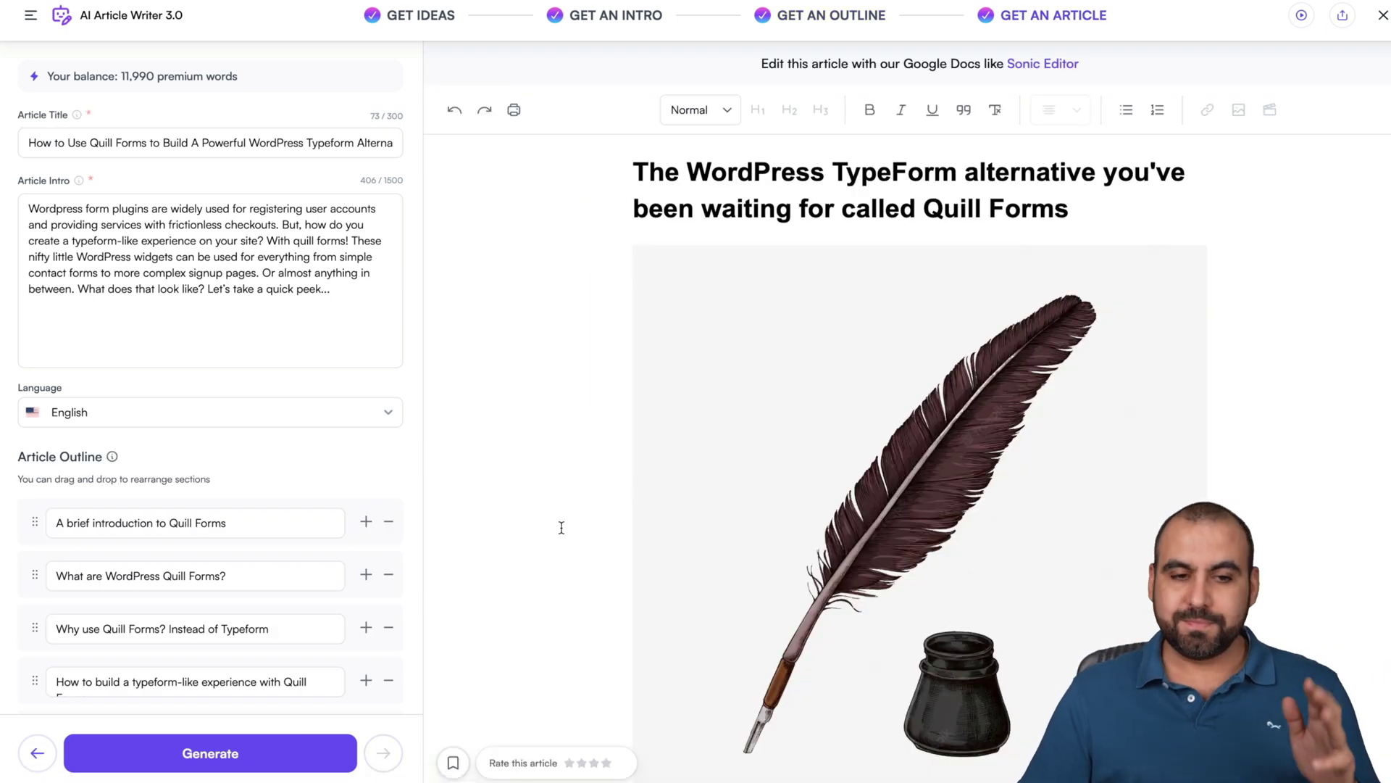
# Edit the 'What are WordPress Quill Forms?' outline section and regenerate the article.
pyautogui.scroll(-1, 551, 527)
pyautogui.scroll(-2, 268, 530)
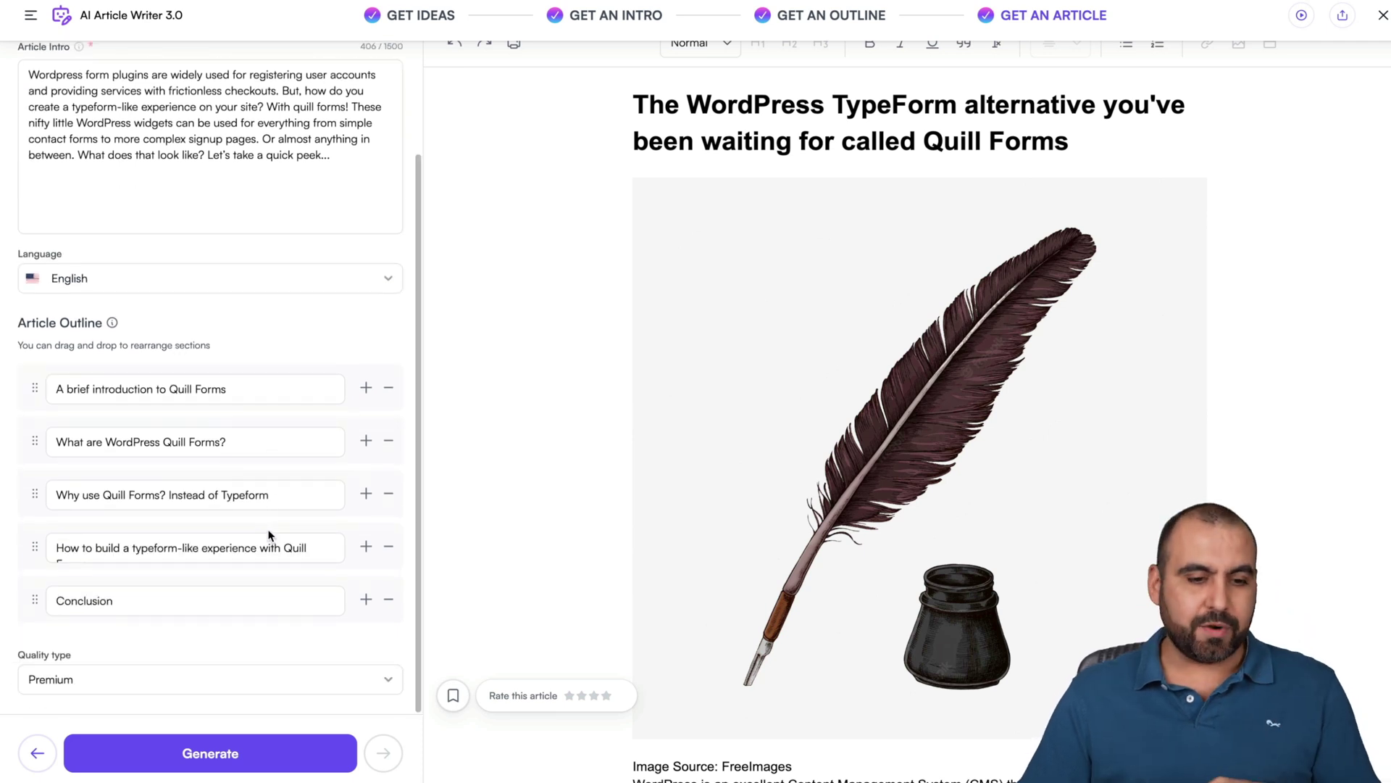
pyautogui.scroll(-5, 678, 547)
pyautogui.scroll(-2, 677, 548)
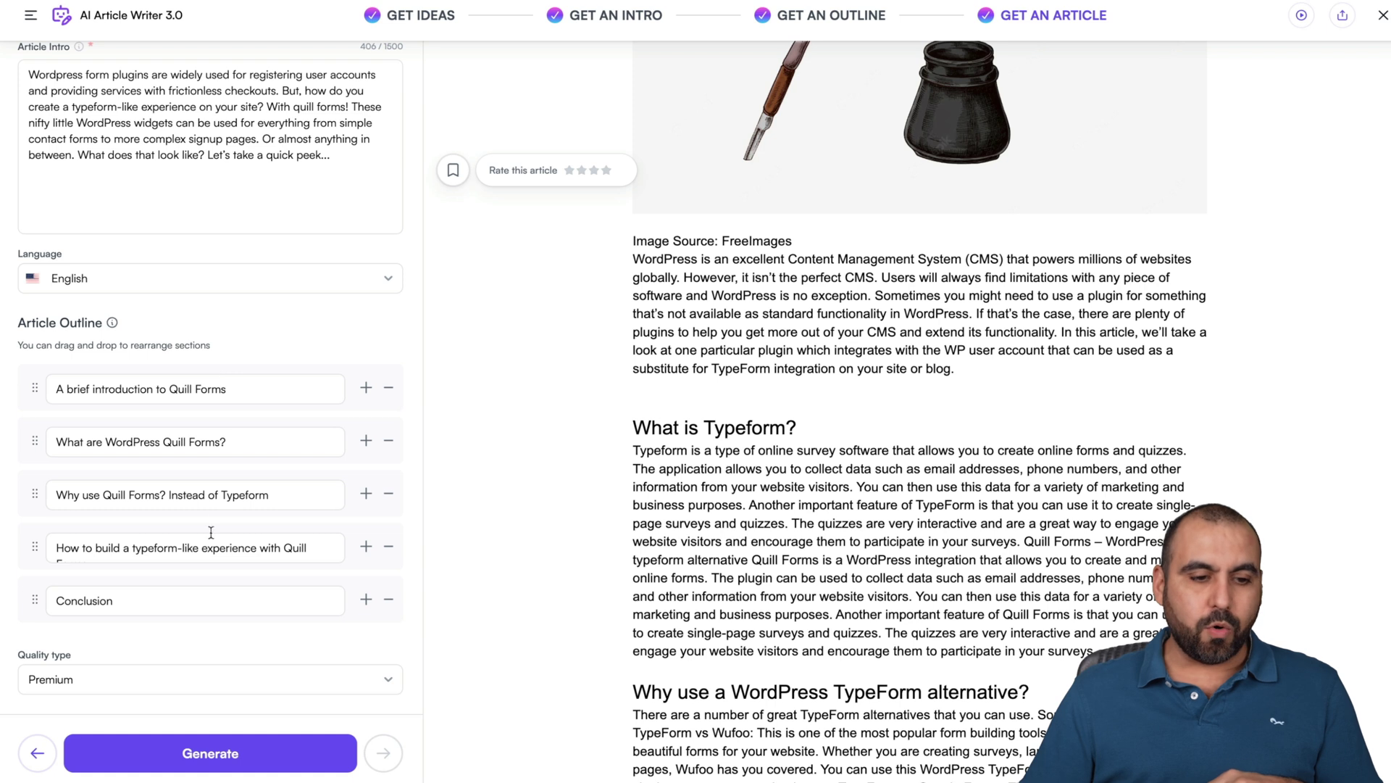
pyautogui.click(261, 443)
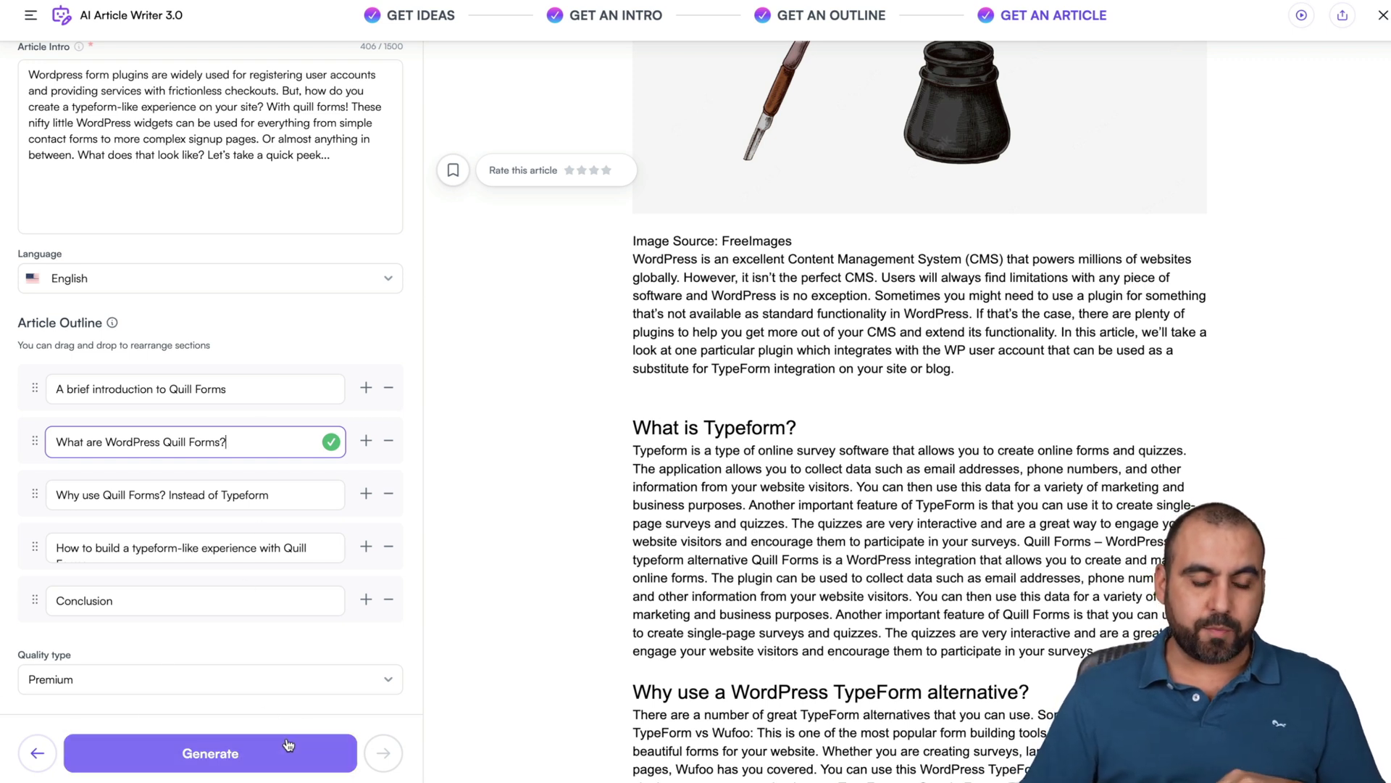
pyautogui.scroll(2, 217, 435)
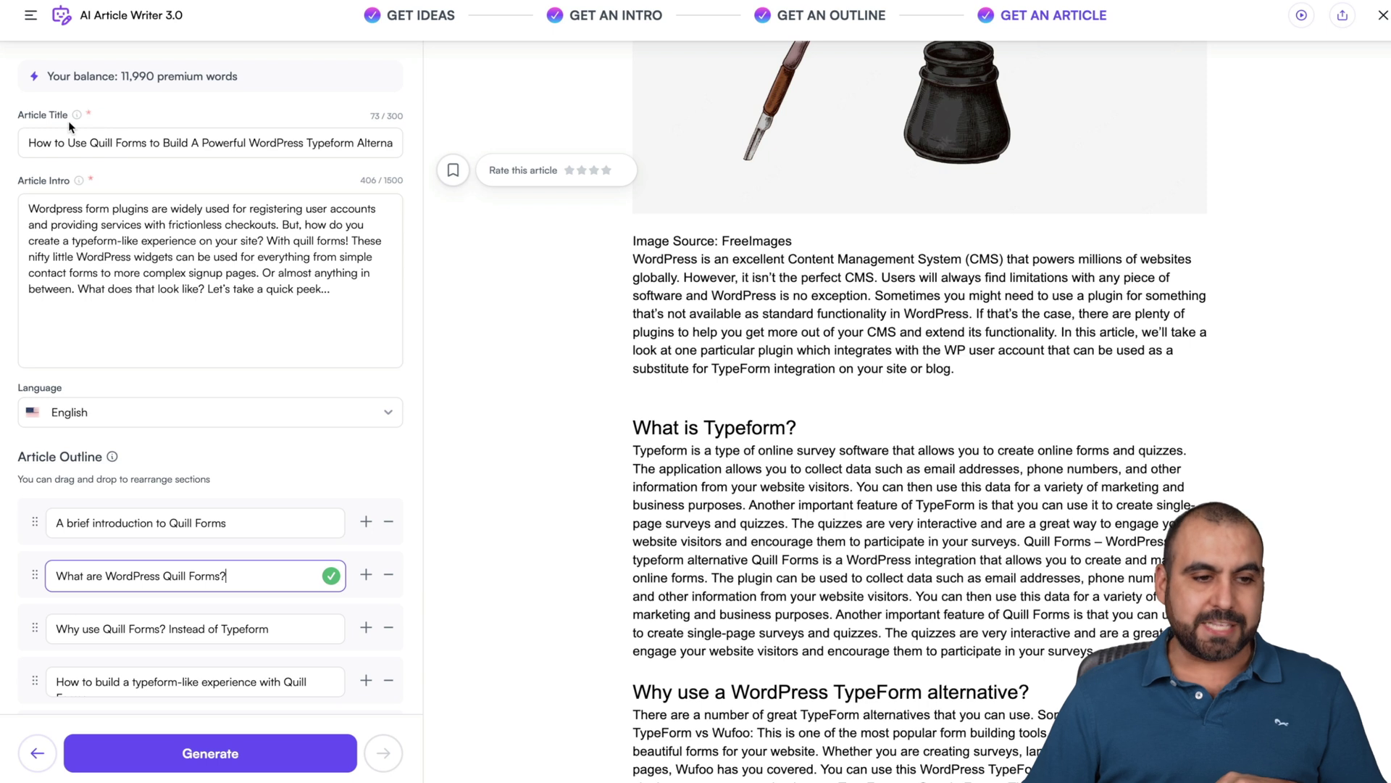
pyautogui.scroll(-1, 160, 217)
pyautogui.scroll(-1, 161, 217)
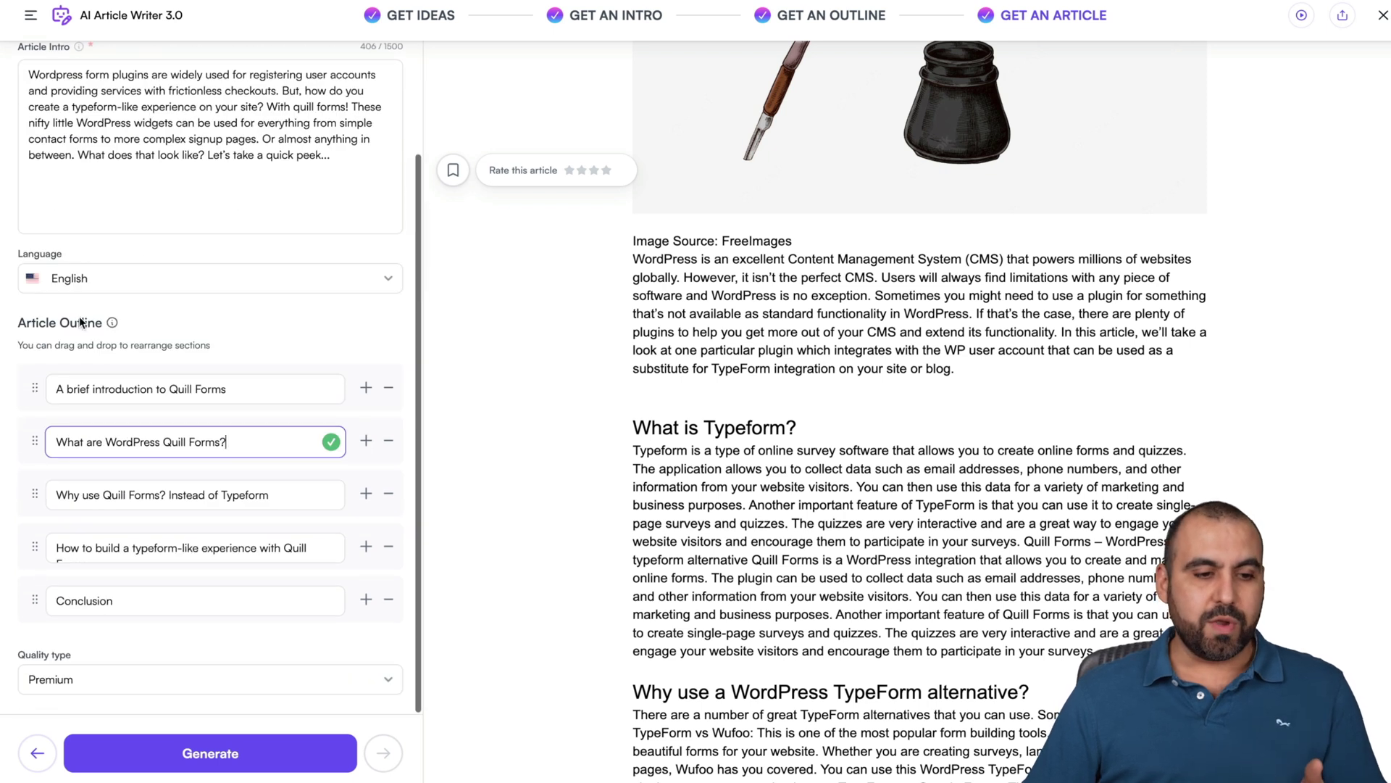
pyautogui.click(236, 754)
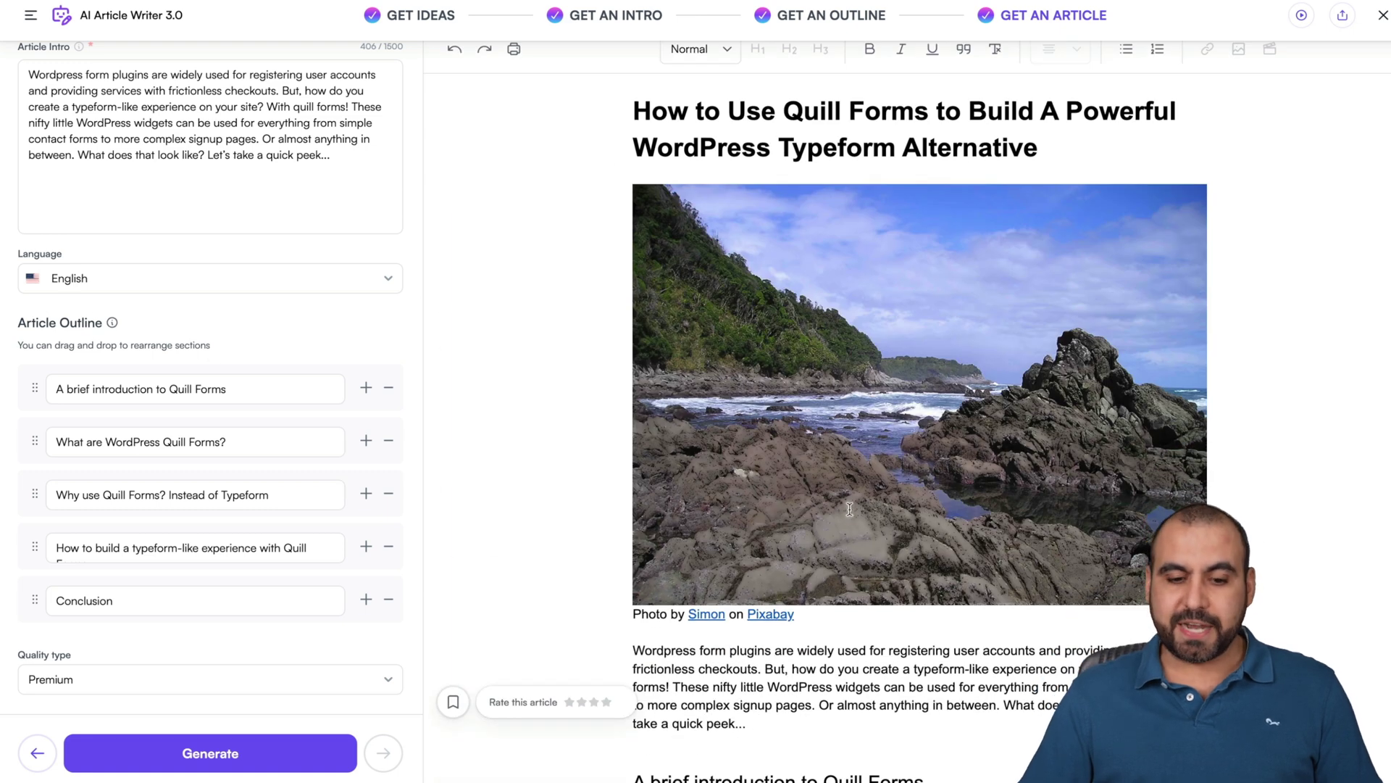
# Review the regenerated Quill Forms article, comparing outline sections like 'What are WordPress Quill Forms?' with their headings.
pyautogui.scroll(-7, 853, 351)
pyautogui.scroll(-3, 841, 350)
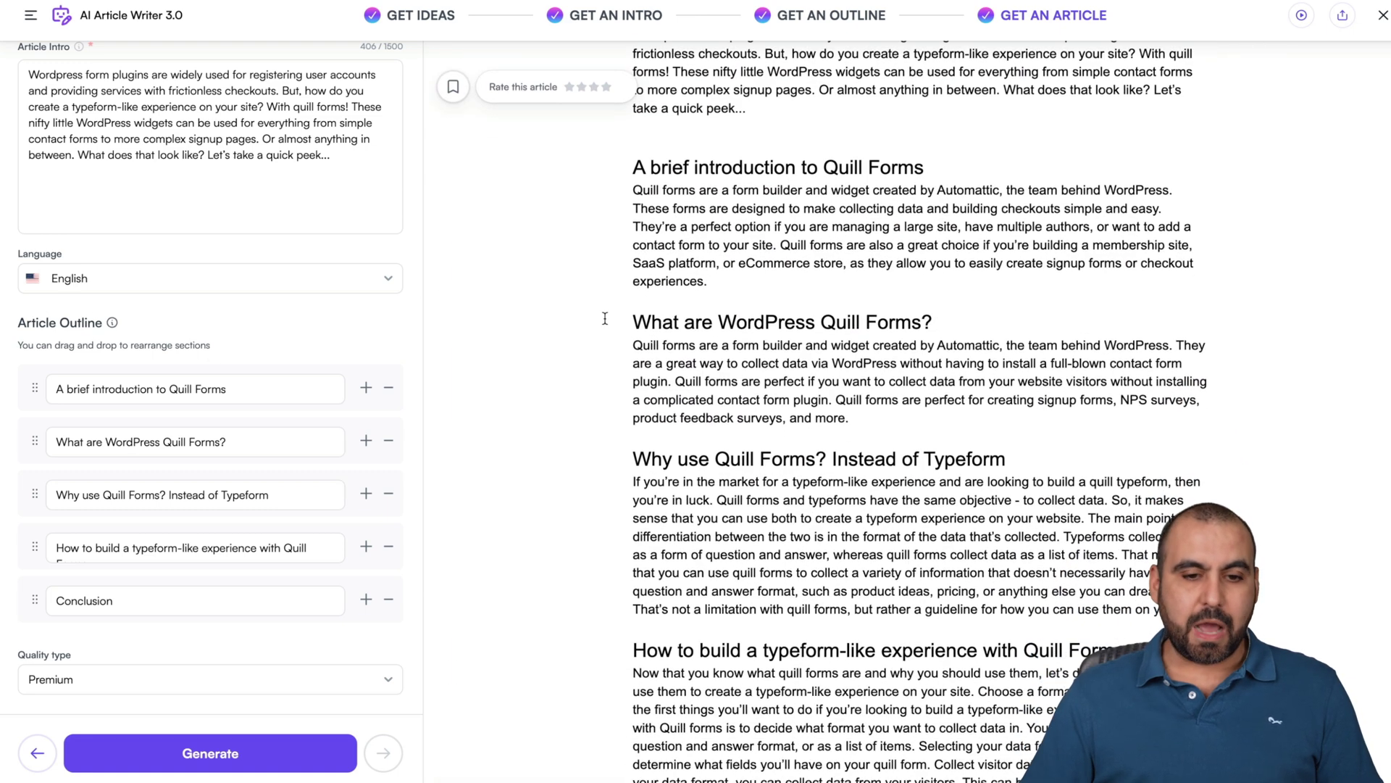
pyautogui.moveTo(626, 164); pyautogui.dragTo(943, 163)
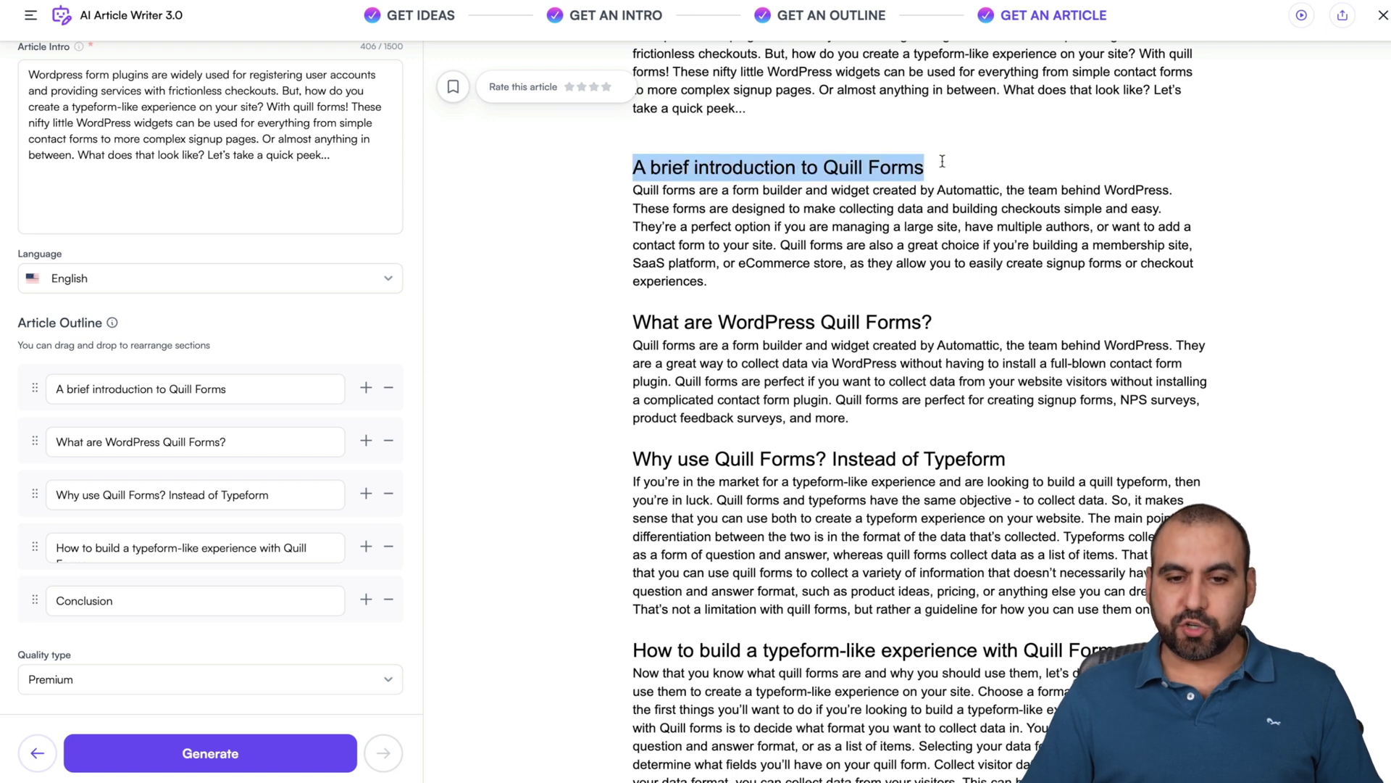
pyautogui.tripleClick(118, 391)
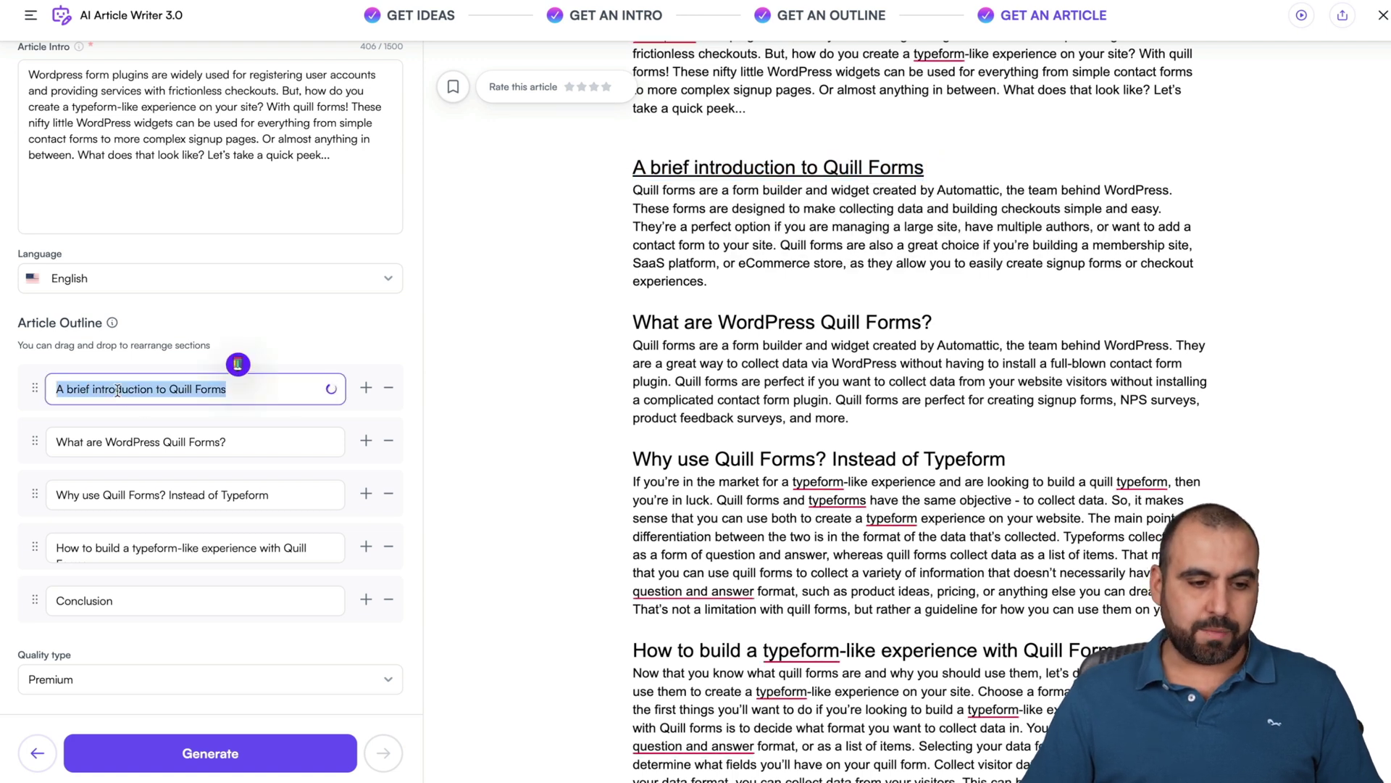
pyautogui.click(186, 441)
pyautogui.tripleClick(186, 441)
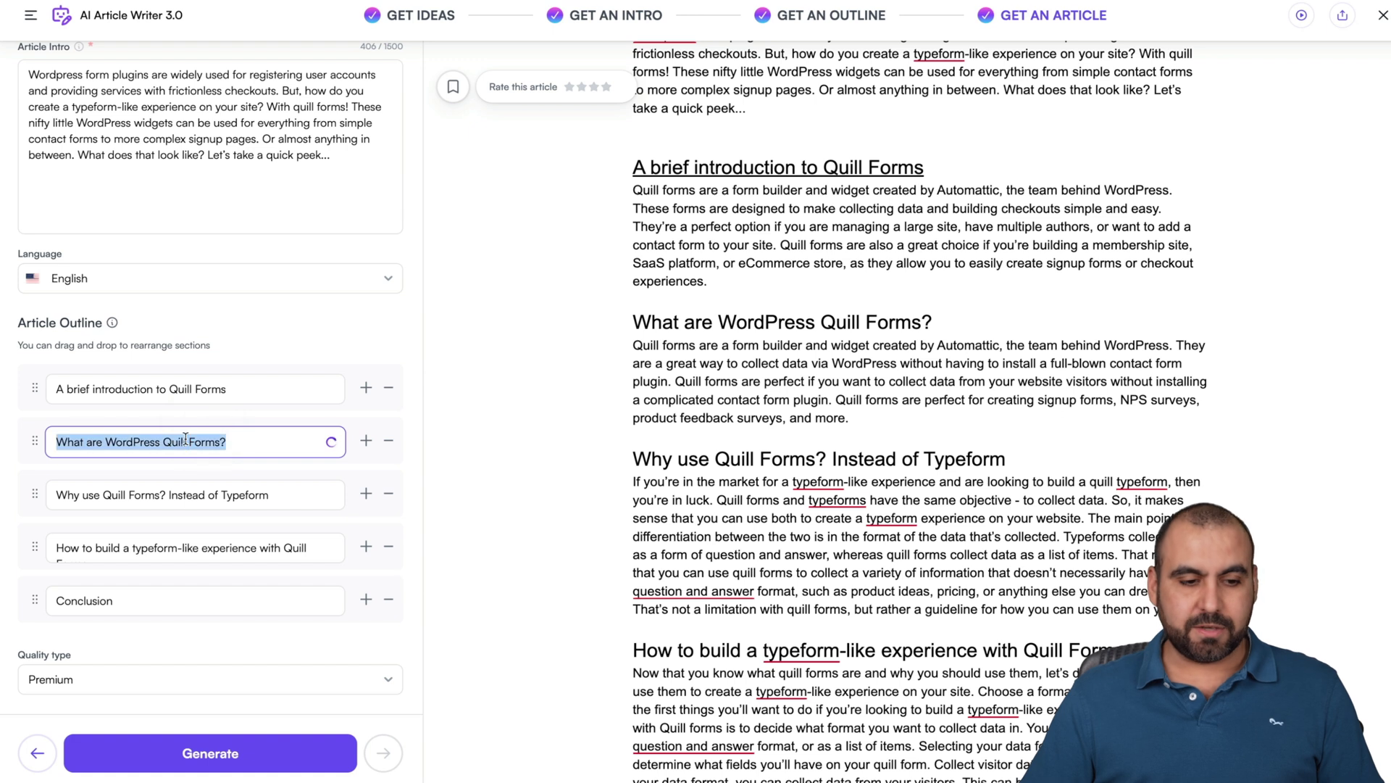
pyautogui.tripleClick(861, 323)
pyautogui.click(845, 364)
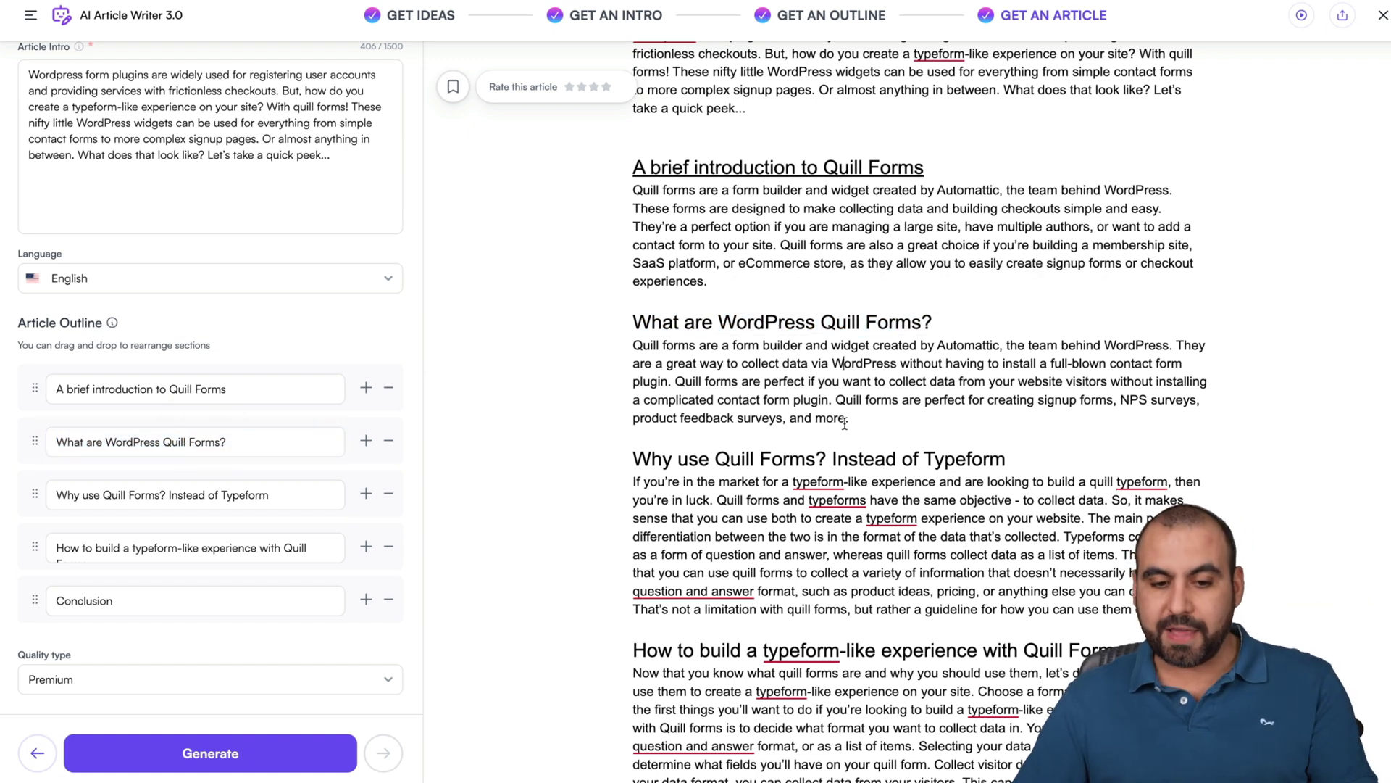
pyautogui.scroll(-4, 845, 395)
pyautogui.scroll(12, 845, 434)
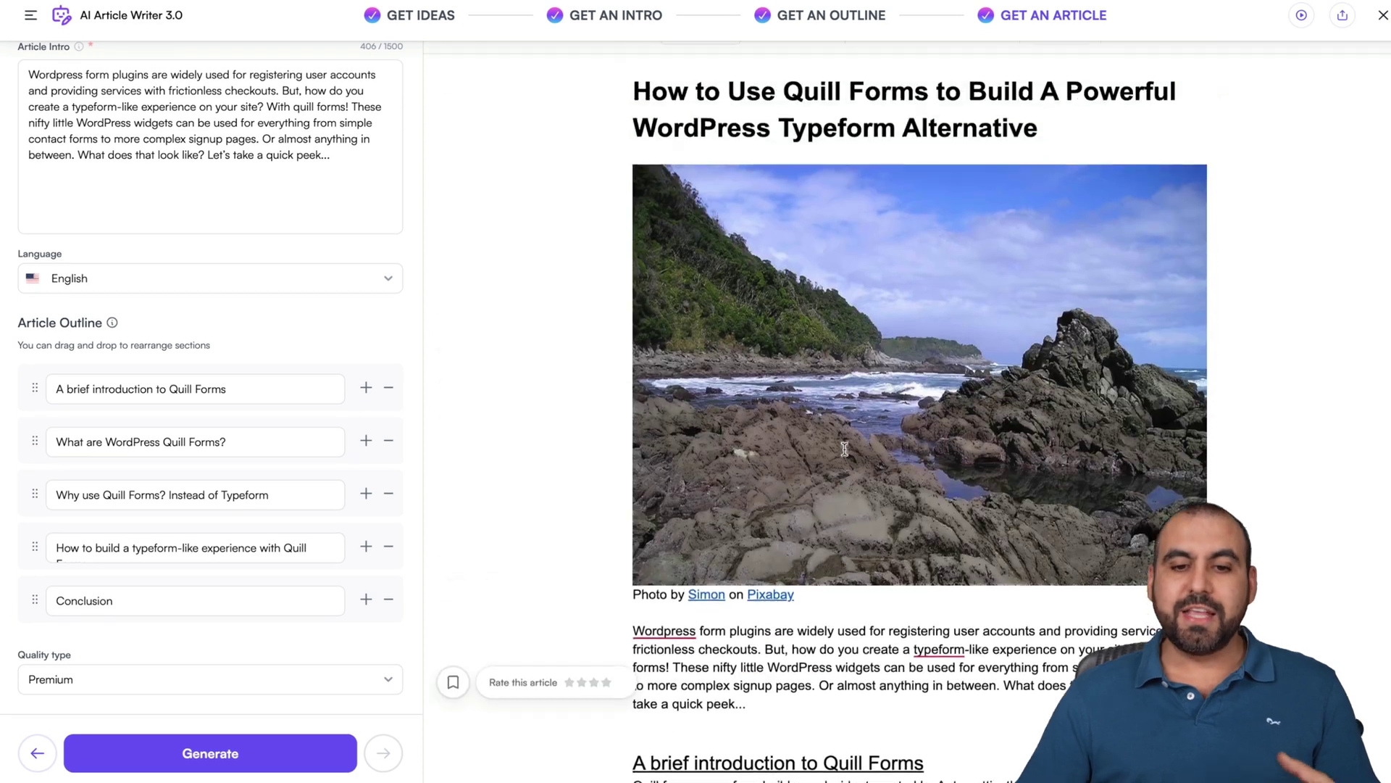
pyautogui.scroll(2, 845, 448)
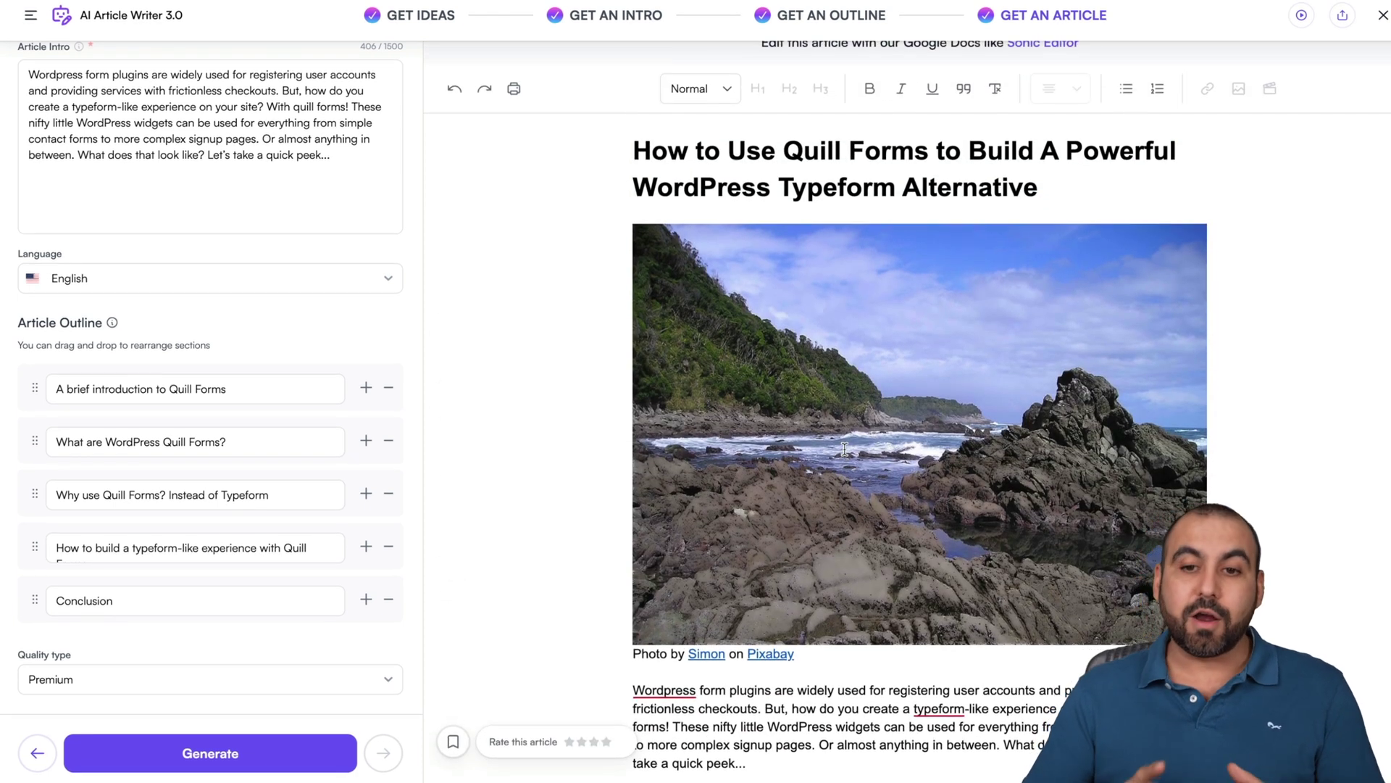
pyautogui.scroll(1, 845, 448)
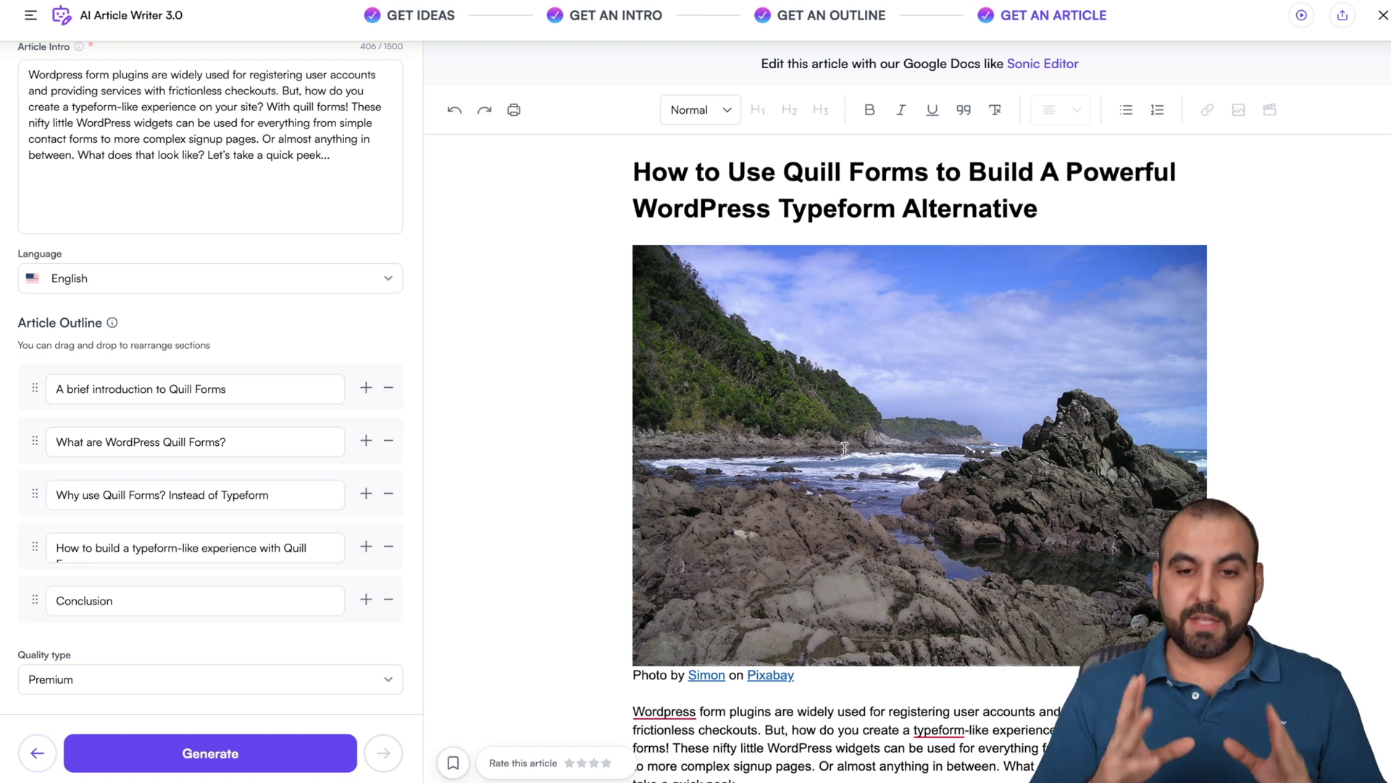
# Open the Quill Forms article in Sonic Editor, look through it, then close it.
pyautogui.click(1057, 65)
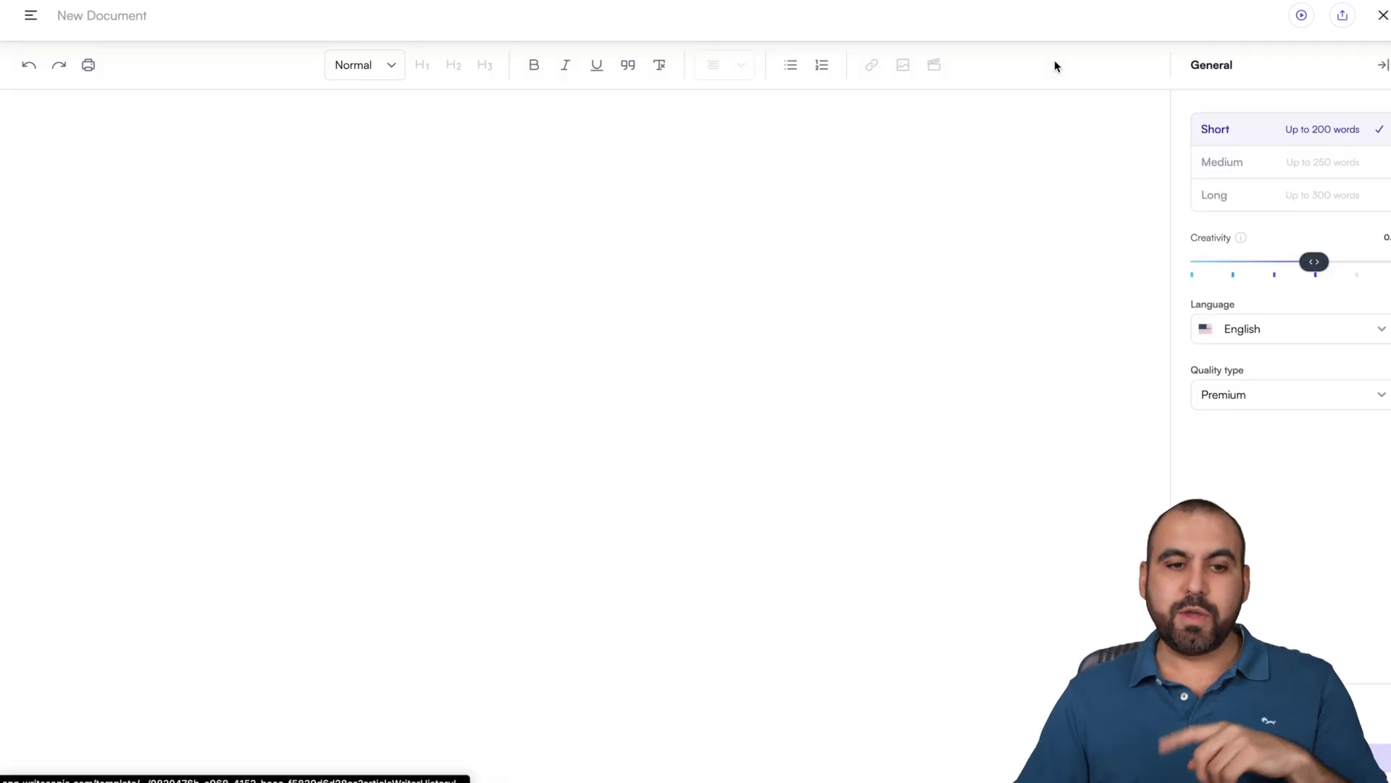
pyautogui.scroll(-15, 822, 593)
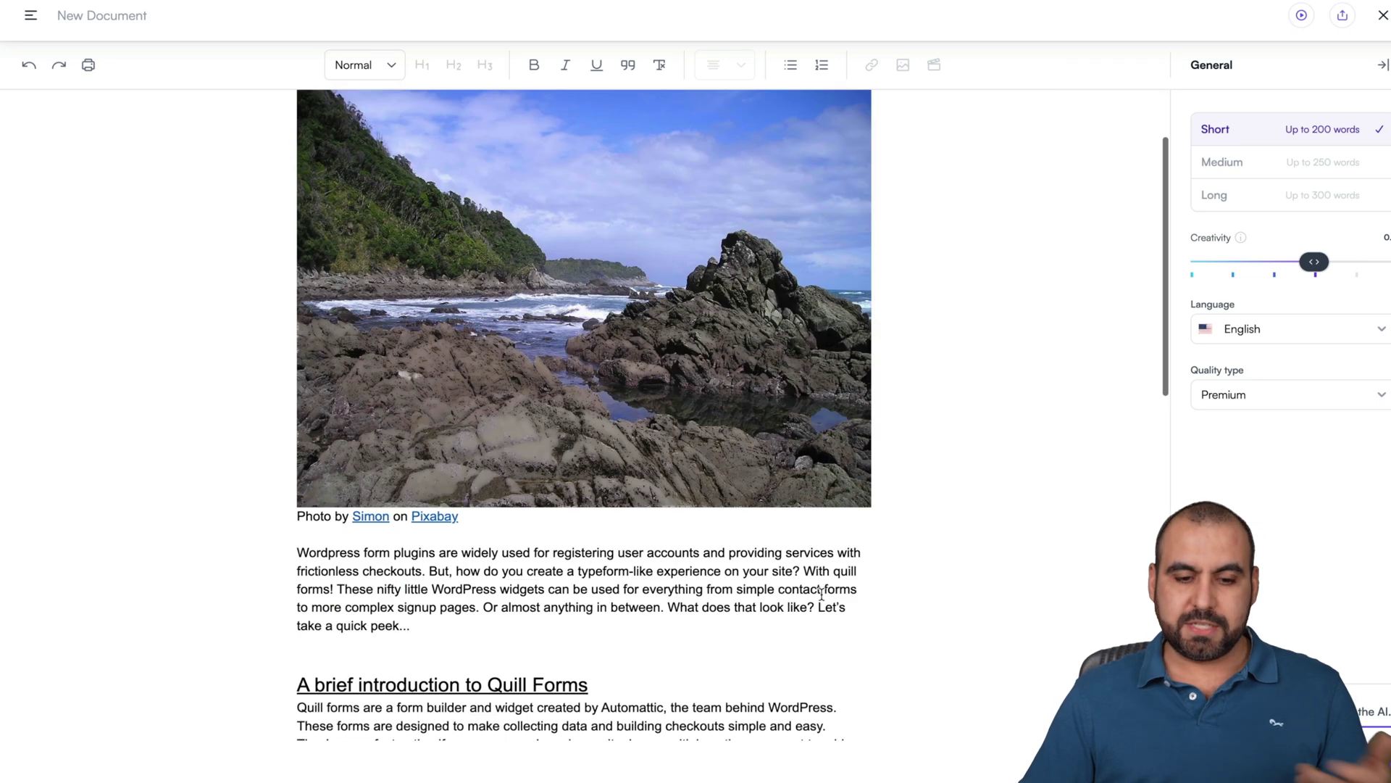
pyautogui.scroll(15, 822, 594)
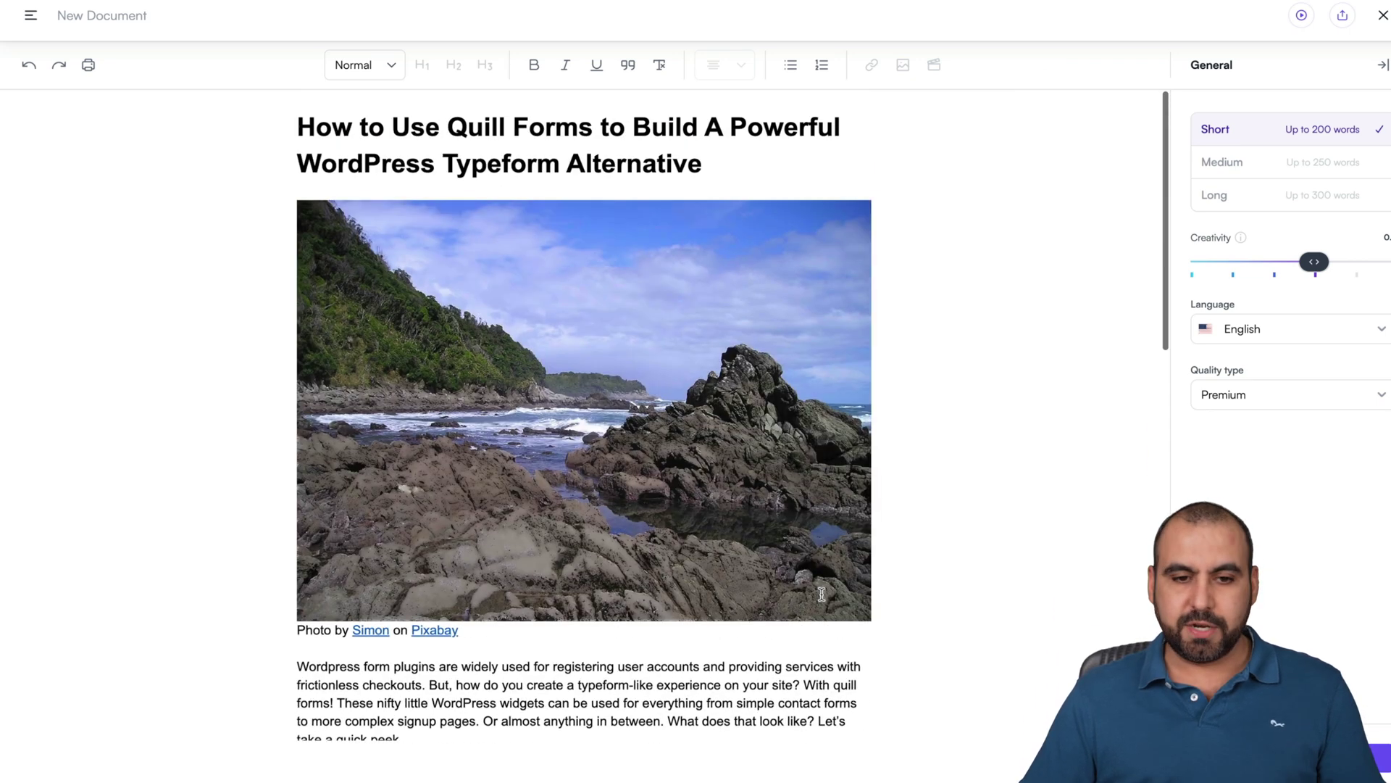
pyautogui.click(1383, 14)
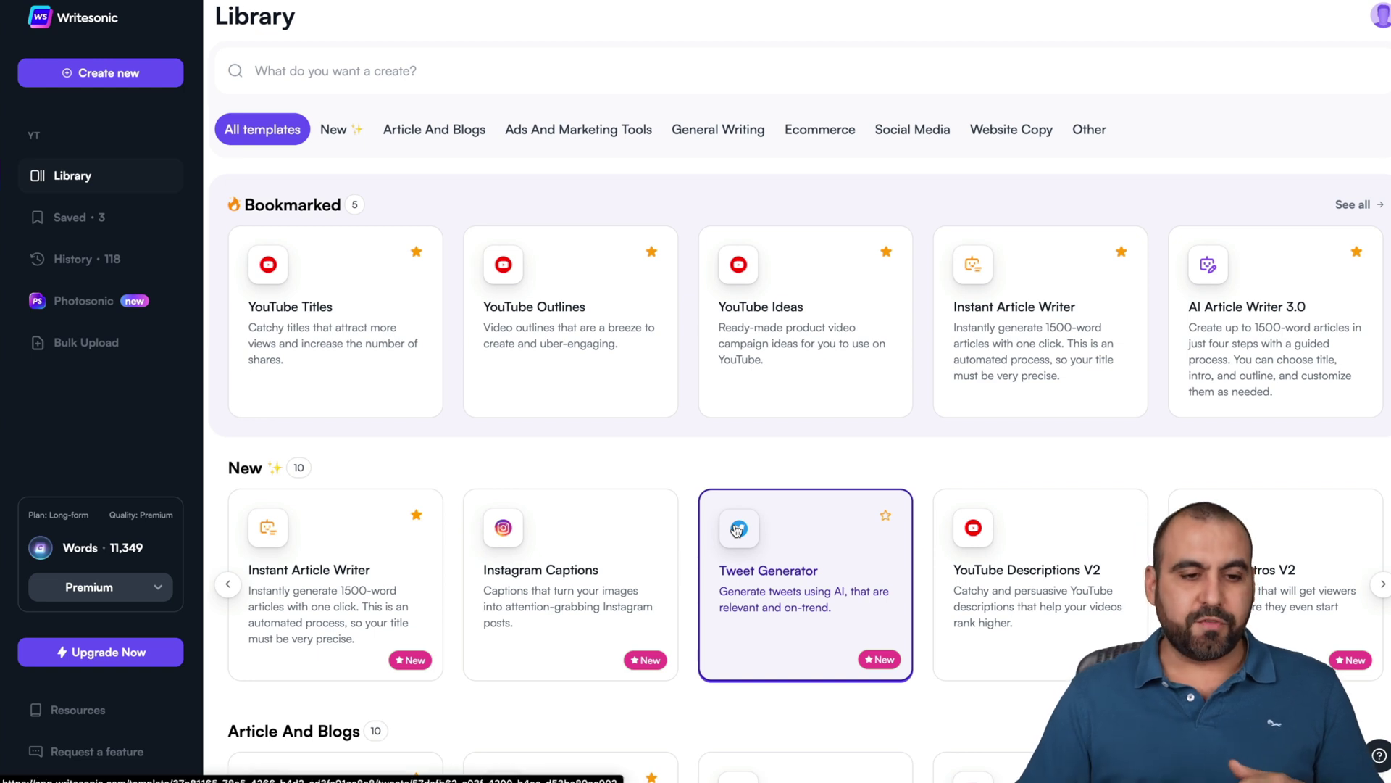
# Open YouTube Titles and paste the Pagescreen product description as the Video Description.
pyautogui.click(414, 375)
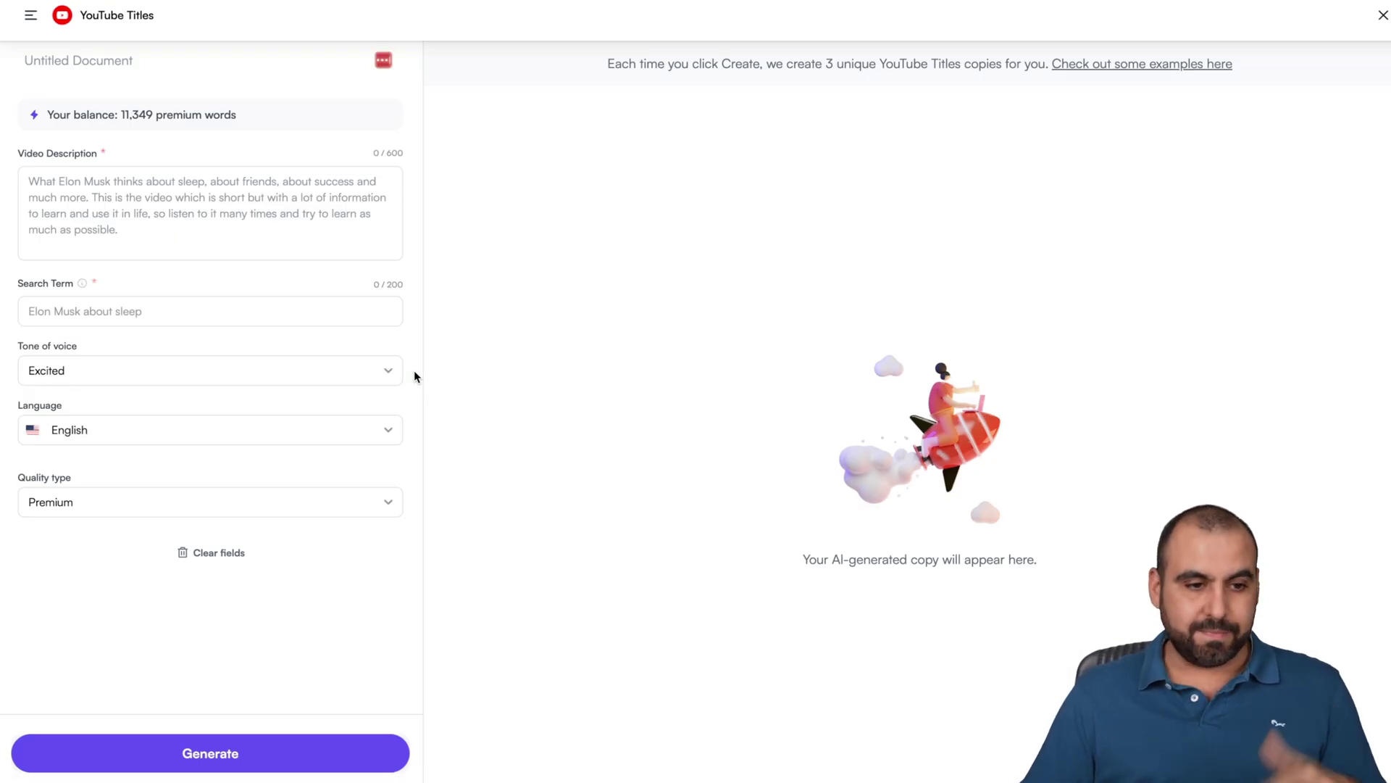
pyautogui.click(167, 217)
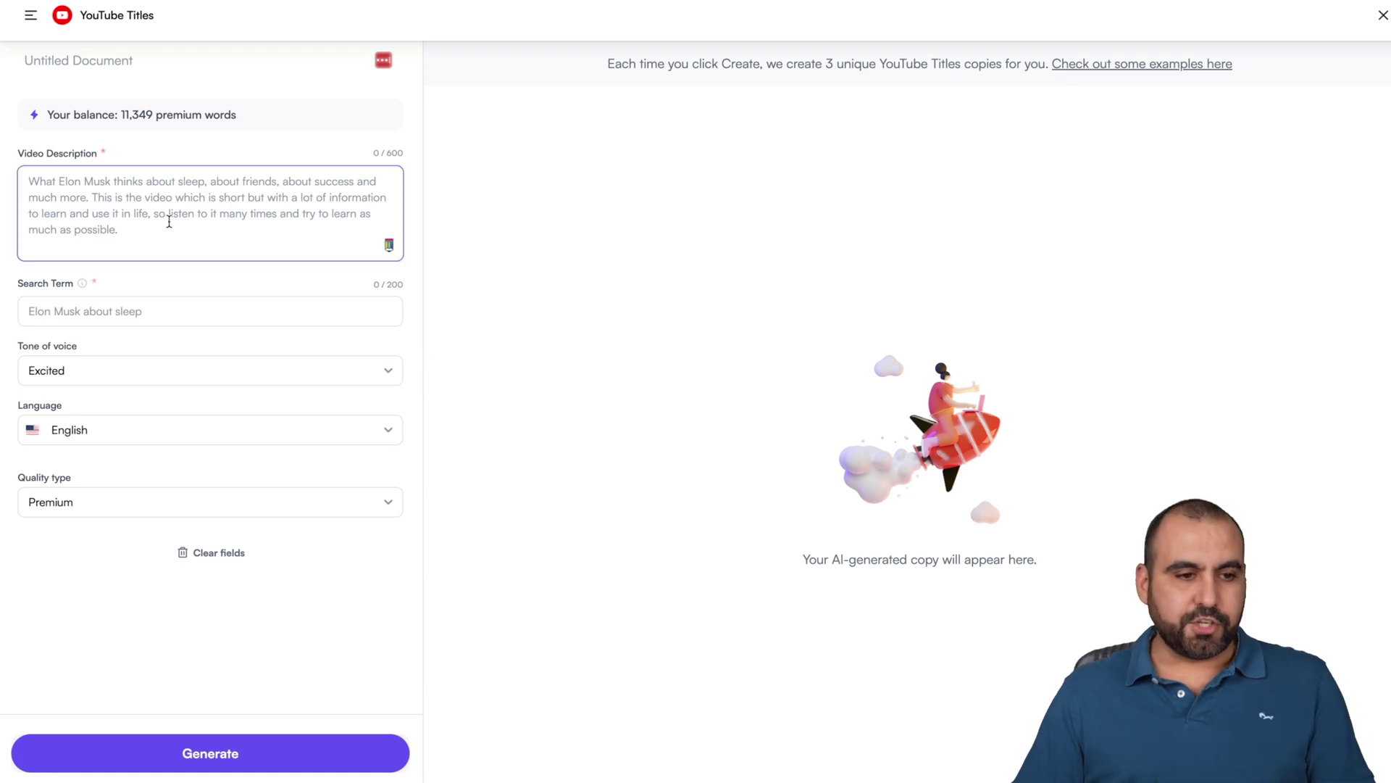
pyautogui.write('Monitor visual changes to any website and archive every screenshot  Monitor websites for changes at scale and keep you updated. Keep tabs on your industry, grow your business intelligence effortlessly. Pagescreen is an automatic site monitor that lets you capture, compare, and archive visual changes to any website over time.')
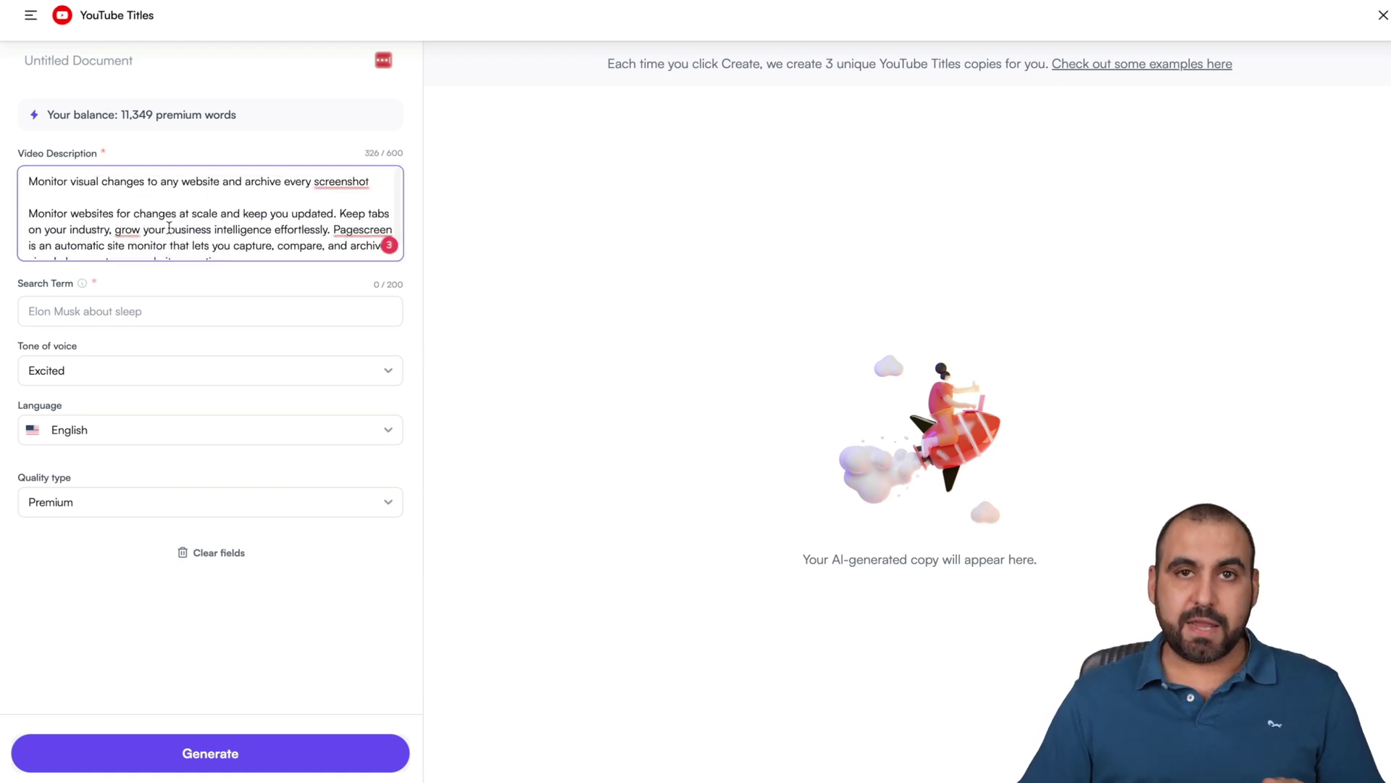
pyautogui.scroll(-1, 169, 227)
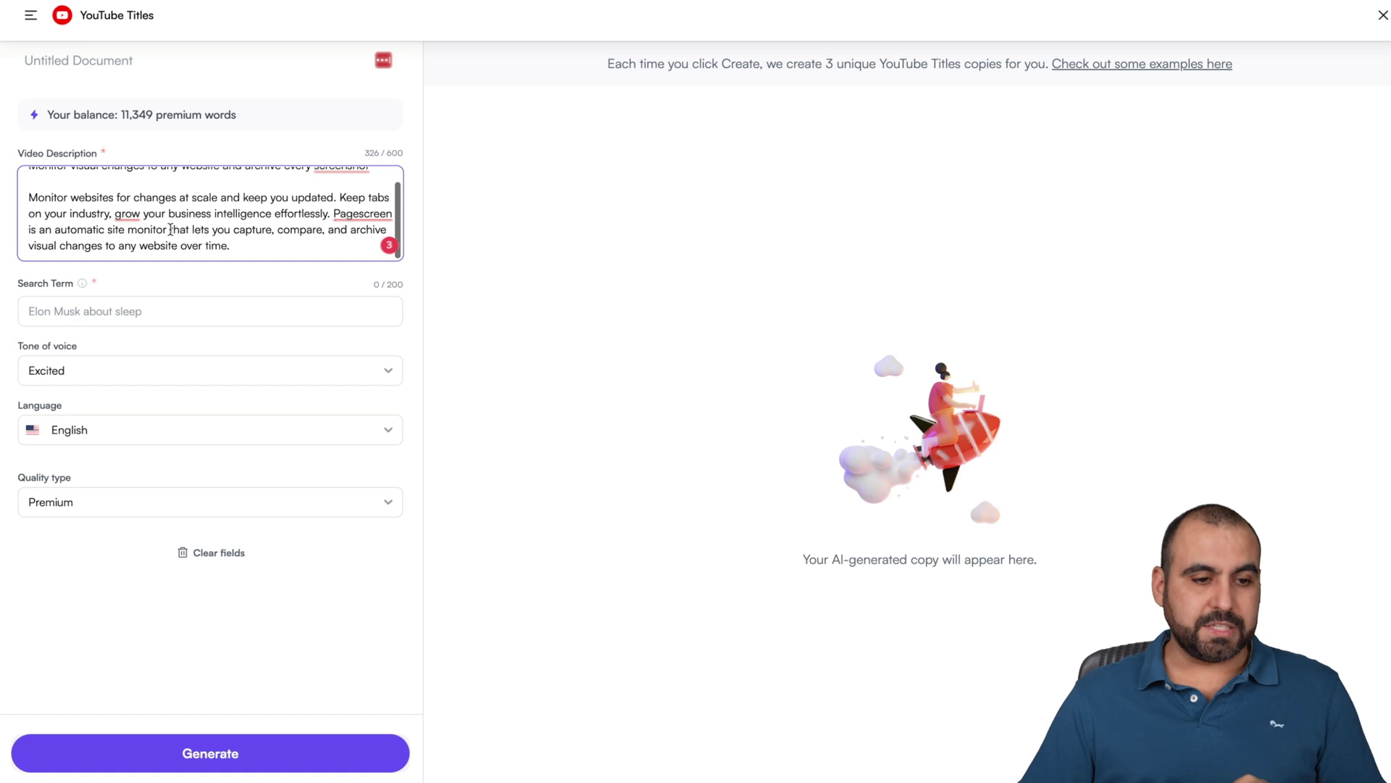
# Copy 'Monitor visual changes' from the description into the Search Term field.
pyautogui.click(137, 319)
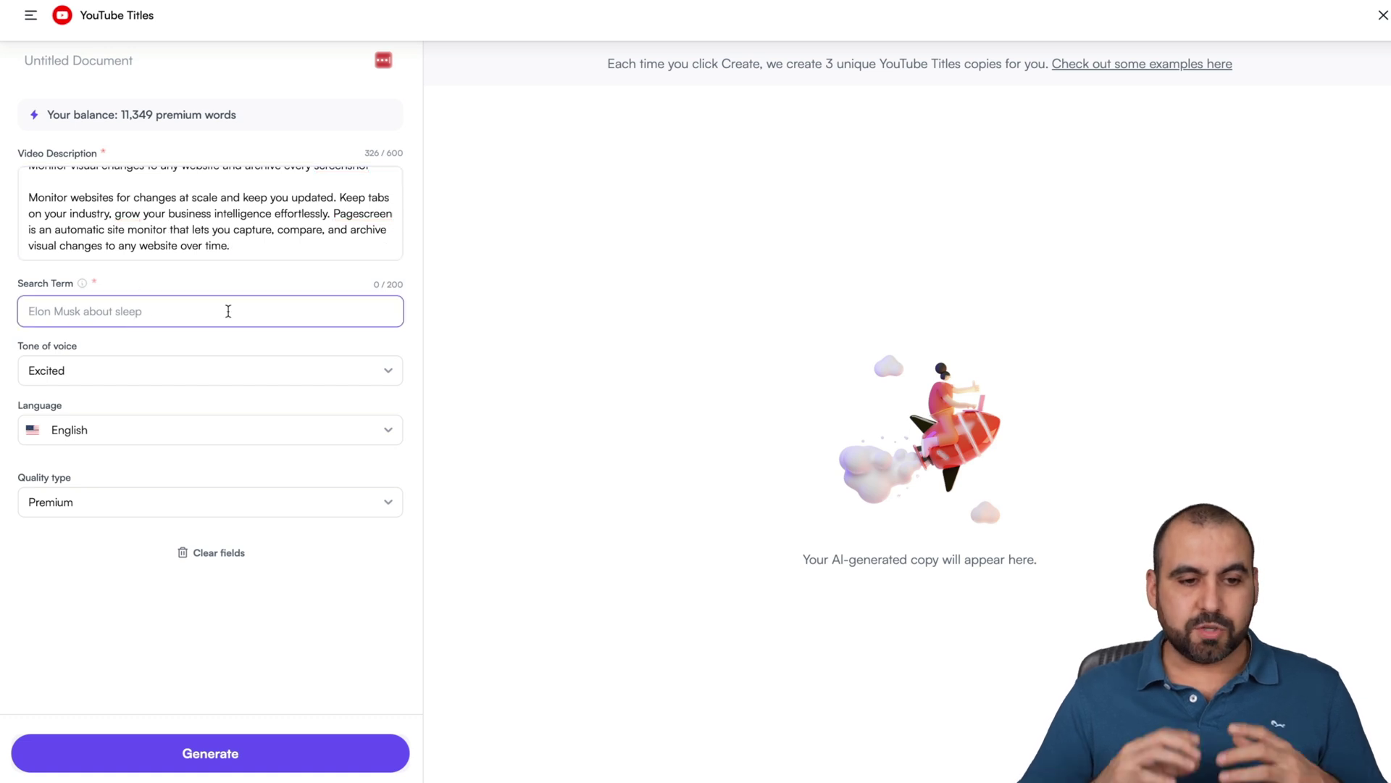
pyautogui.scroll(1, 82, 202)
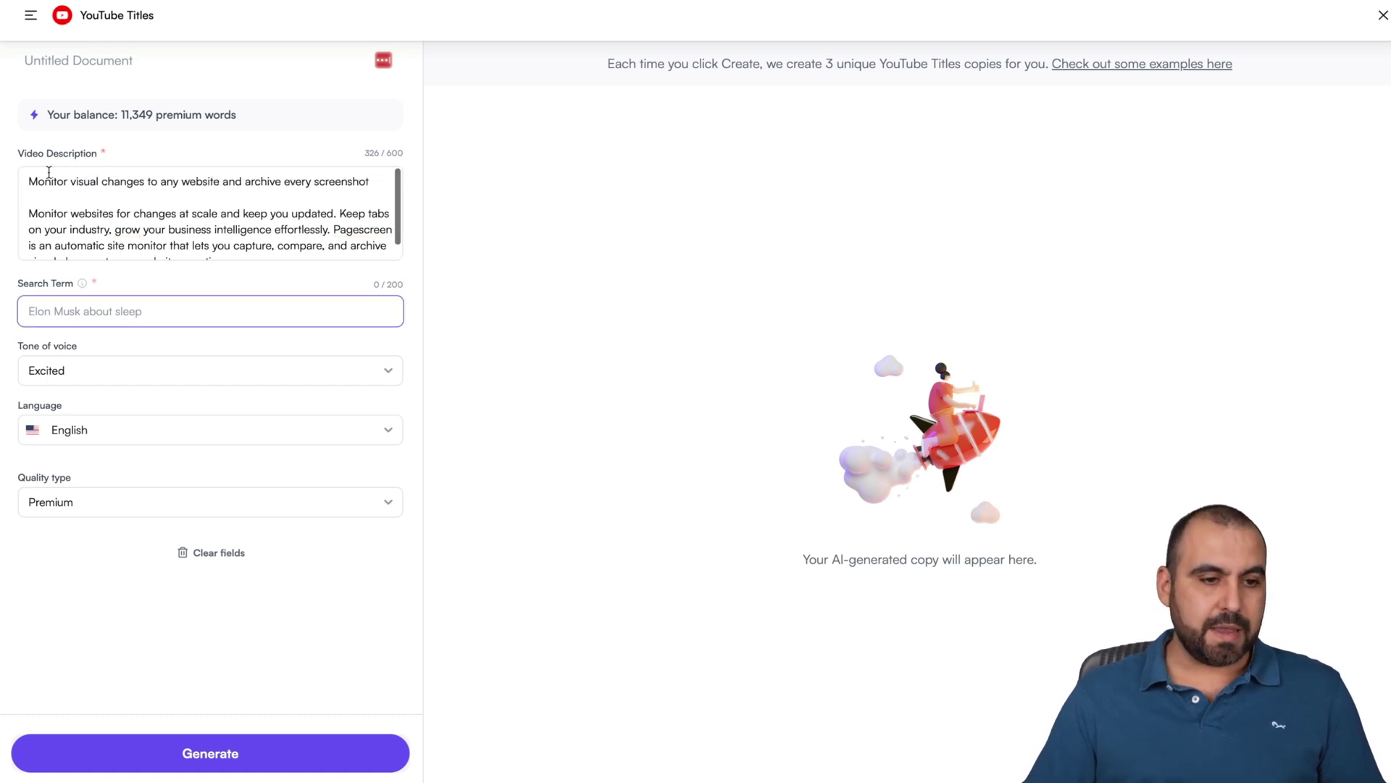
pyautogui.moveTo(31, 180); pyautogui.dragTo(150, 180)
pyautogui.hotkey('ctrl', 'c')
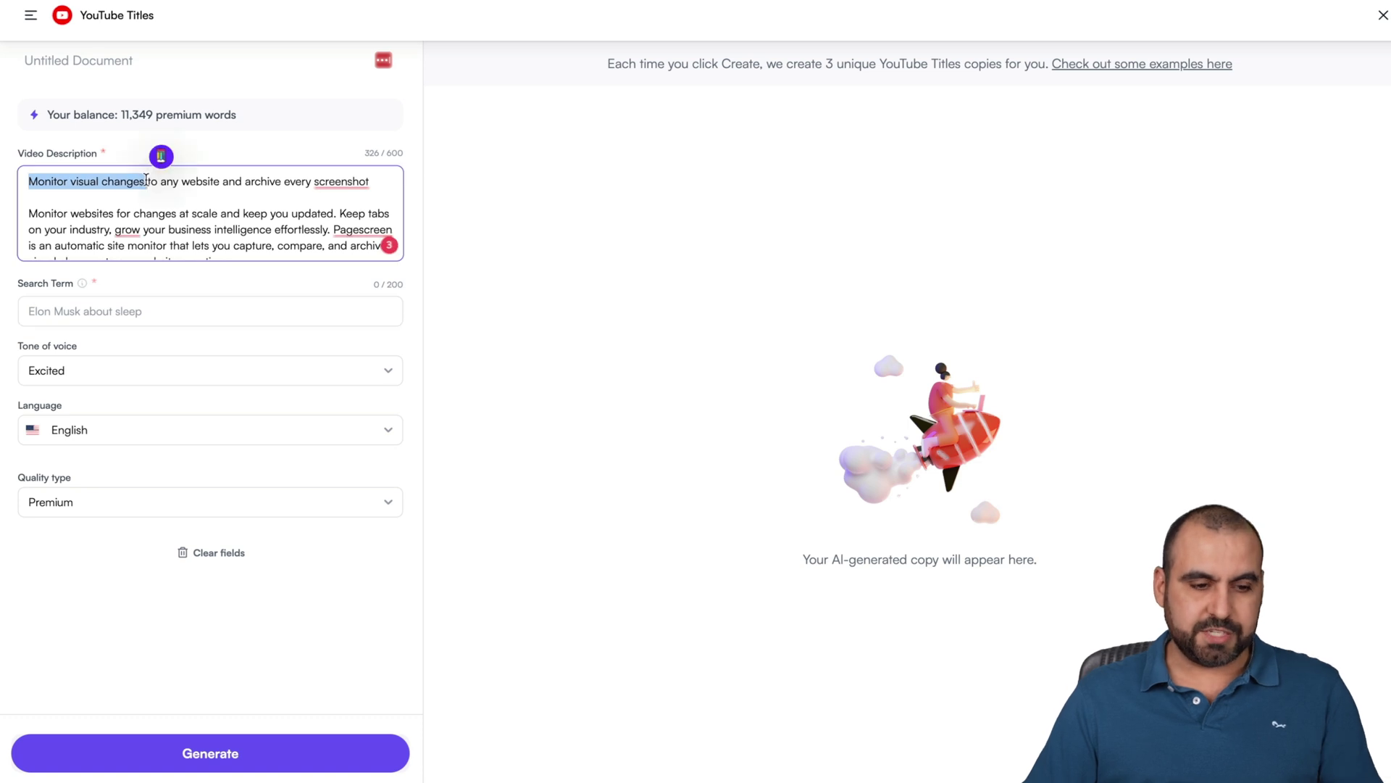
pyautogui.click(131, 311)
pyautogui.hotkey('ctrl', 'v')
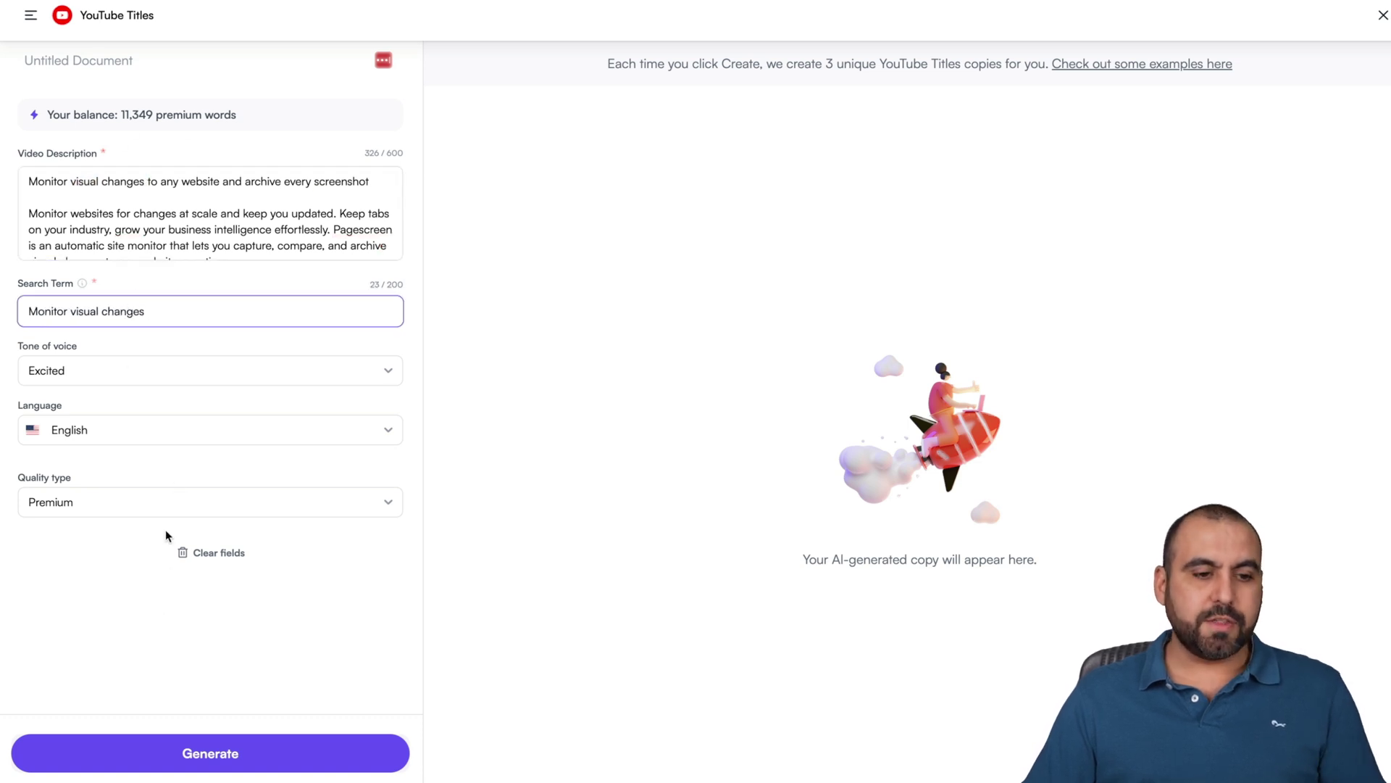
# Keep the Excited tone of voice and generate the YouTube title ideas.
pyautogui.click(392, 374)
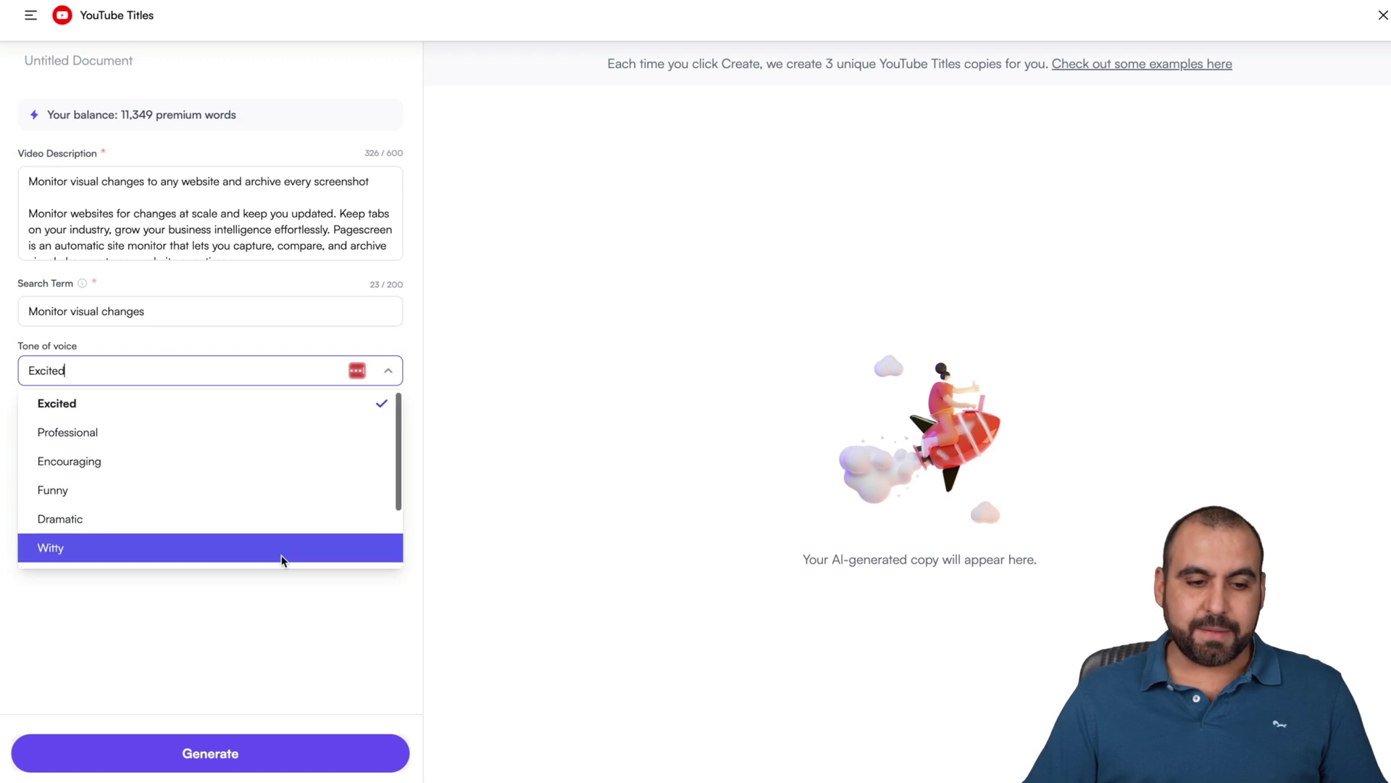
pyautogui.scroll(-2, 281, 561)
pyautogui.scroll(2, 281, 560)
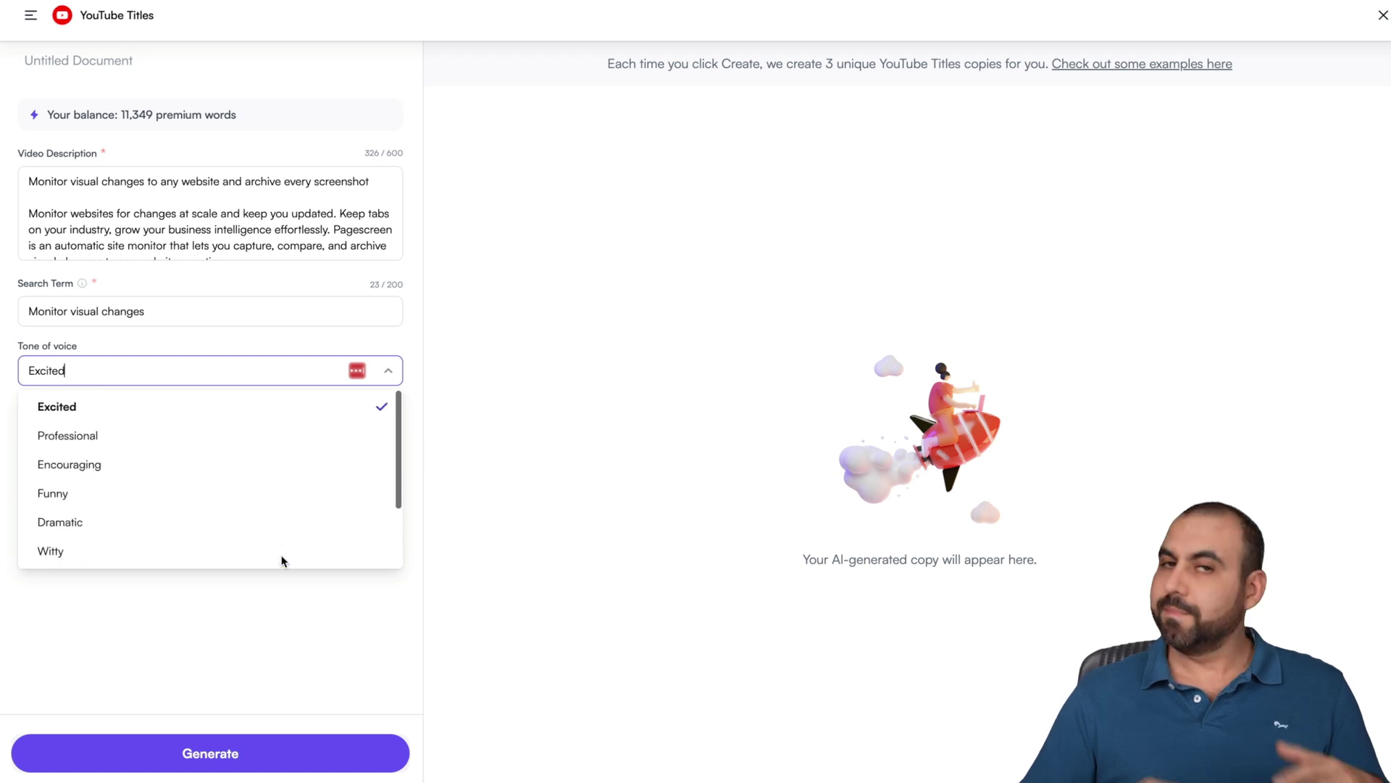
pyautogui.click(293, 645)
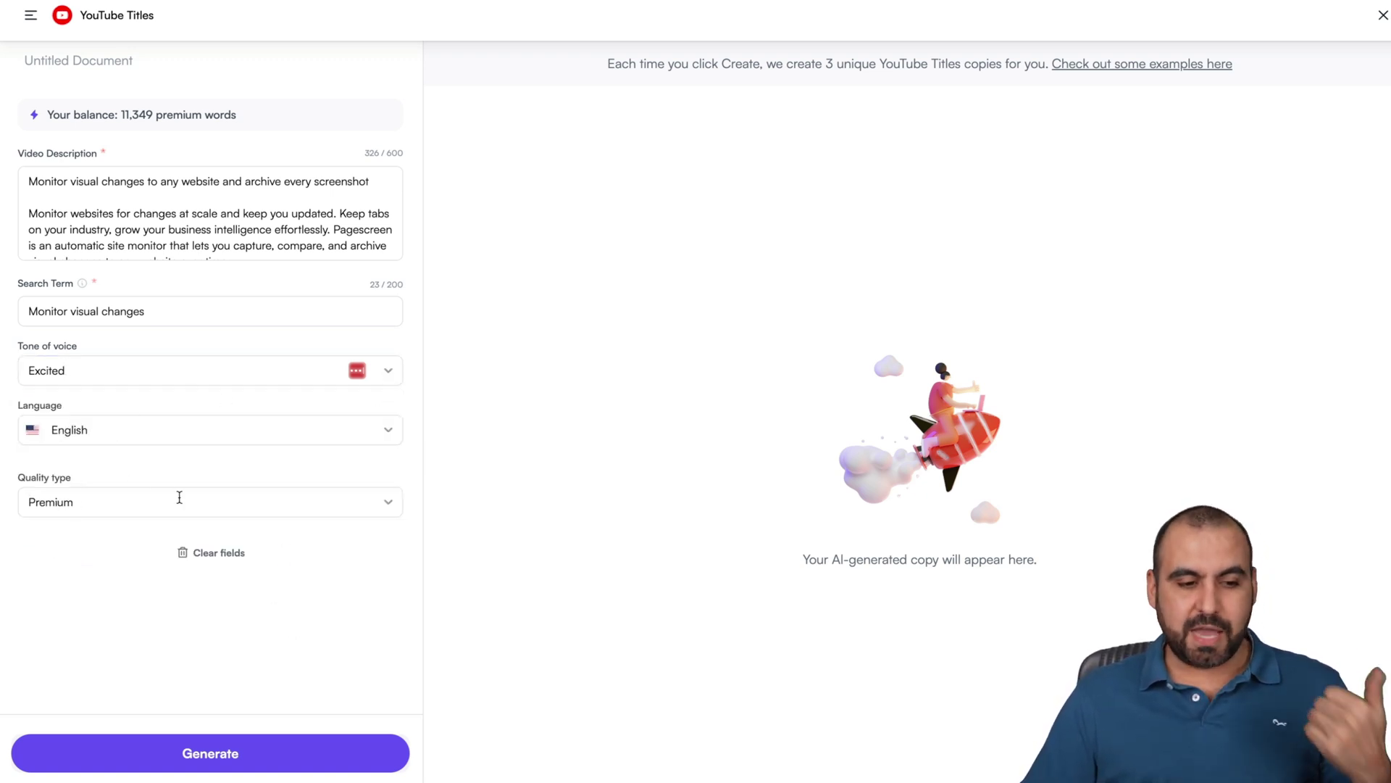
pyautogui.click(234, 753)
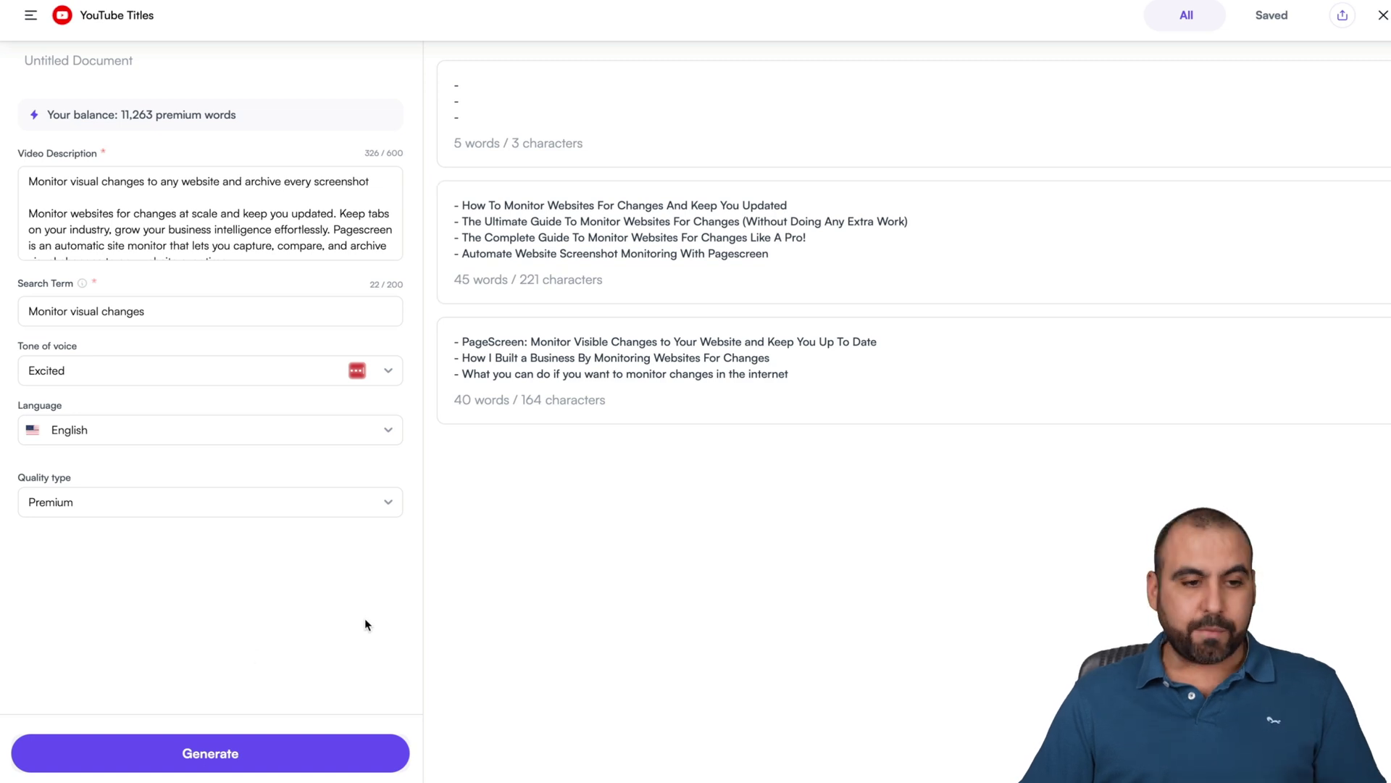
# Generate a new batch of Pagescreen titles in an Encouraging tone, then close YouTube Titles.
pyautogui.click(386, 371)
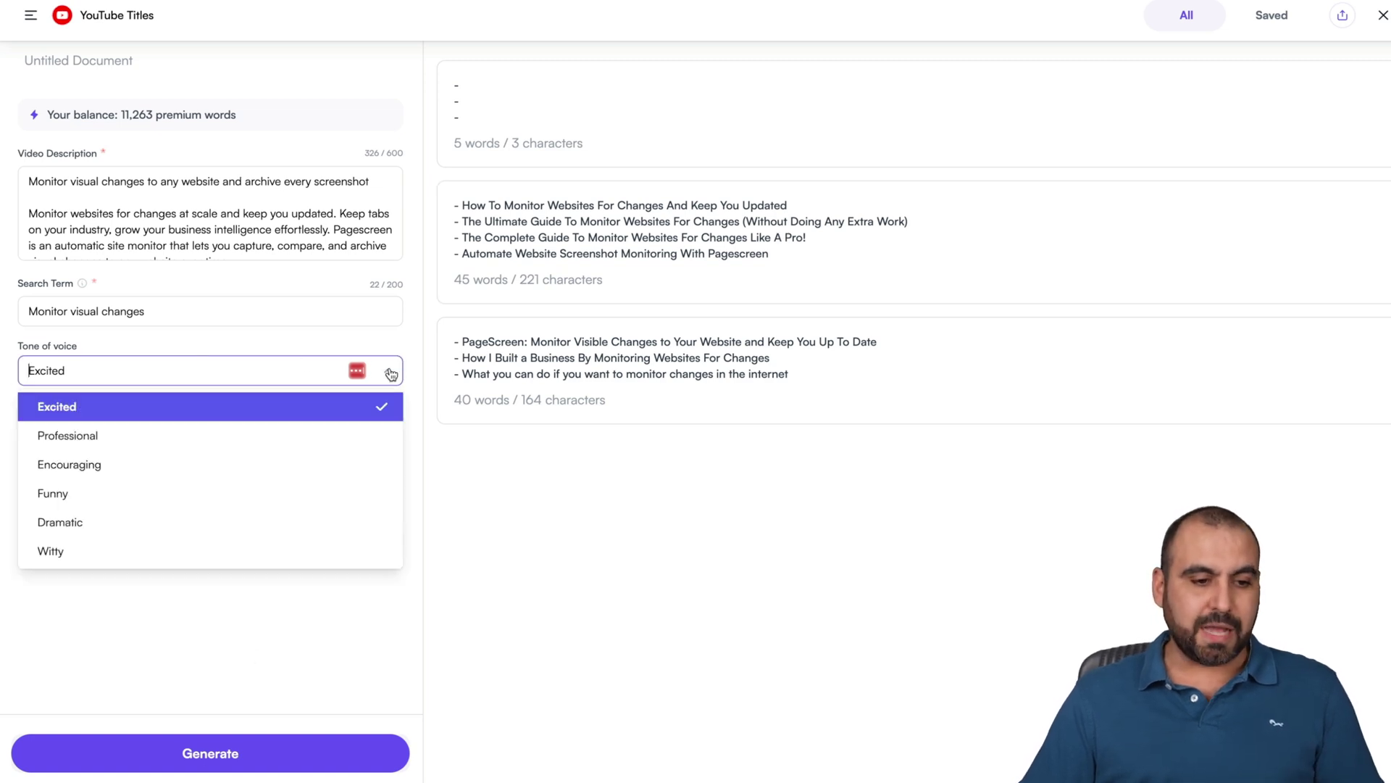
pyautogui.click(186, 464)
pyautogui.click(210, 753)
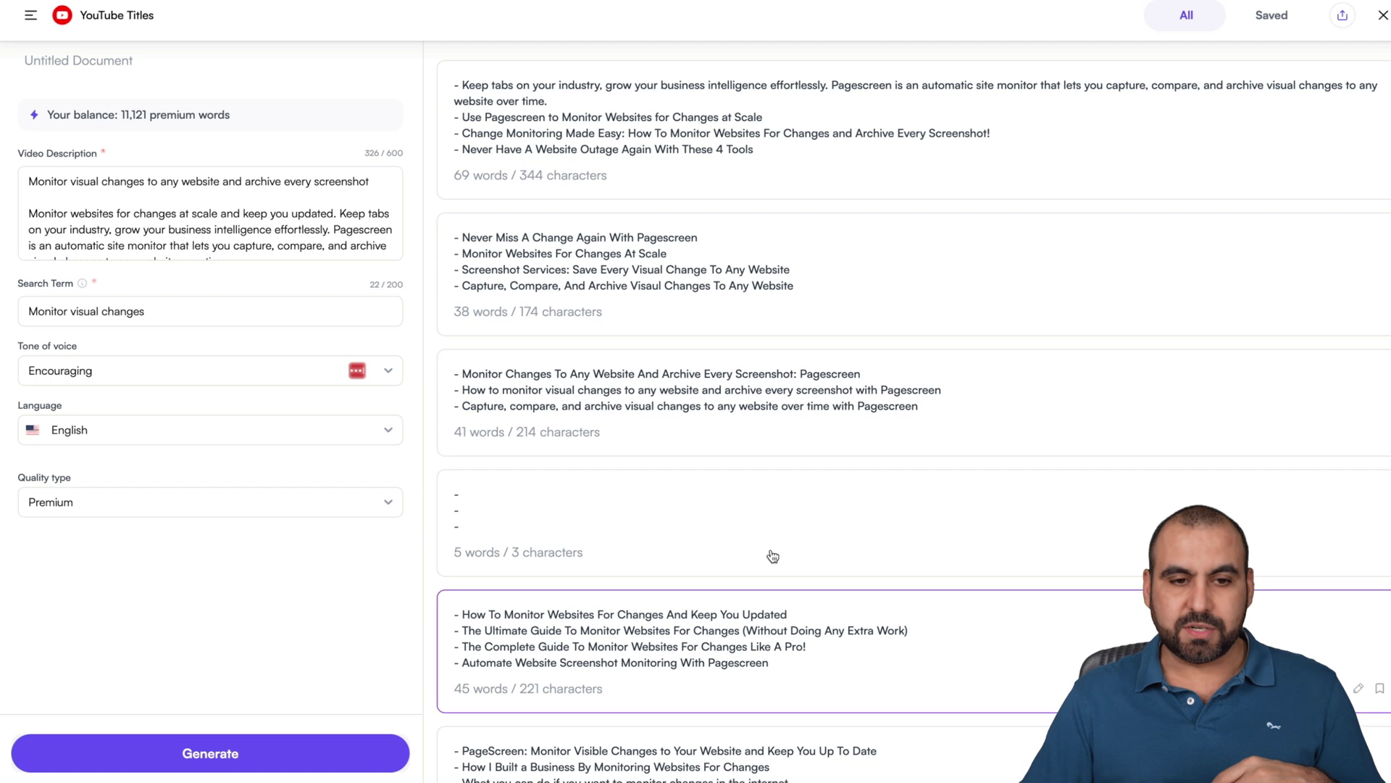
pyautogui.scroll(-1, 632, 571)
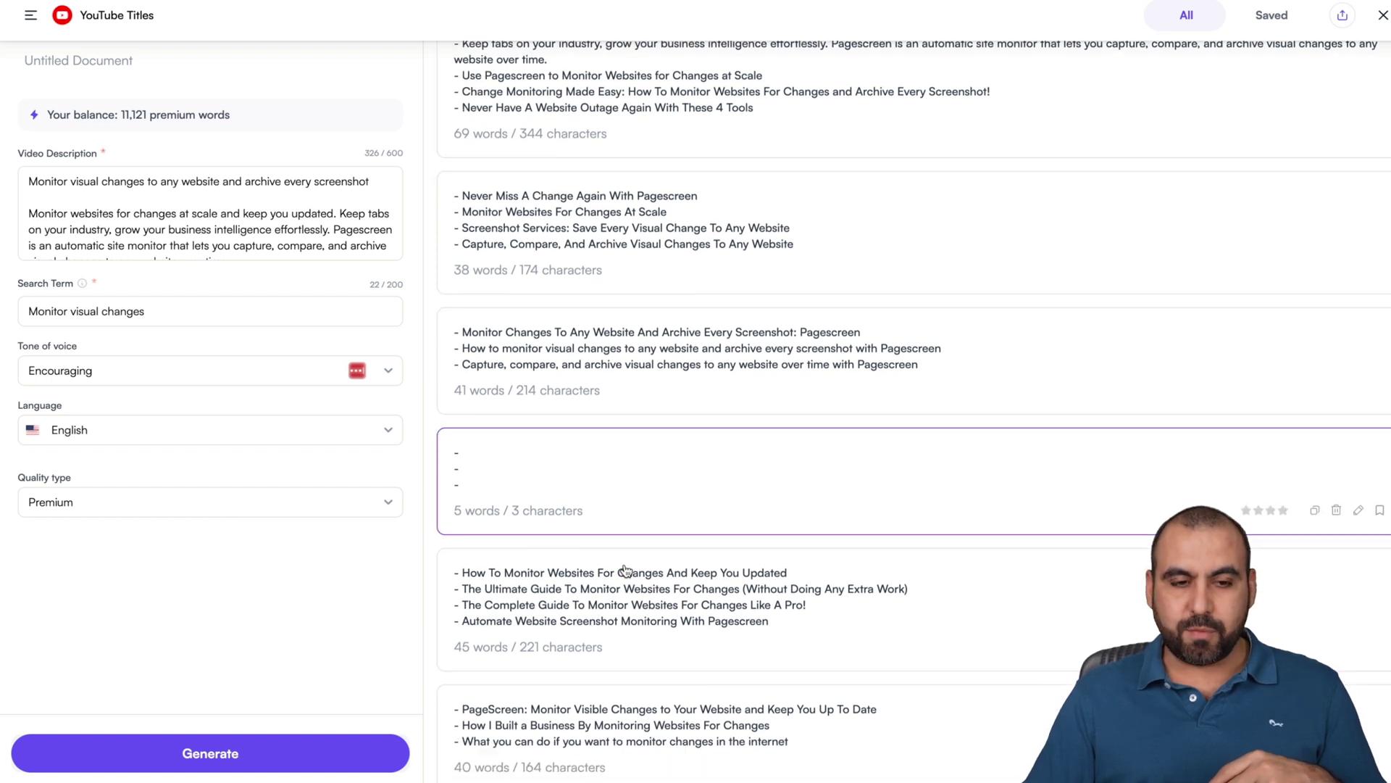
pyautogui.scroll(1, 628, 571)
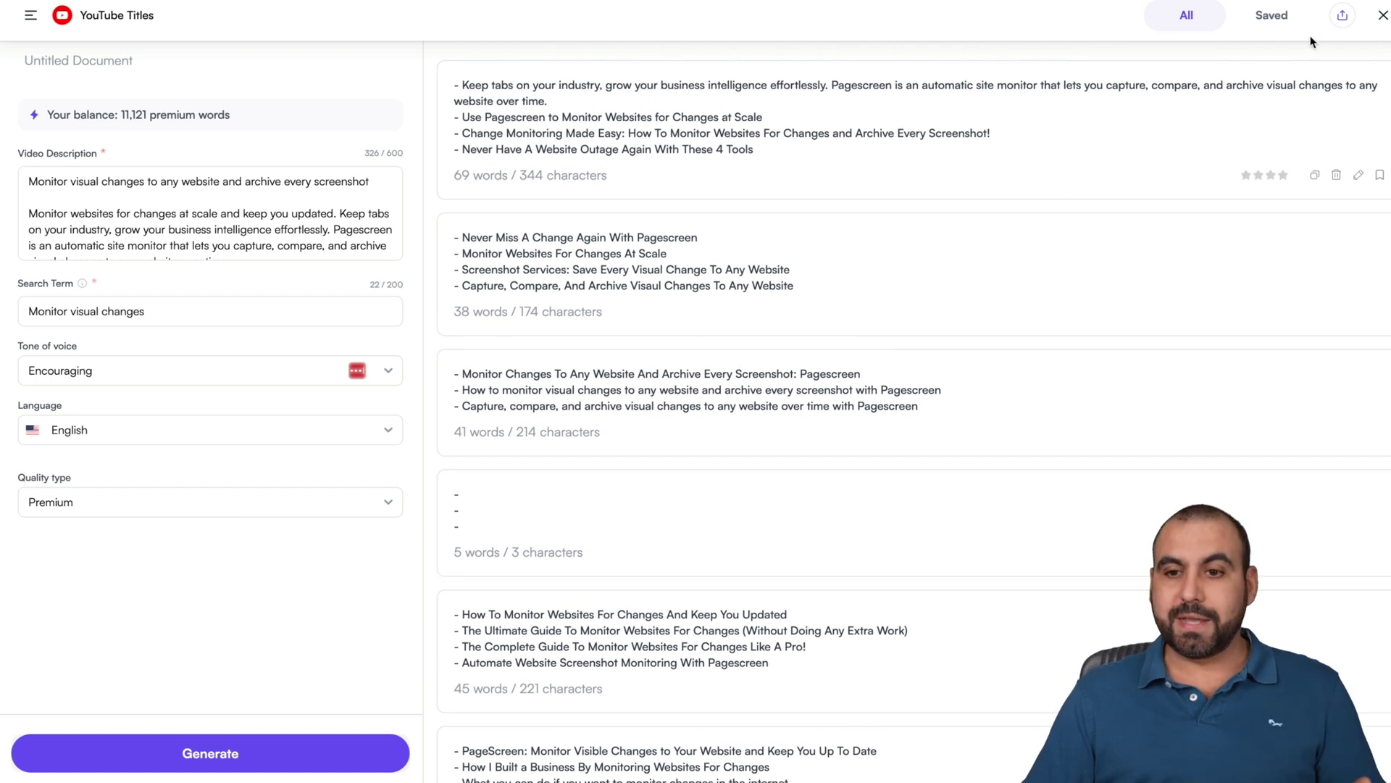
pyautogui.click(1383, 15)
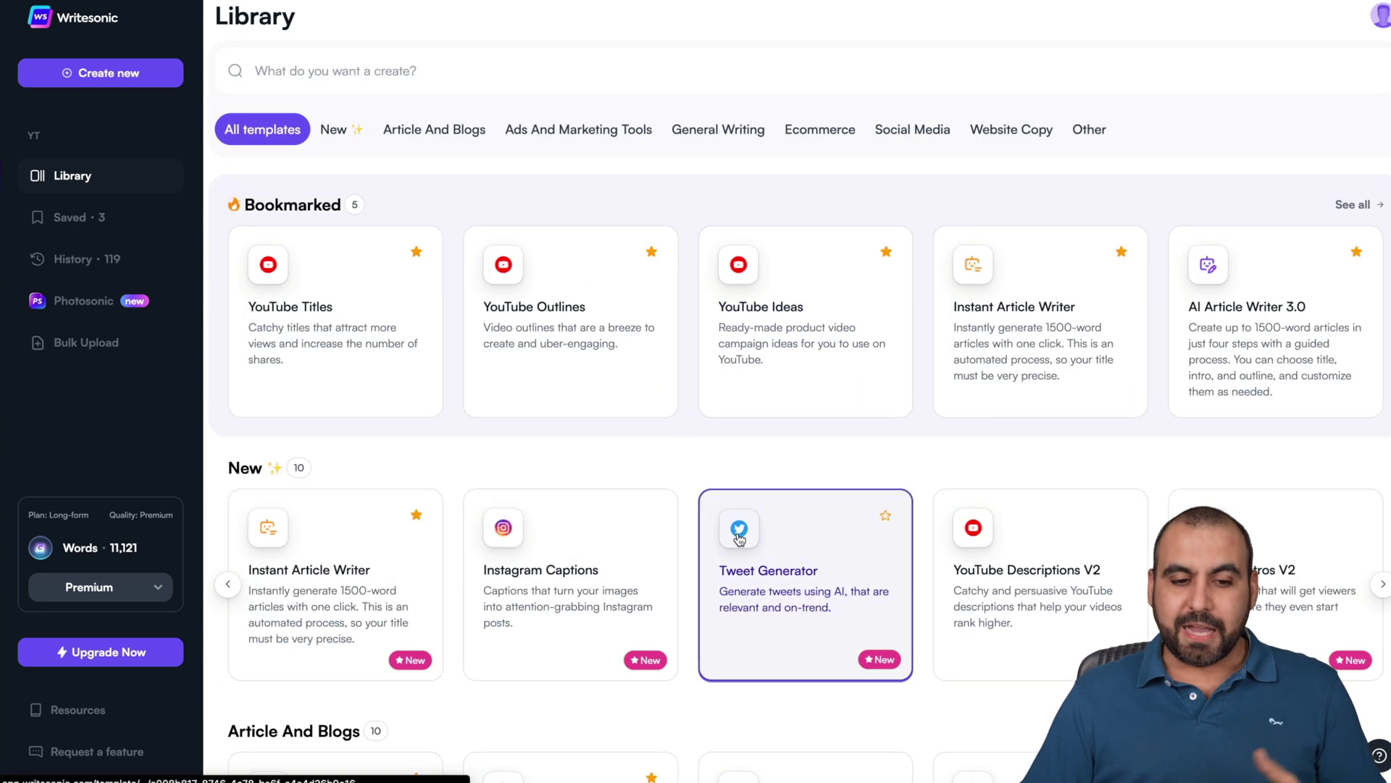
# Scroll down through the Library's template categories to the Other row.
pyautogui.scroll(-3, 746, 540)
pyautogui.scroll(-1, 739, 538)
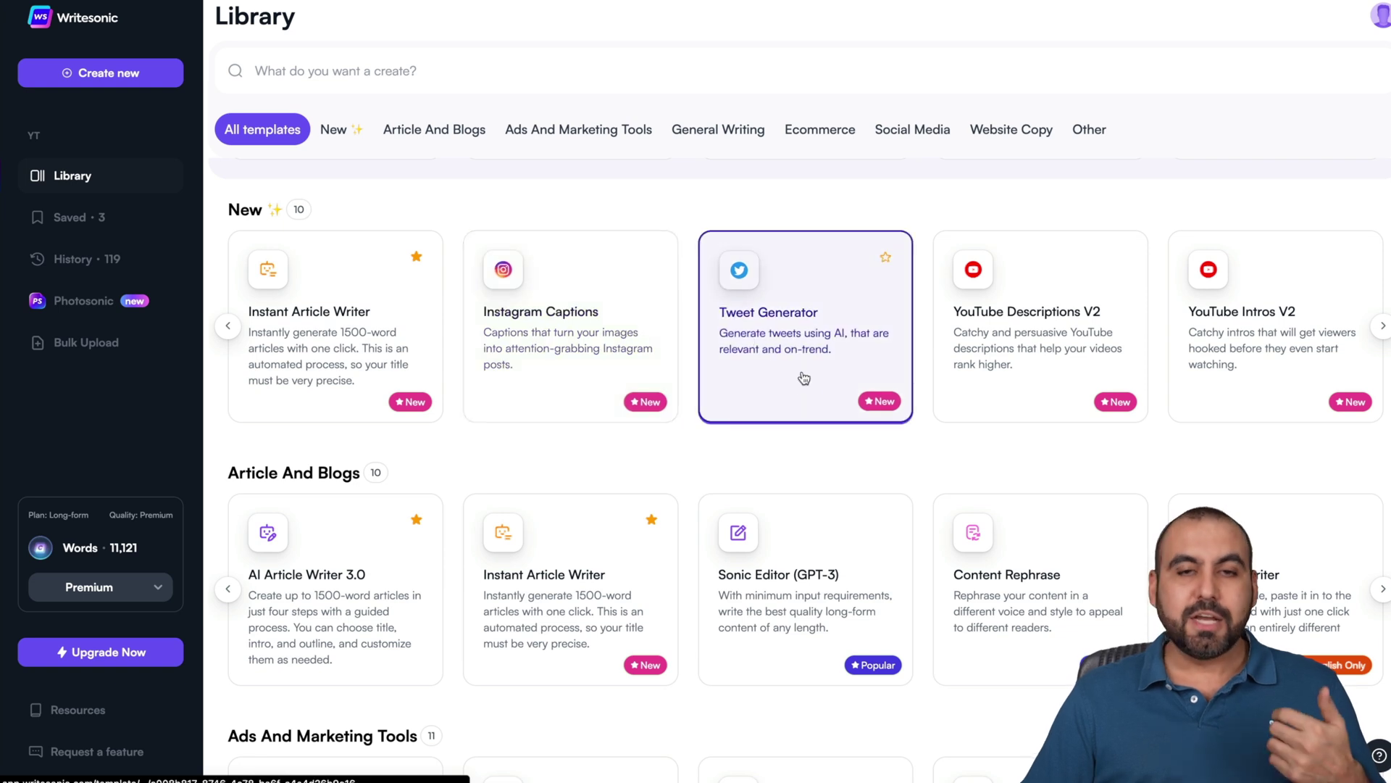
pyautogui.scroll(-3, 801, 391)
pyautogui.scroll(-5, 804, 391)
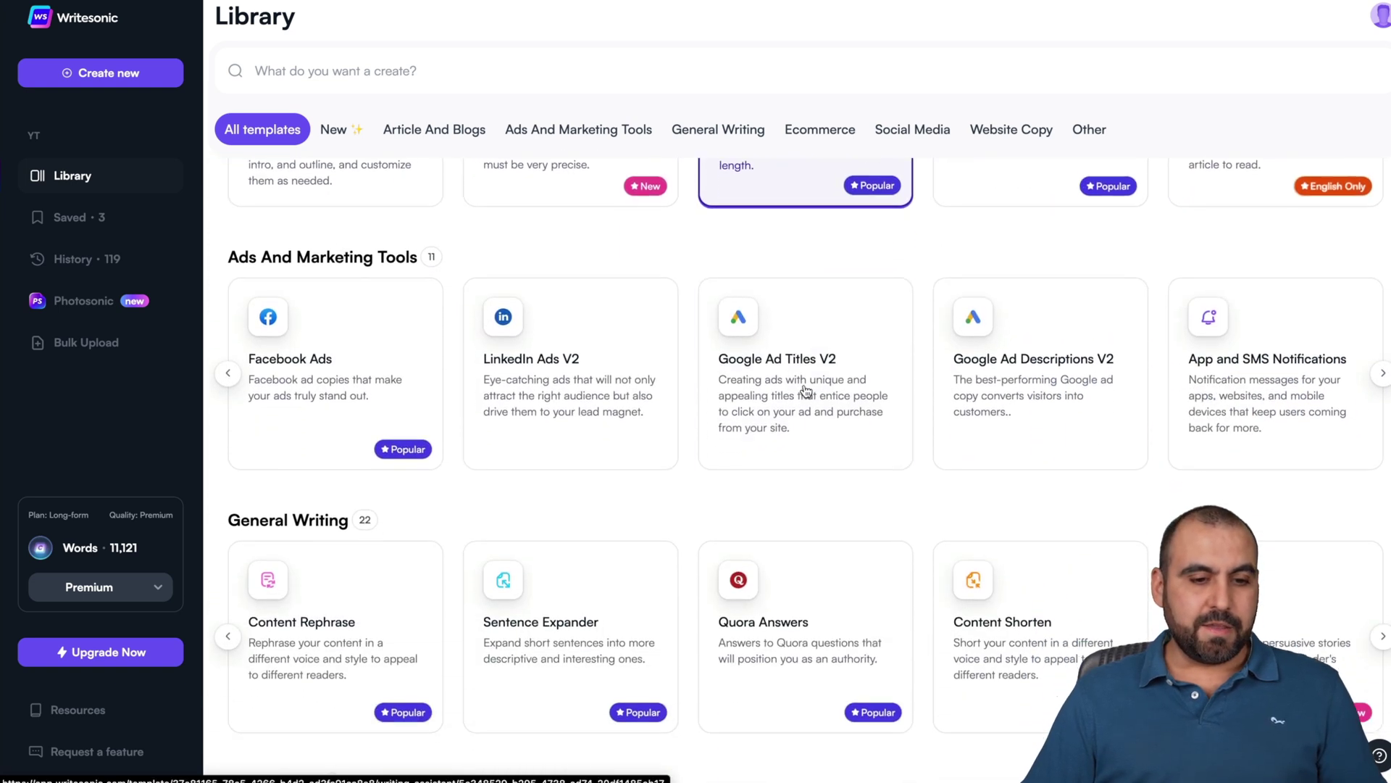
pyautogui.scroll(-7, 591, 486)
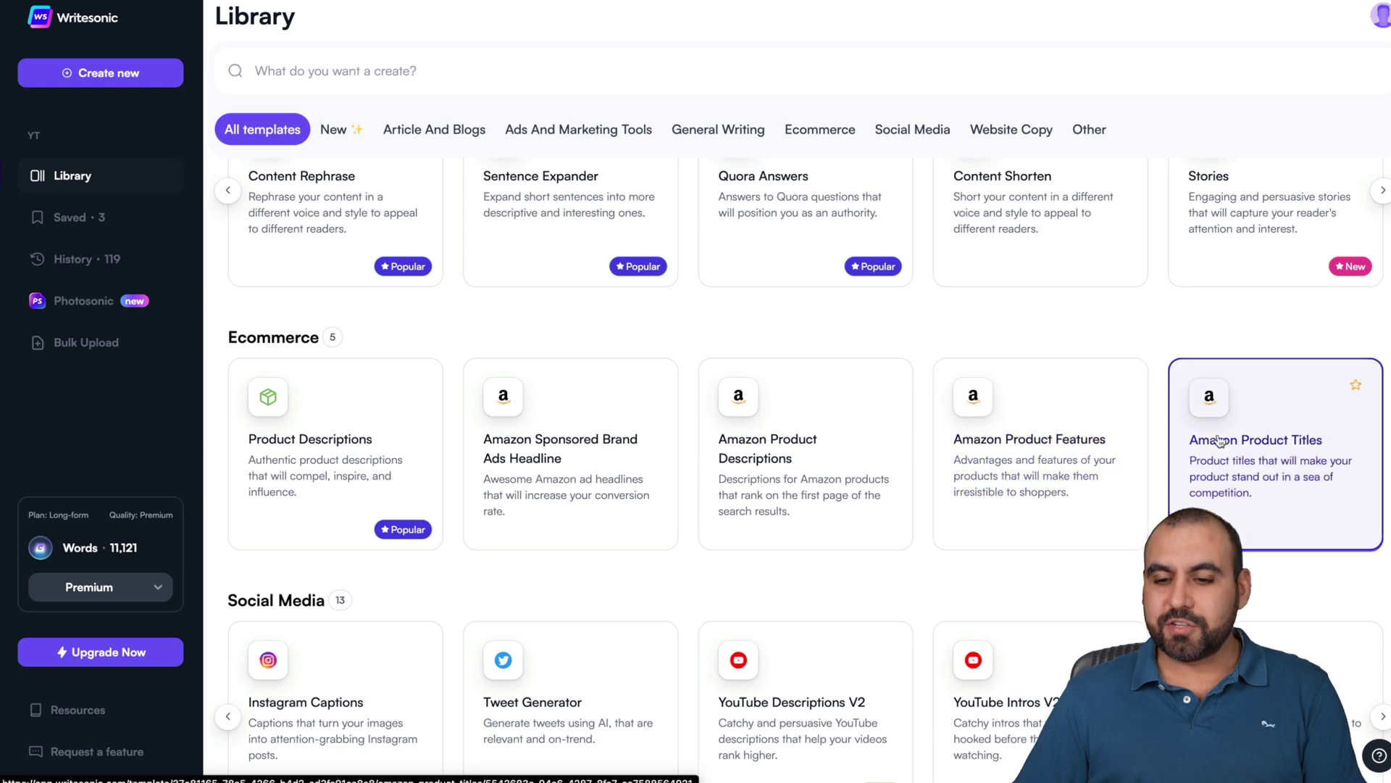
pyautogui.scroll(-5, 1219, 440)
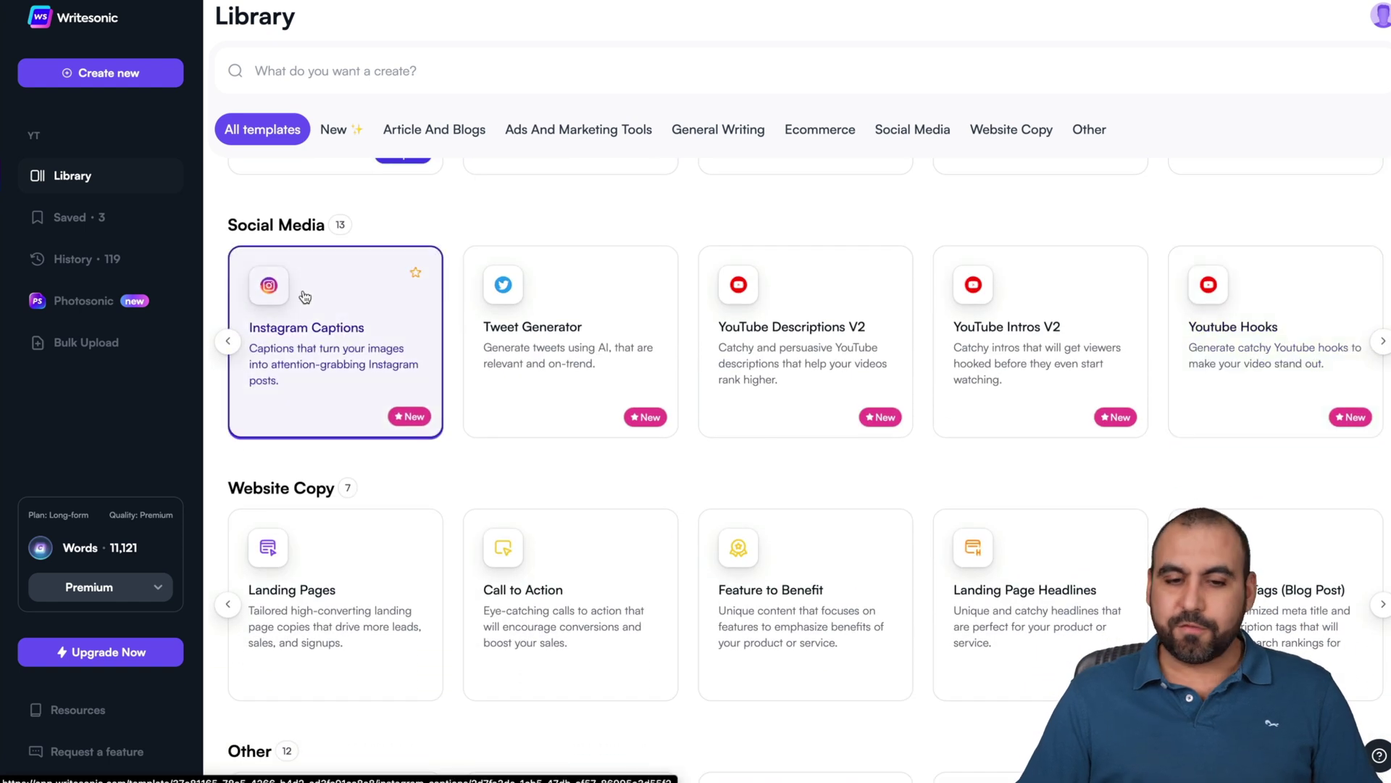
pyautogui.scroll(-3, 528, 425)
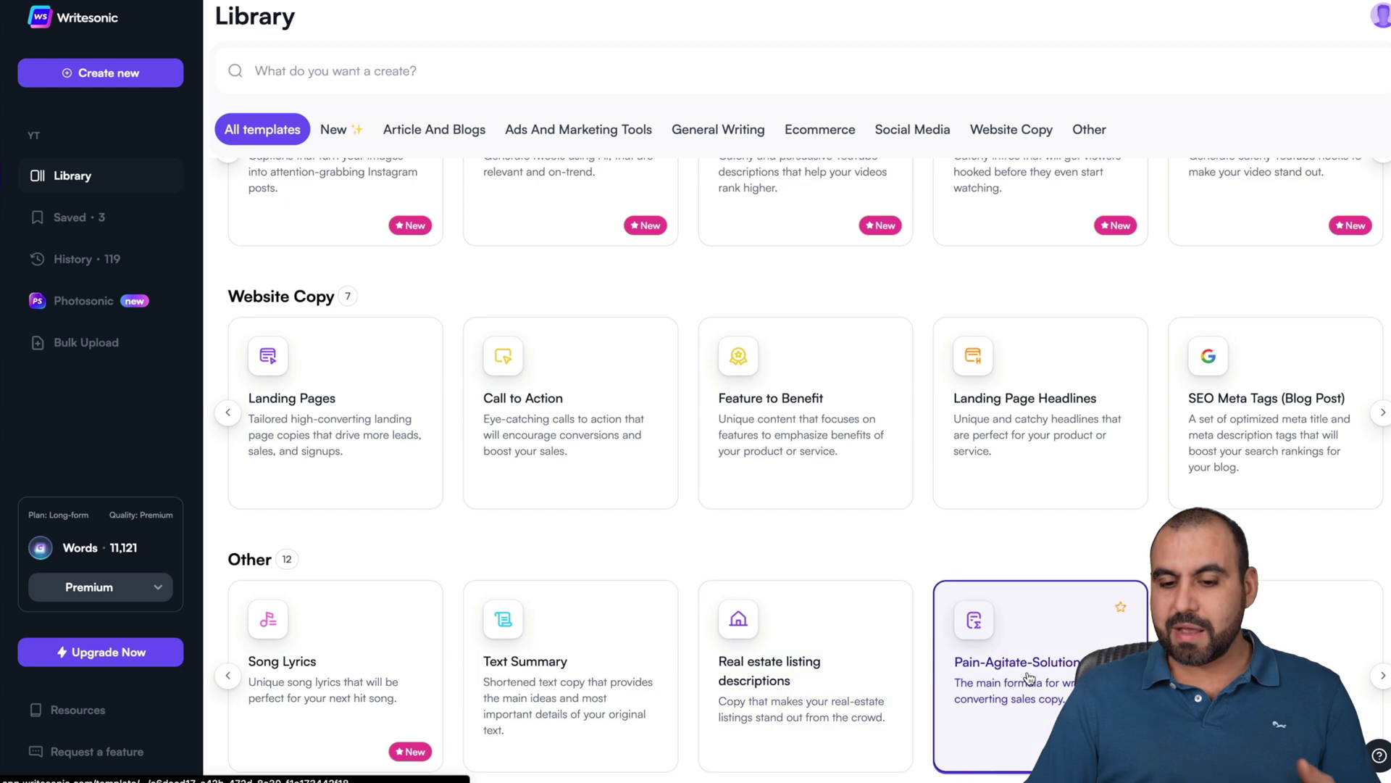
# Page the Other row to Review Responder, AIDA Framework, Product Names and Analogy Maker, then open Photosonic.
pyautogui.click(1381, 675)
pyautogui.click(1379, 675)
pyautogui.click(1379, 674)
pyautogui.click(1379, 675)
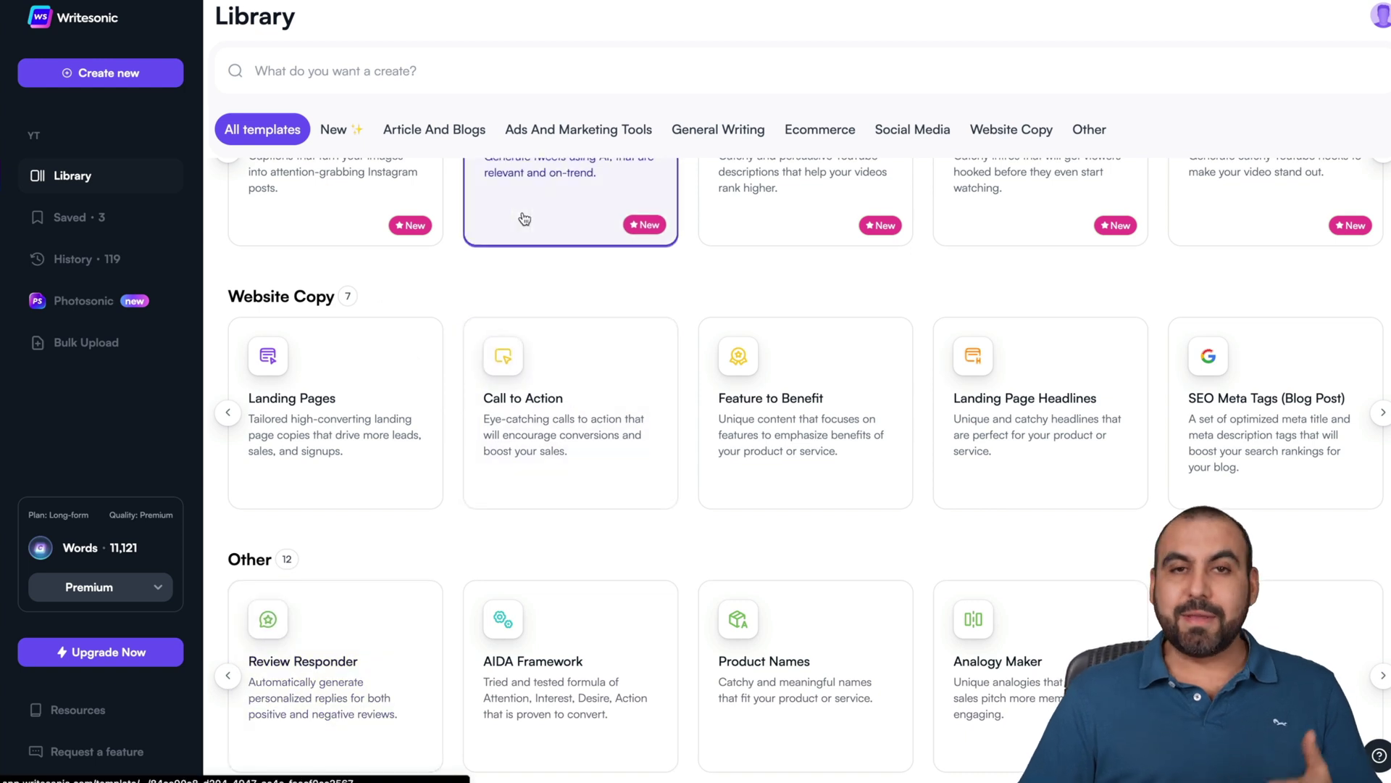
pyautogui.click(94, 301)
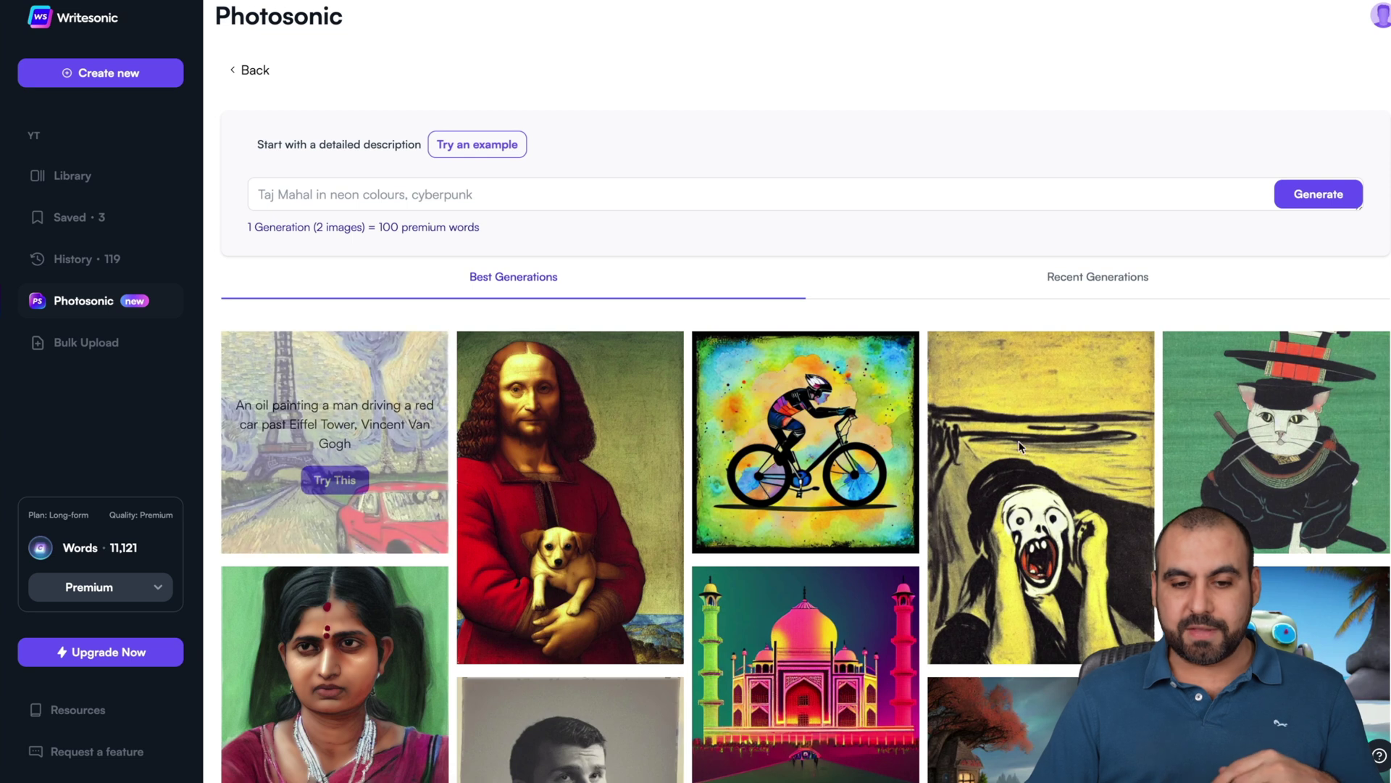
pyautogui.click(81, 179)
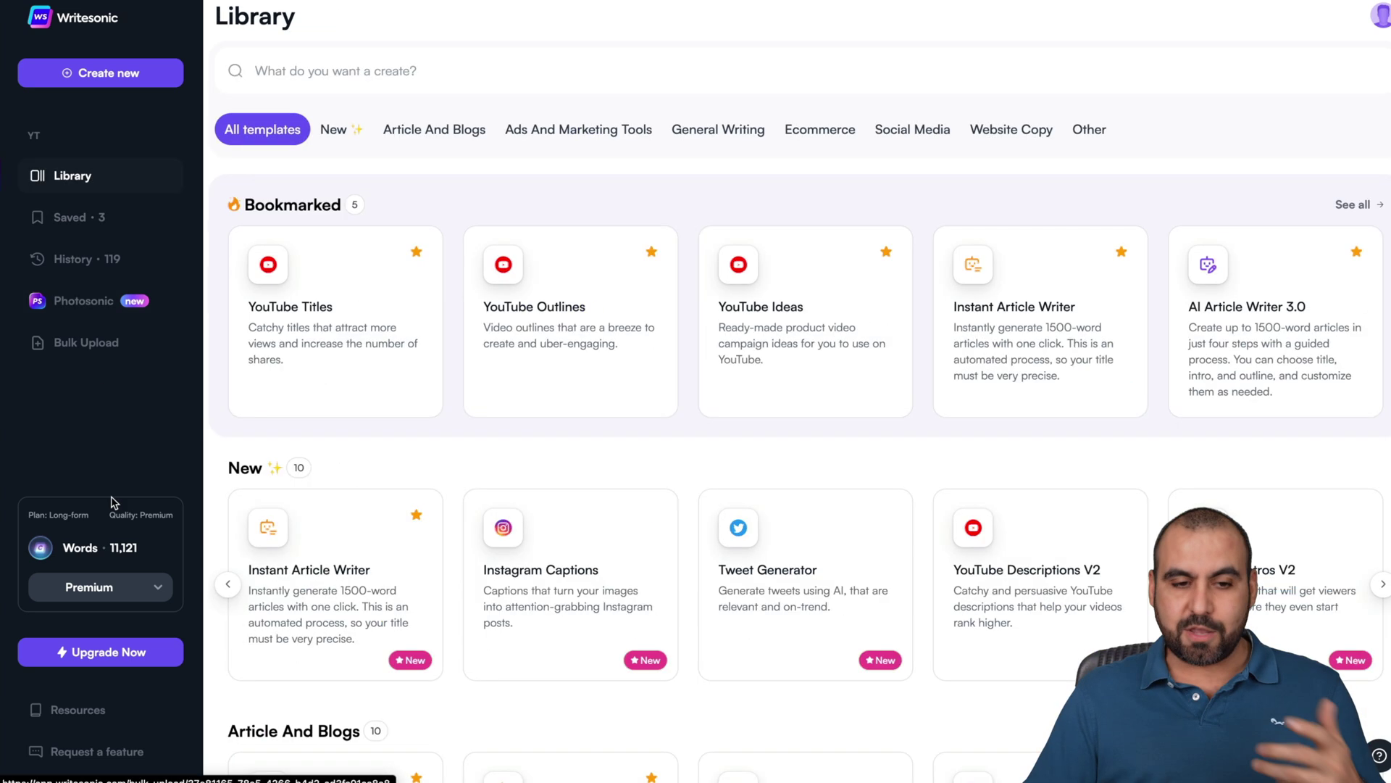